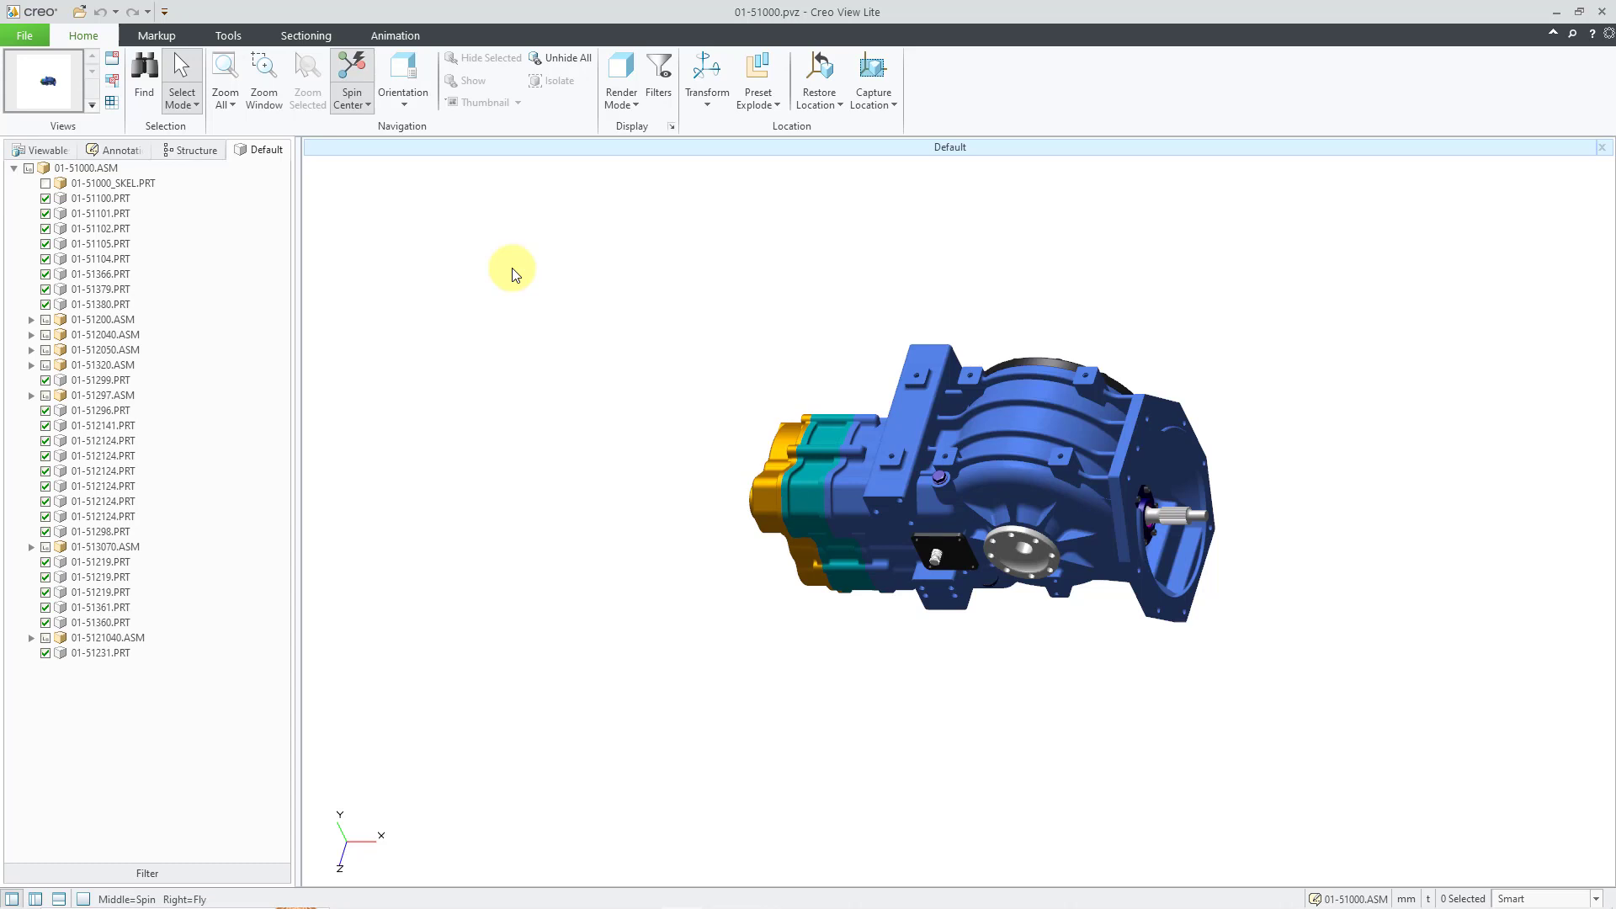
Switch the gearbox view to the ISO 1 isometric orientation.
left_click(408, 107)
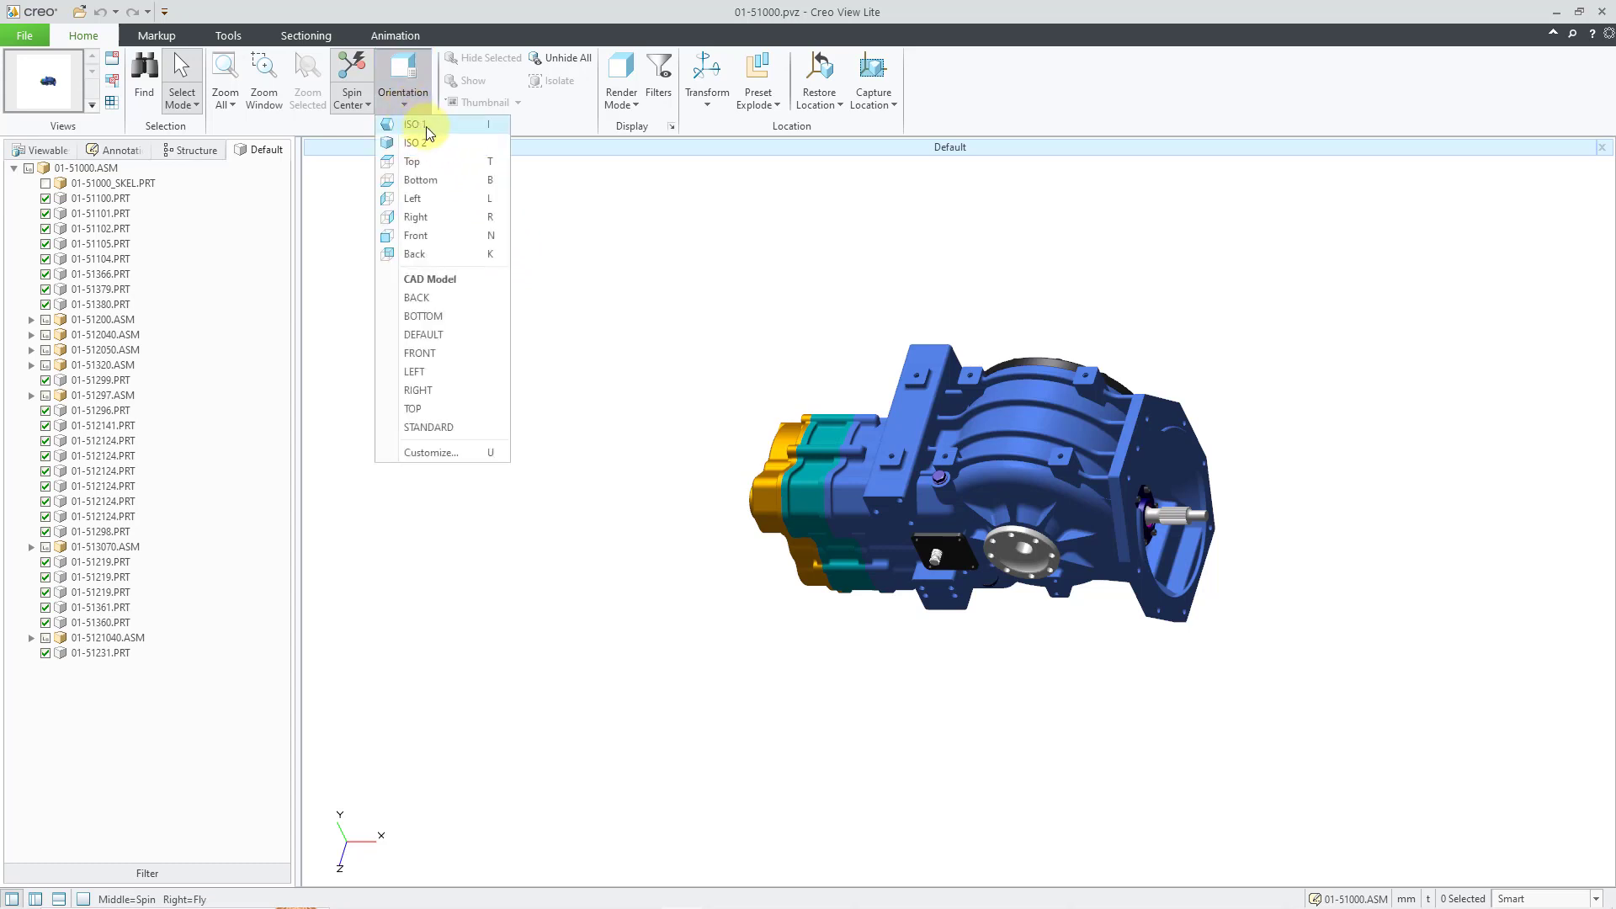
left_click(426, 126)
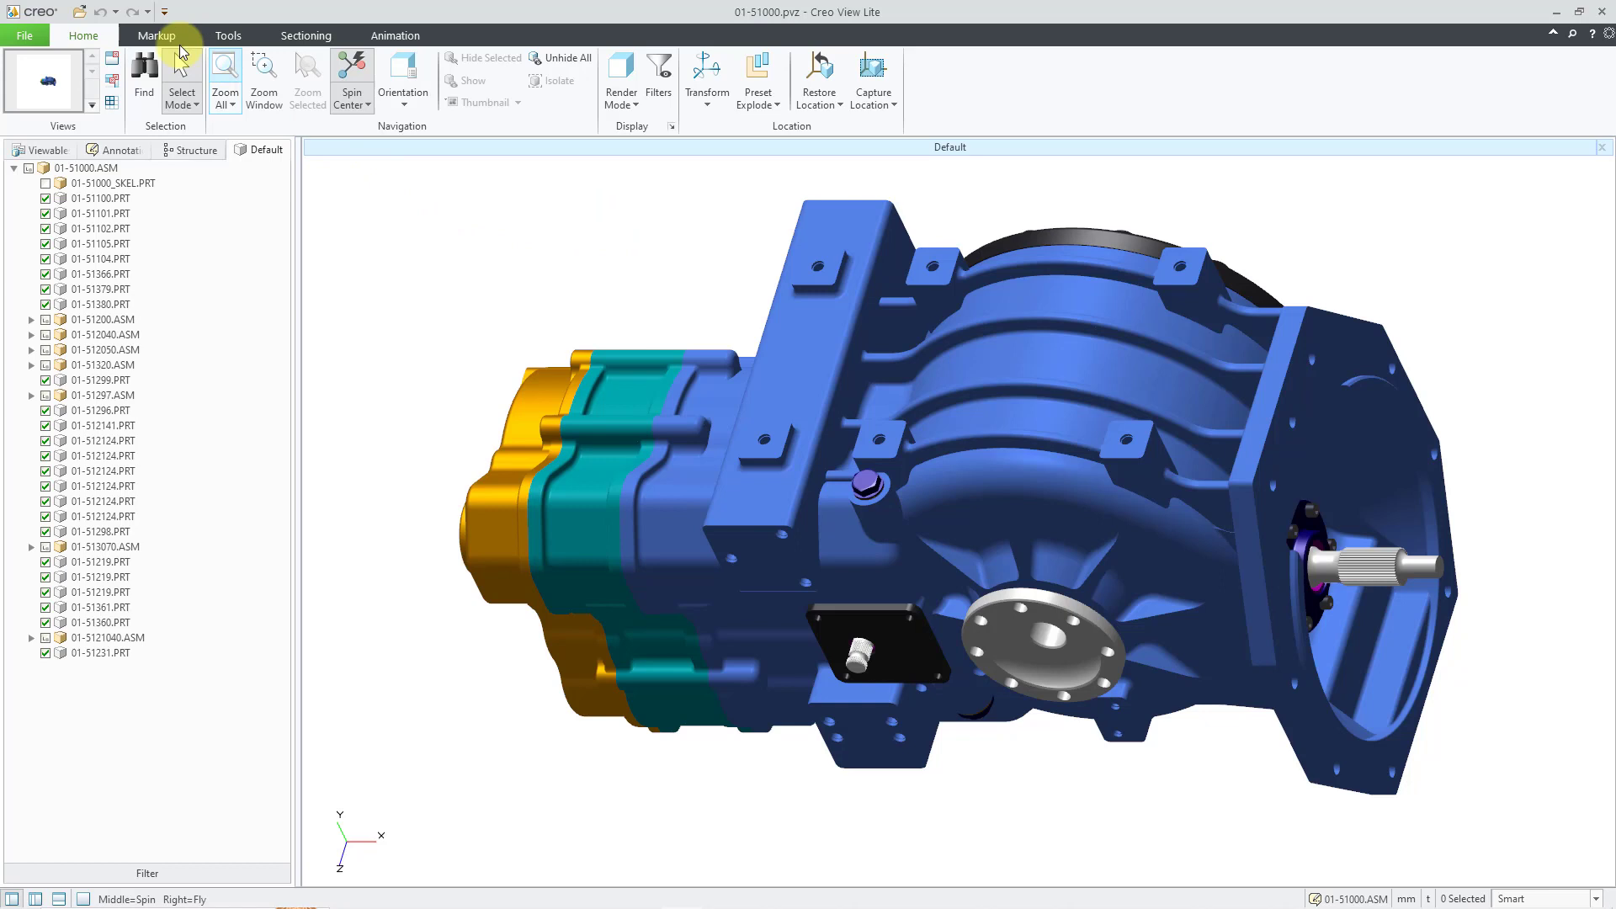
Draw a filled ellipse over the upright bracket and stretch it into a tall oval.
left_click(158, 37)
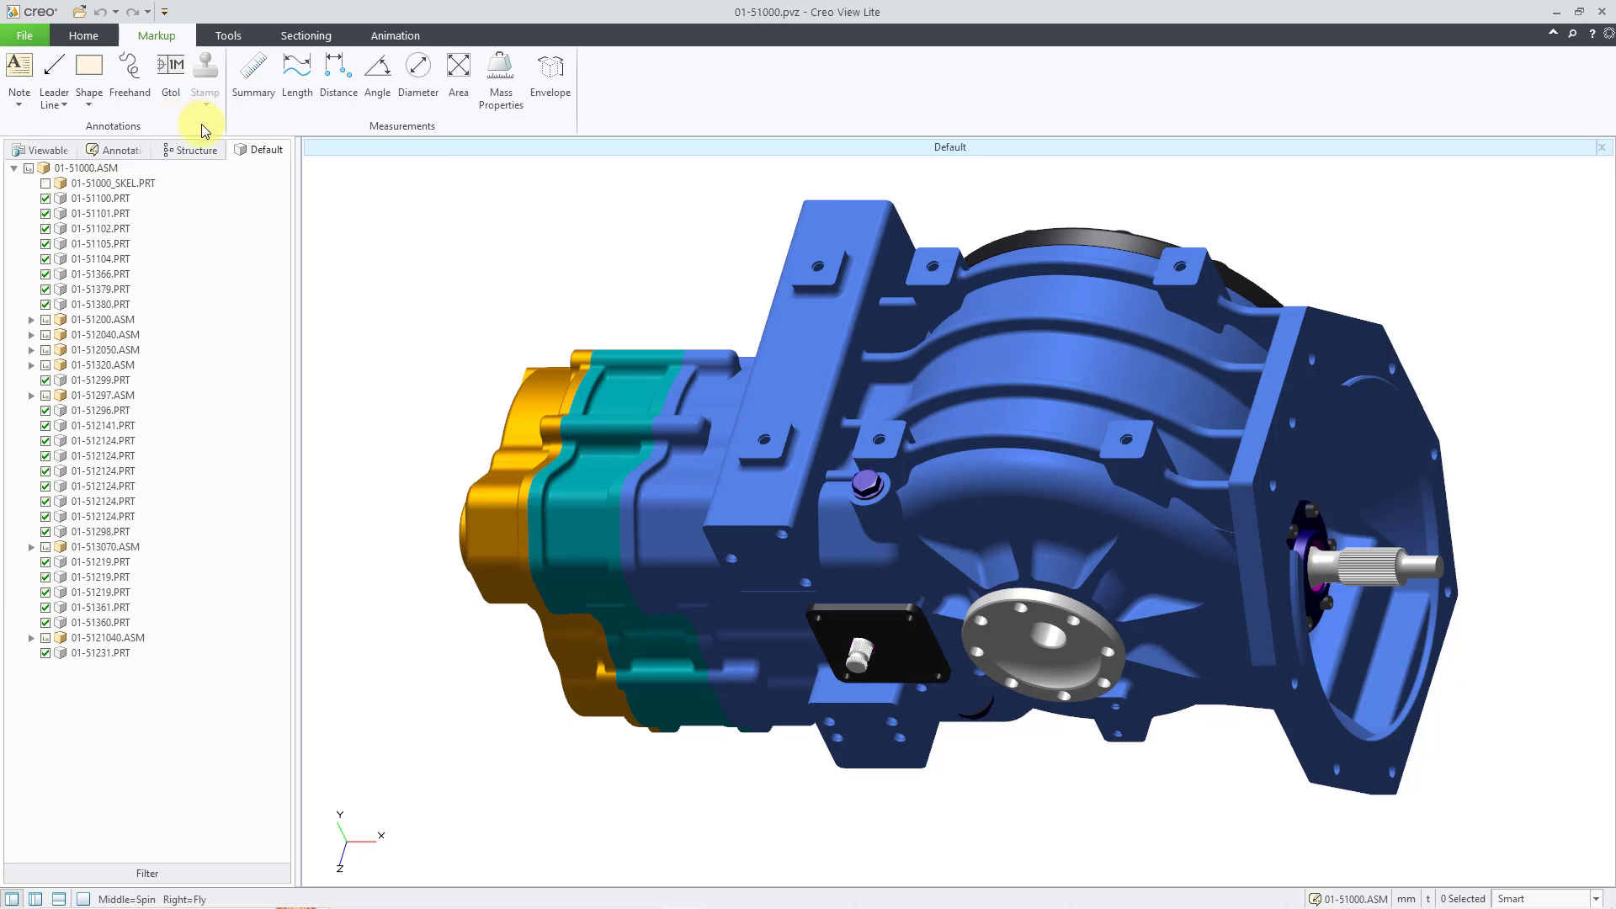
left_click(88, 106)
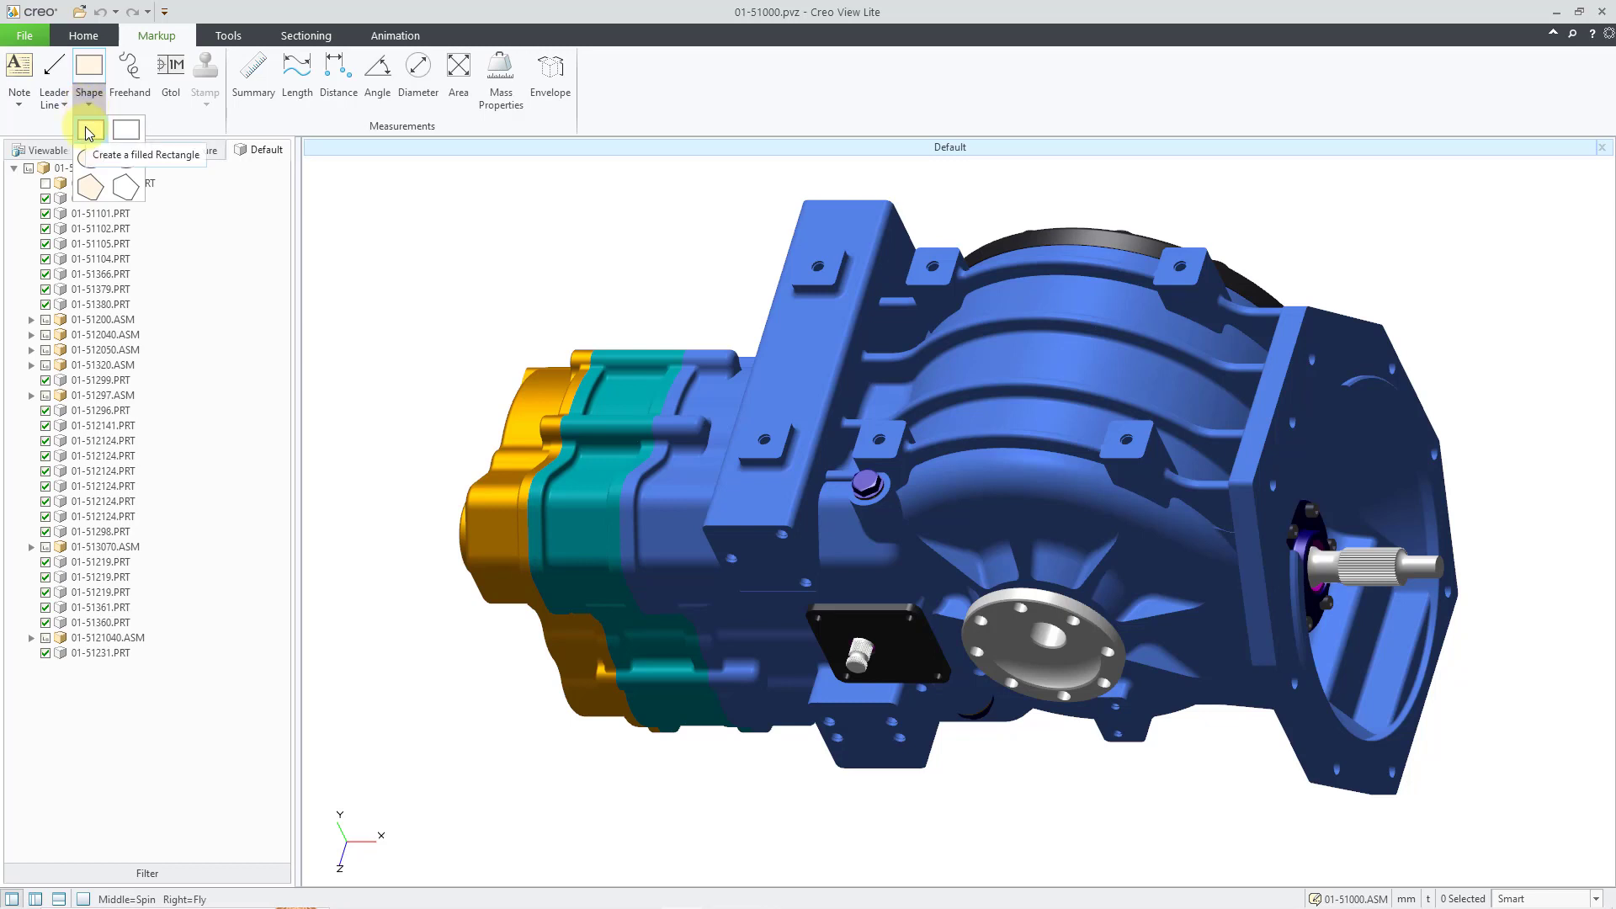
left_click(91, 160)
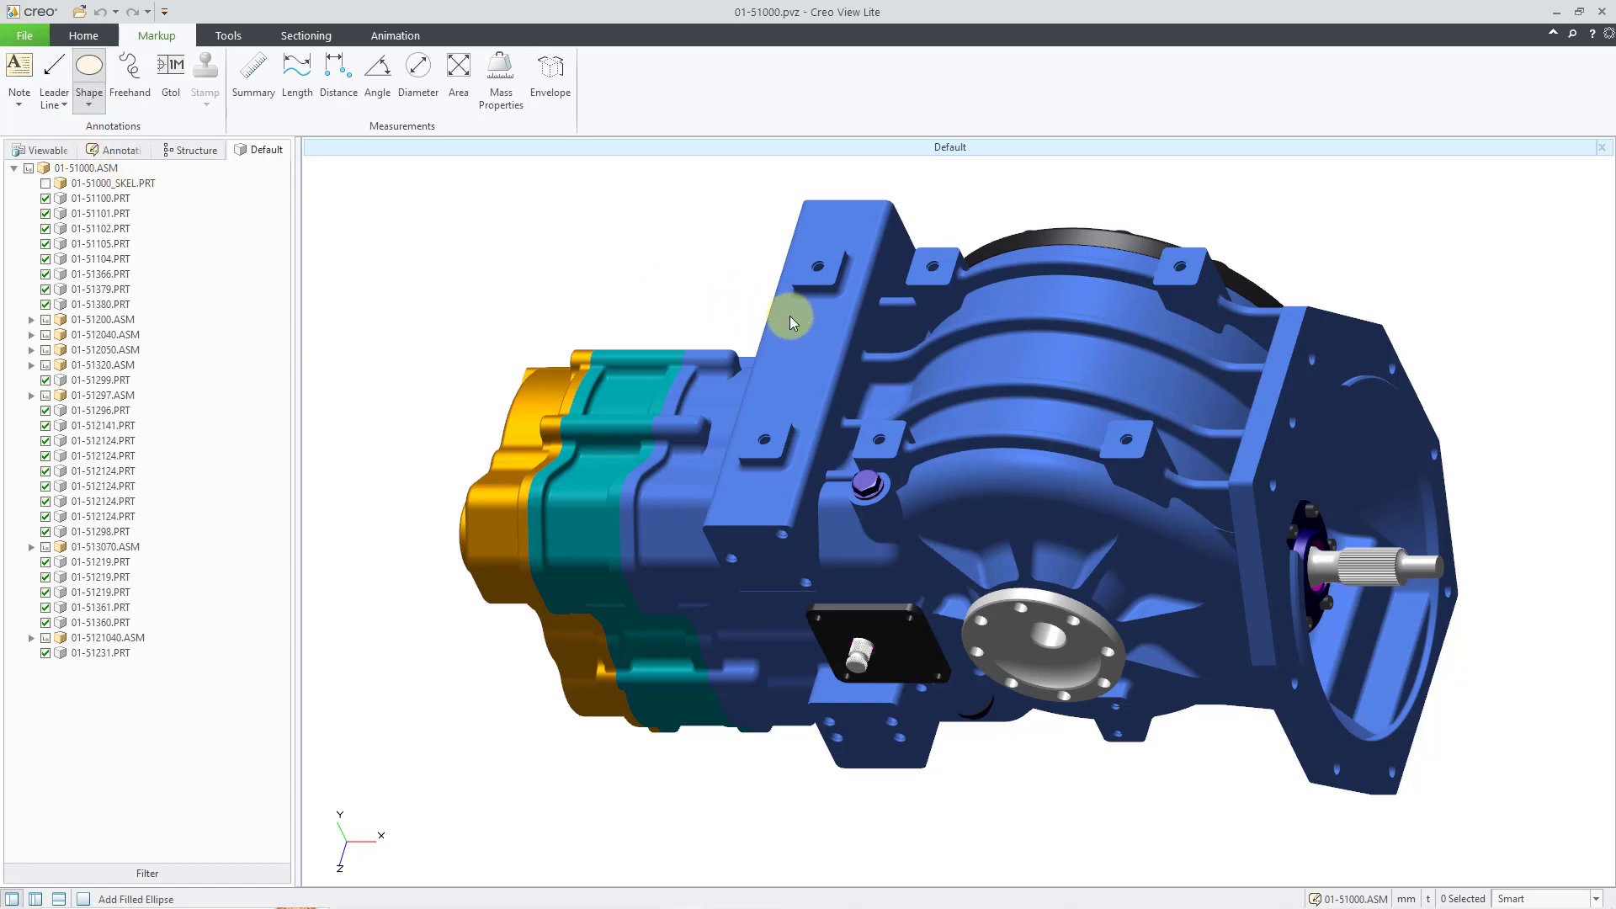
left_click_drag(789, 316, 800, 405)
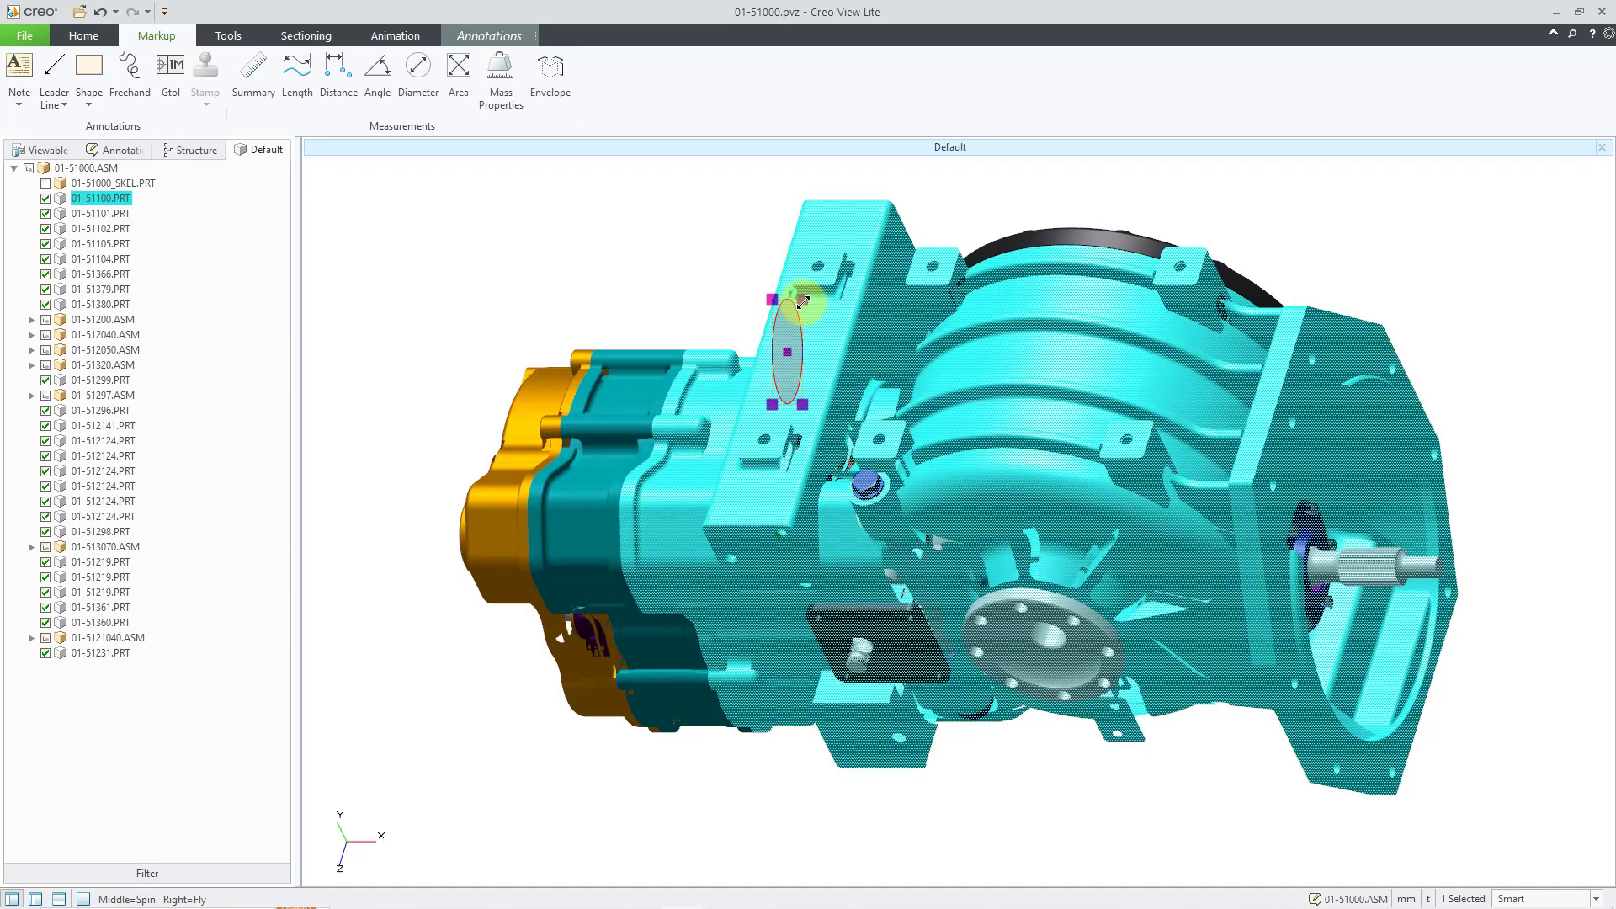
left_click_drag(803, 301, 814, 310)
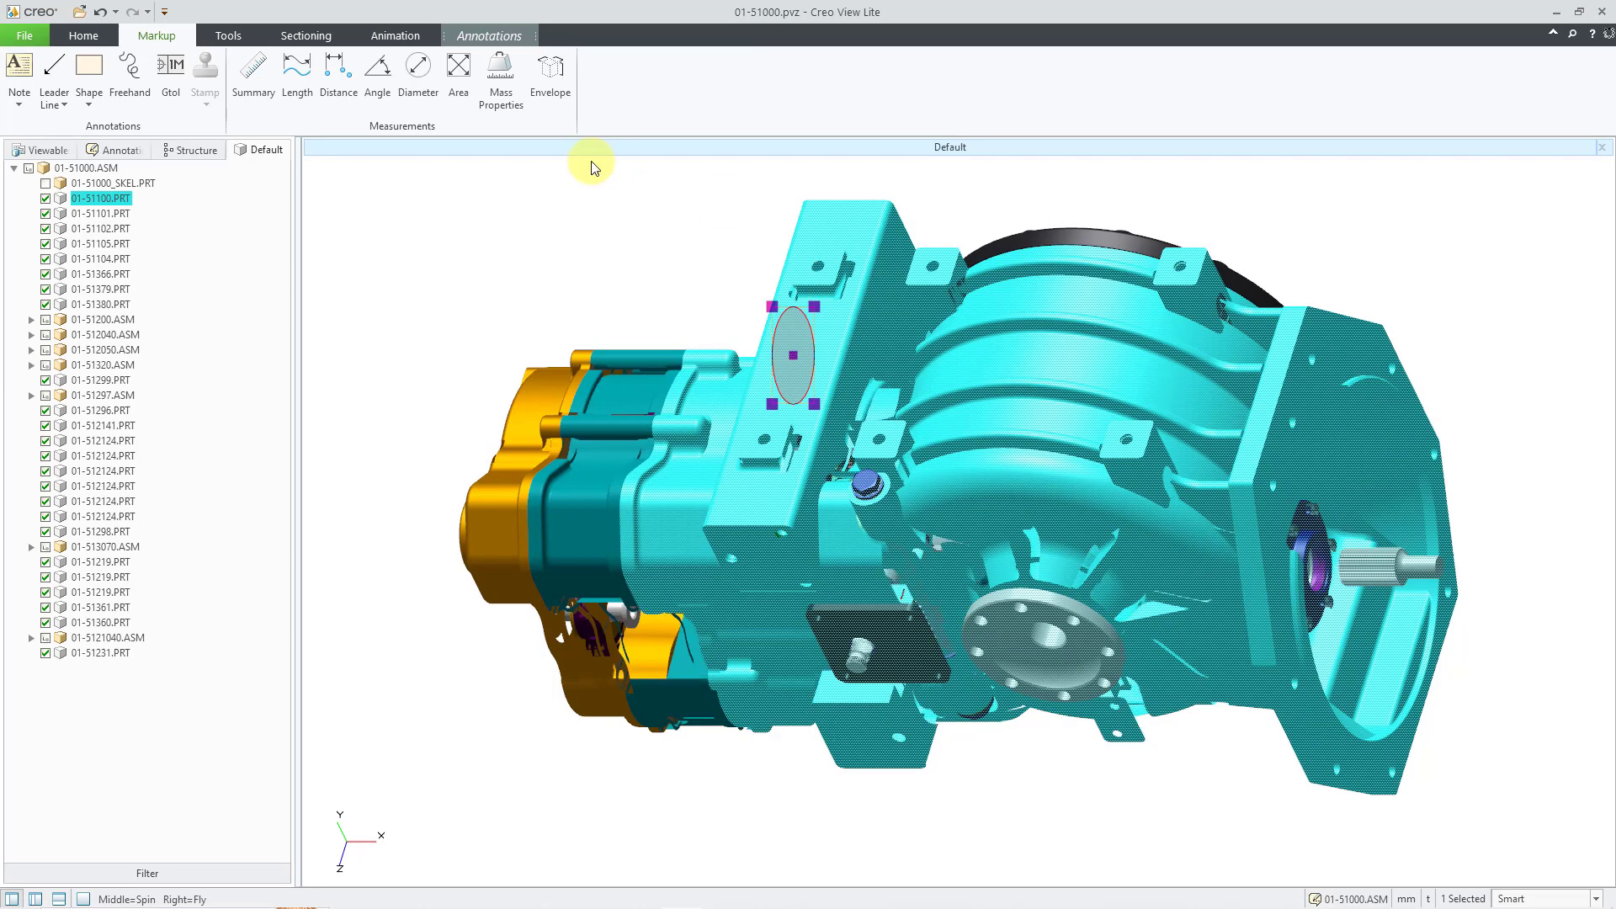
left_click(581, 202)
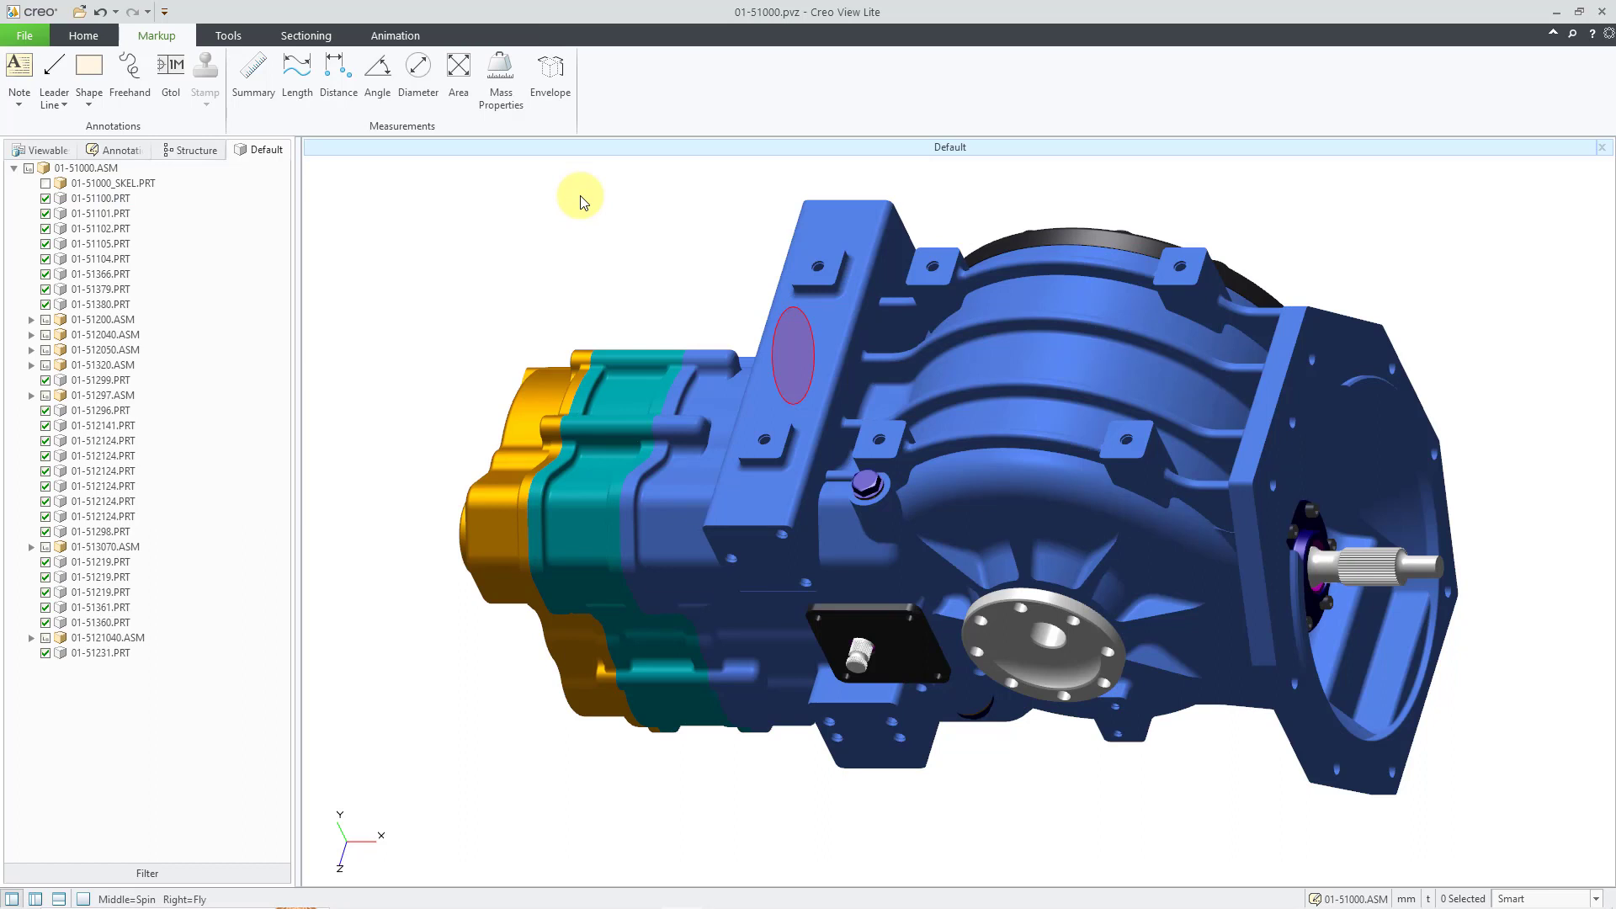
Add a 'PART MARKING' note above the bracket with its leader anchored on the ellipse.
left_click(21, 109)
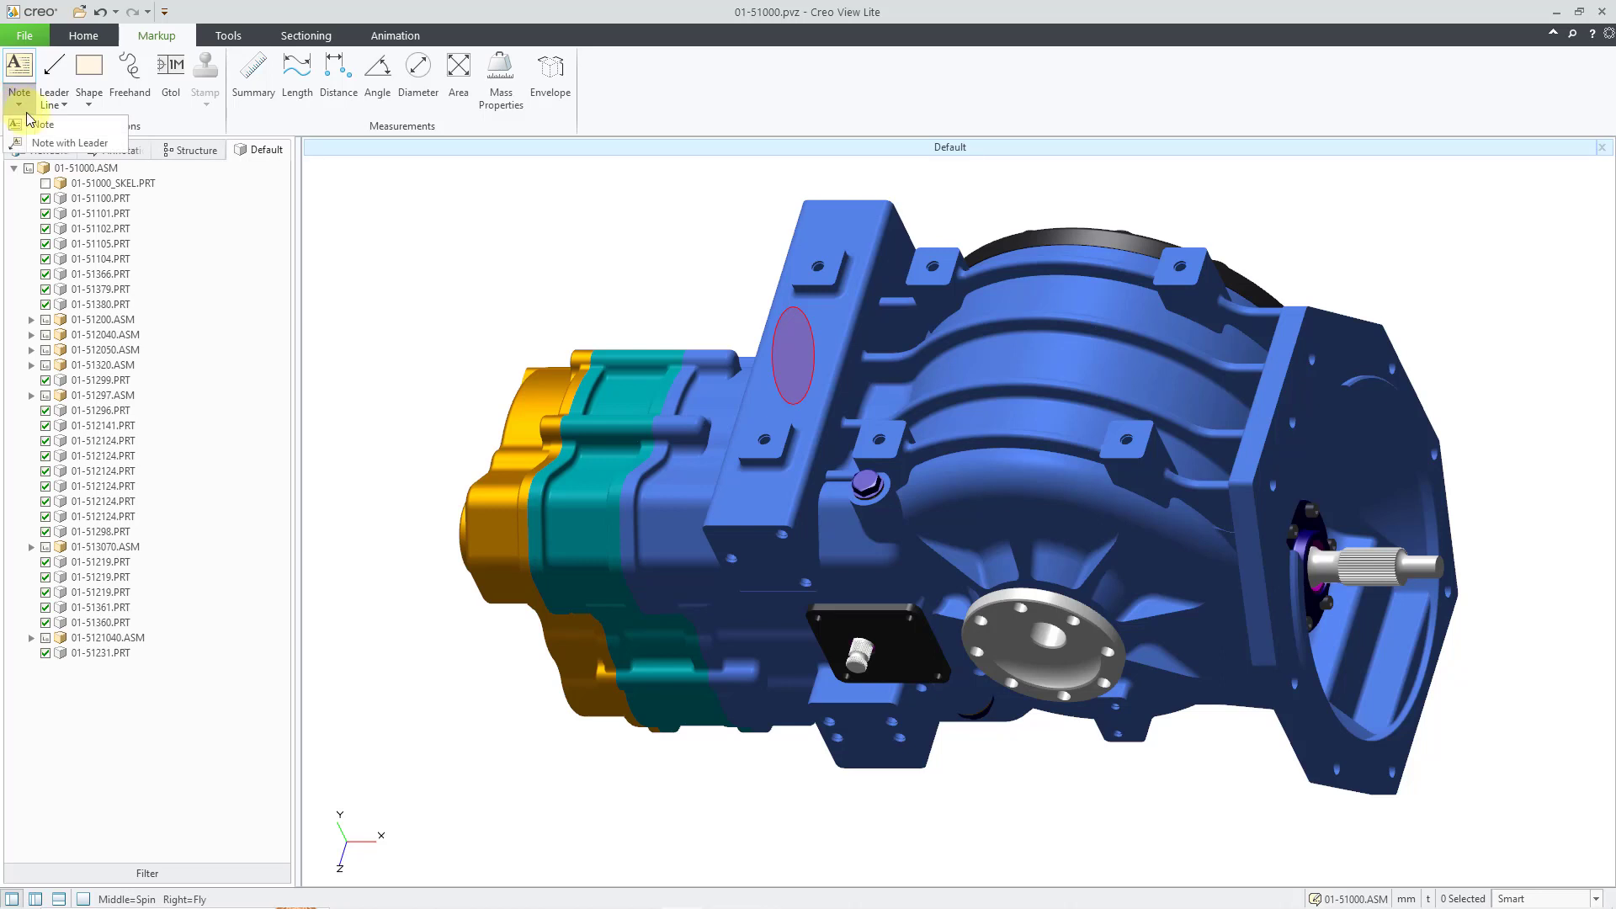
left_click(94, 145)
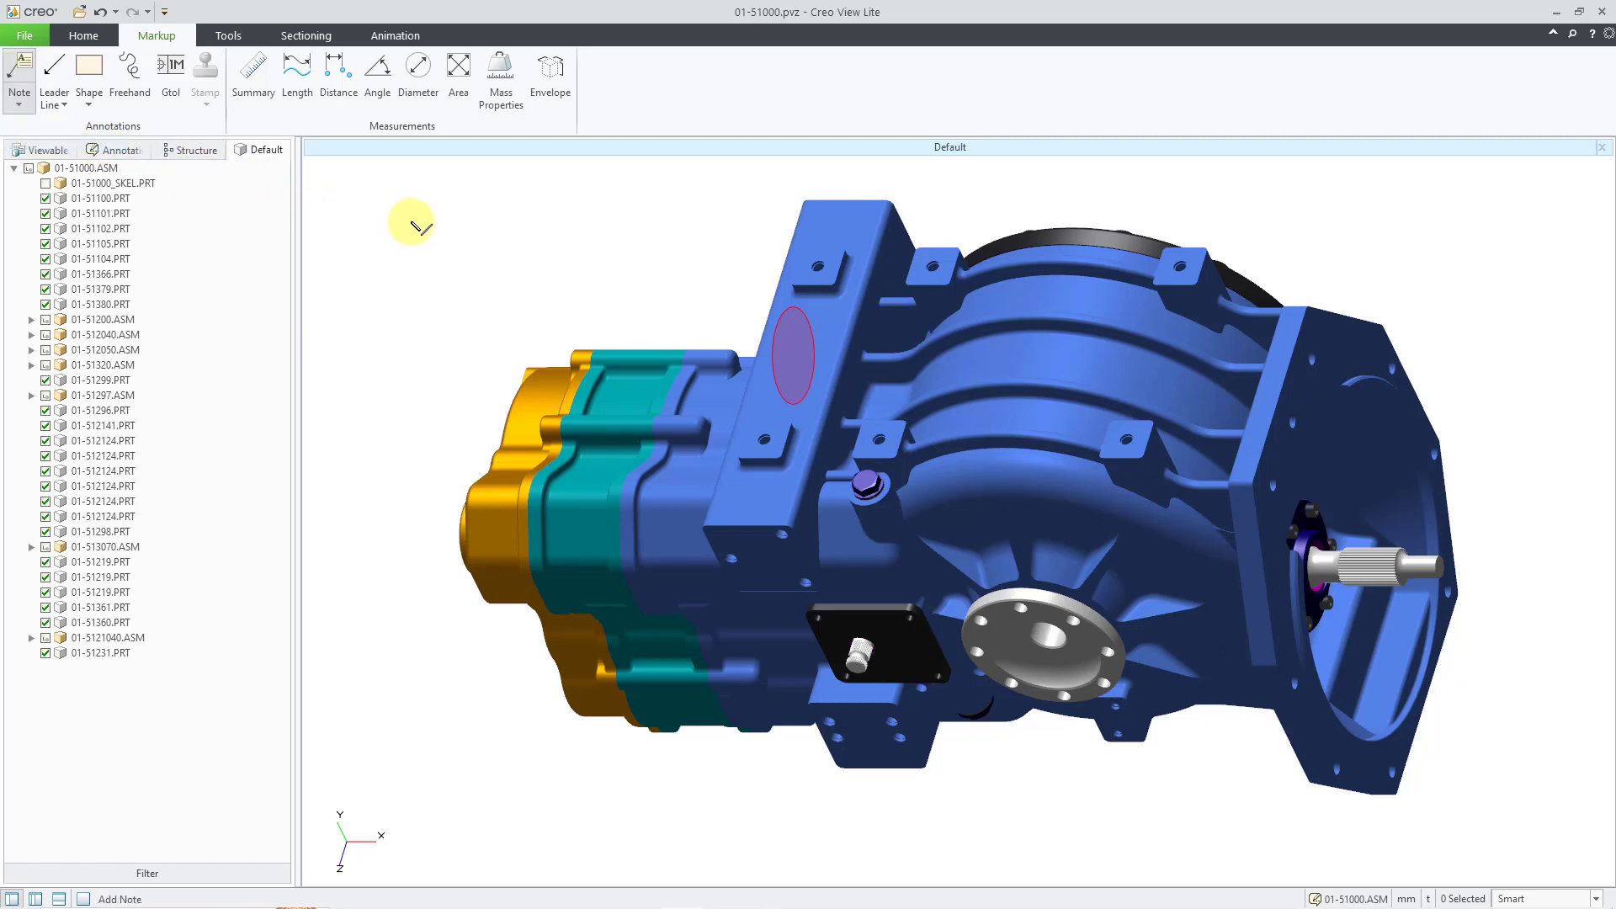
left_click(792, 354)
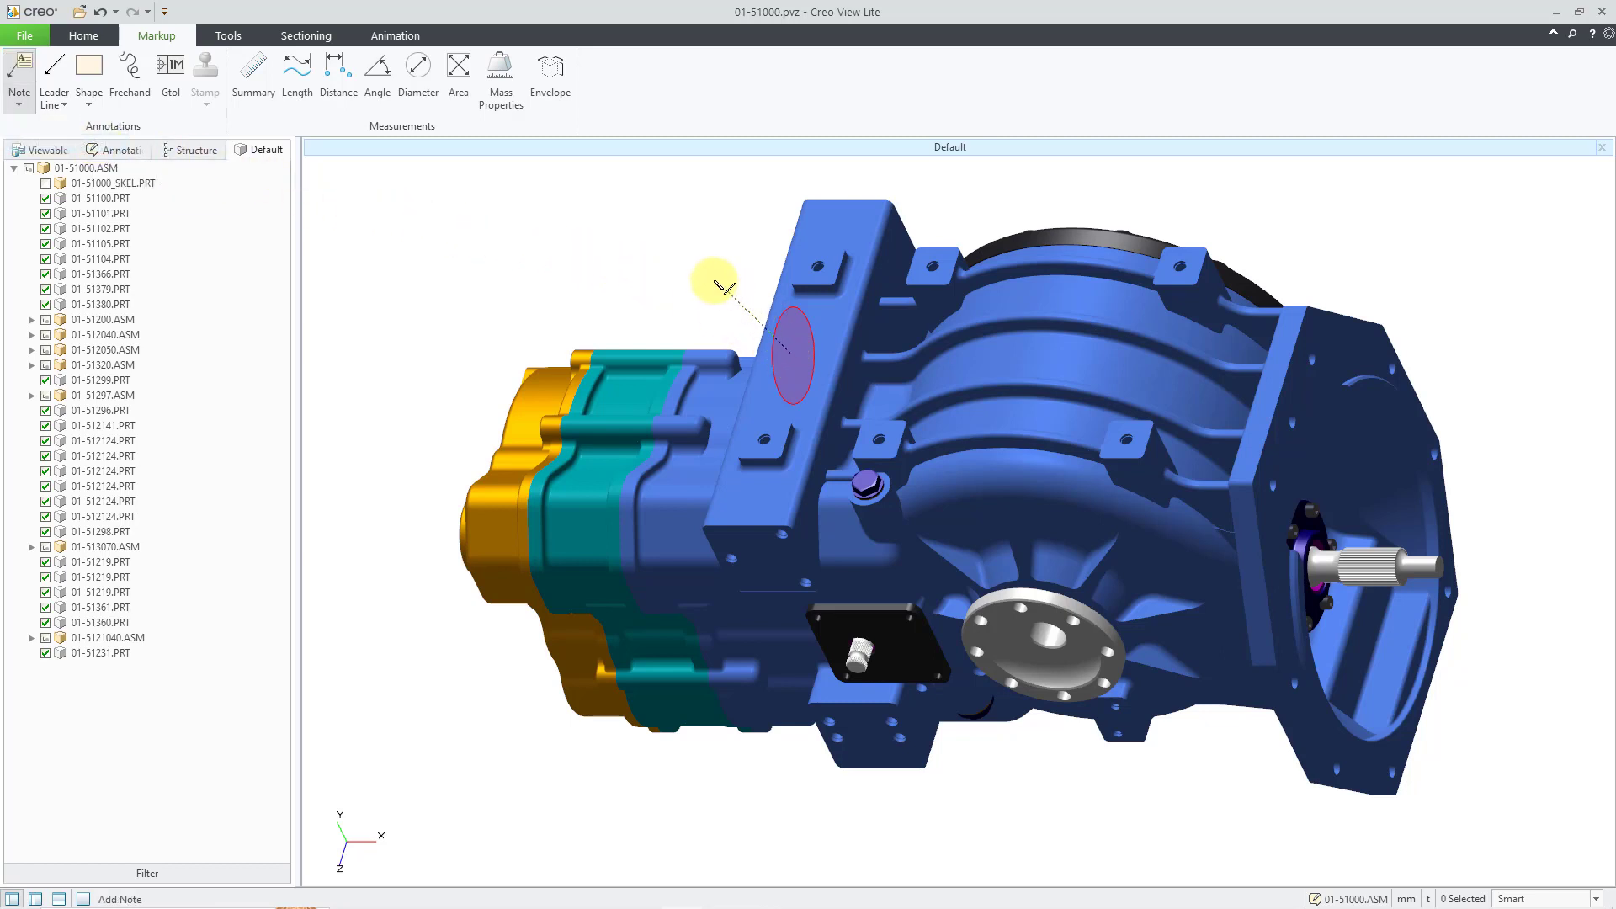
left_click(663, 242)
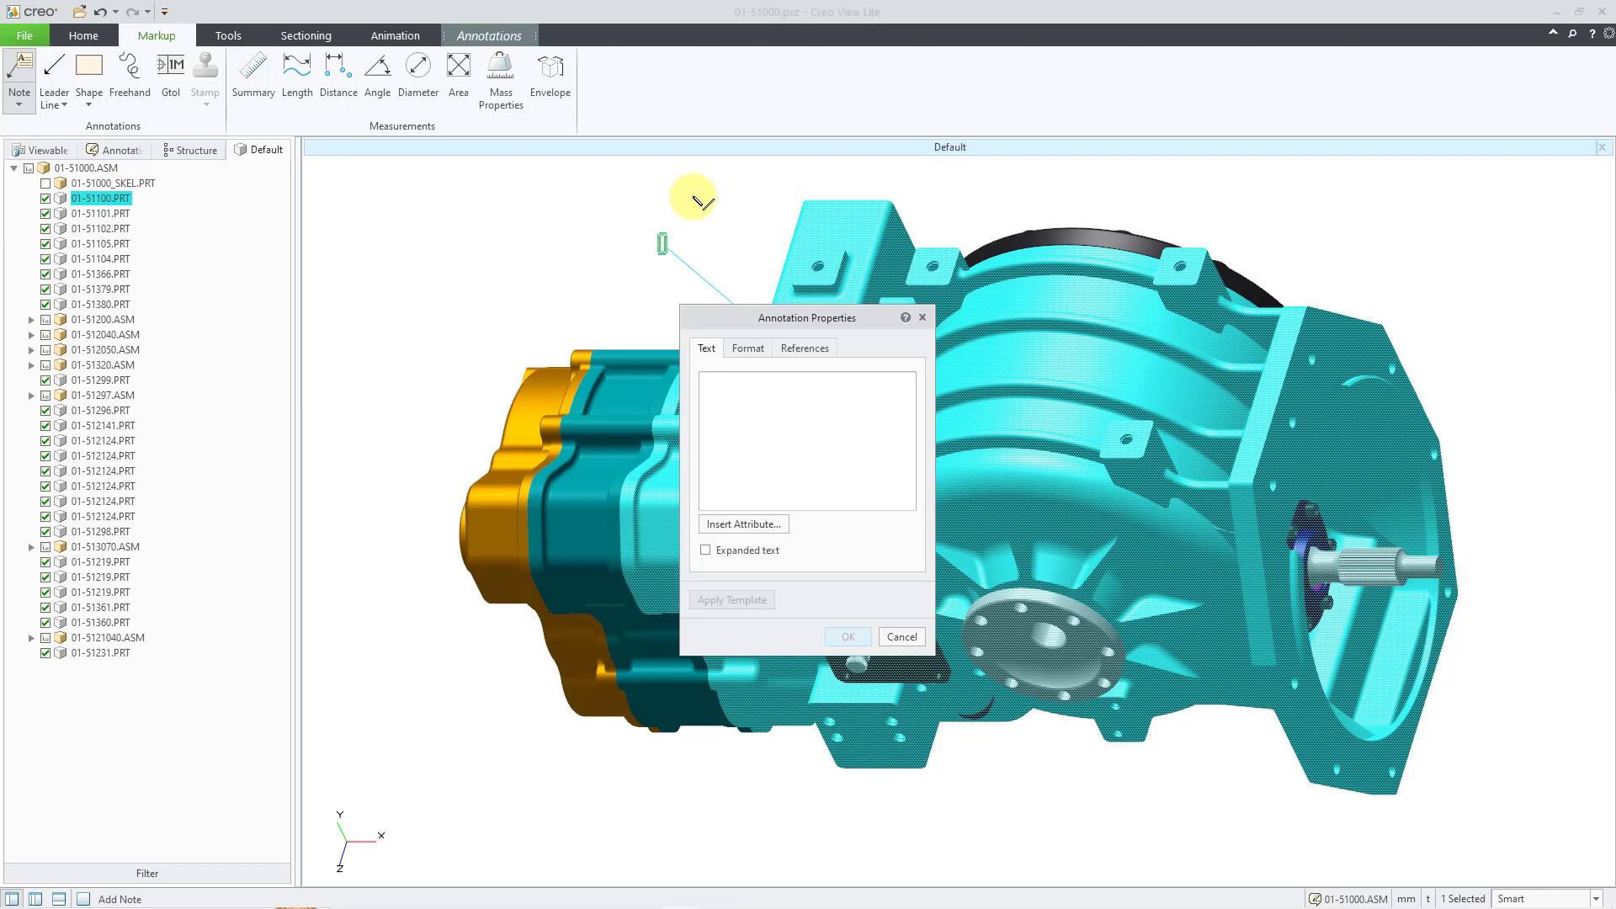
type("PART")
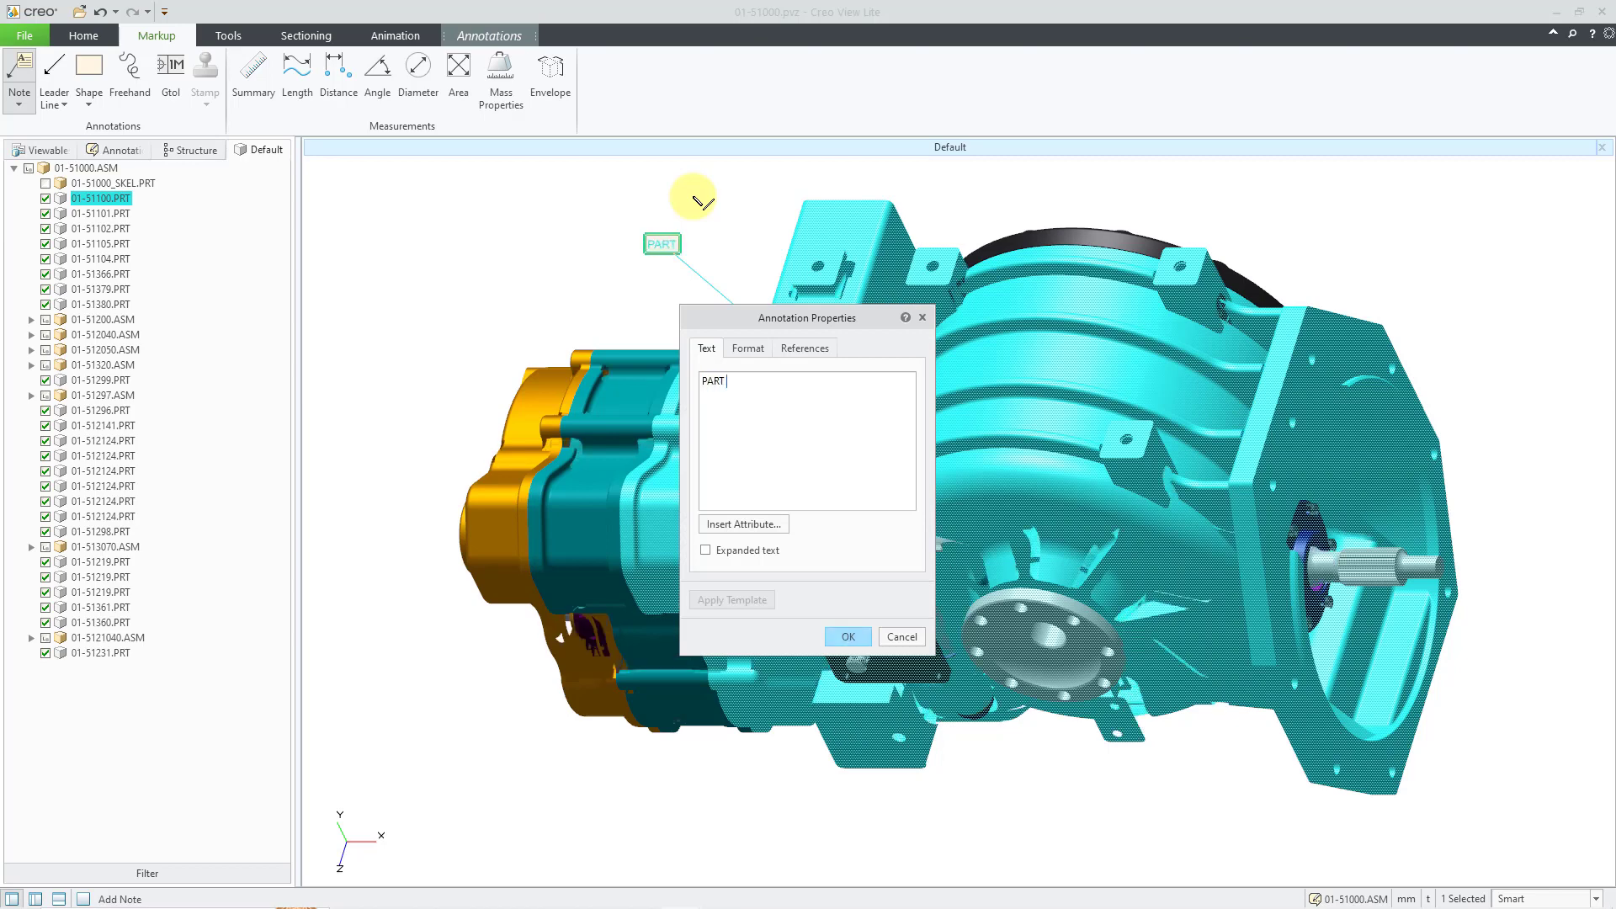
type(" MARKING")
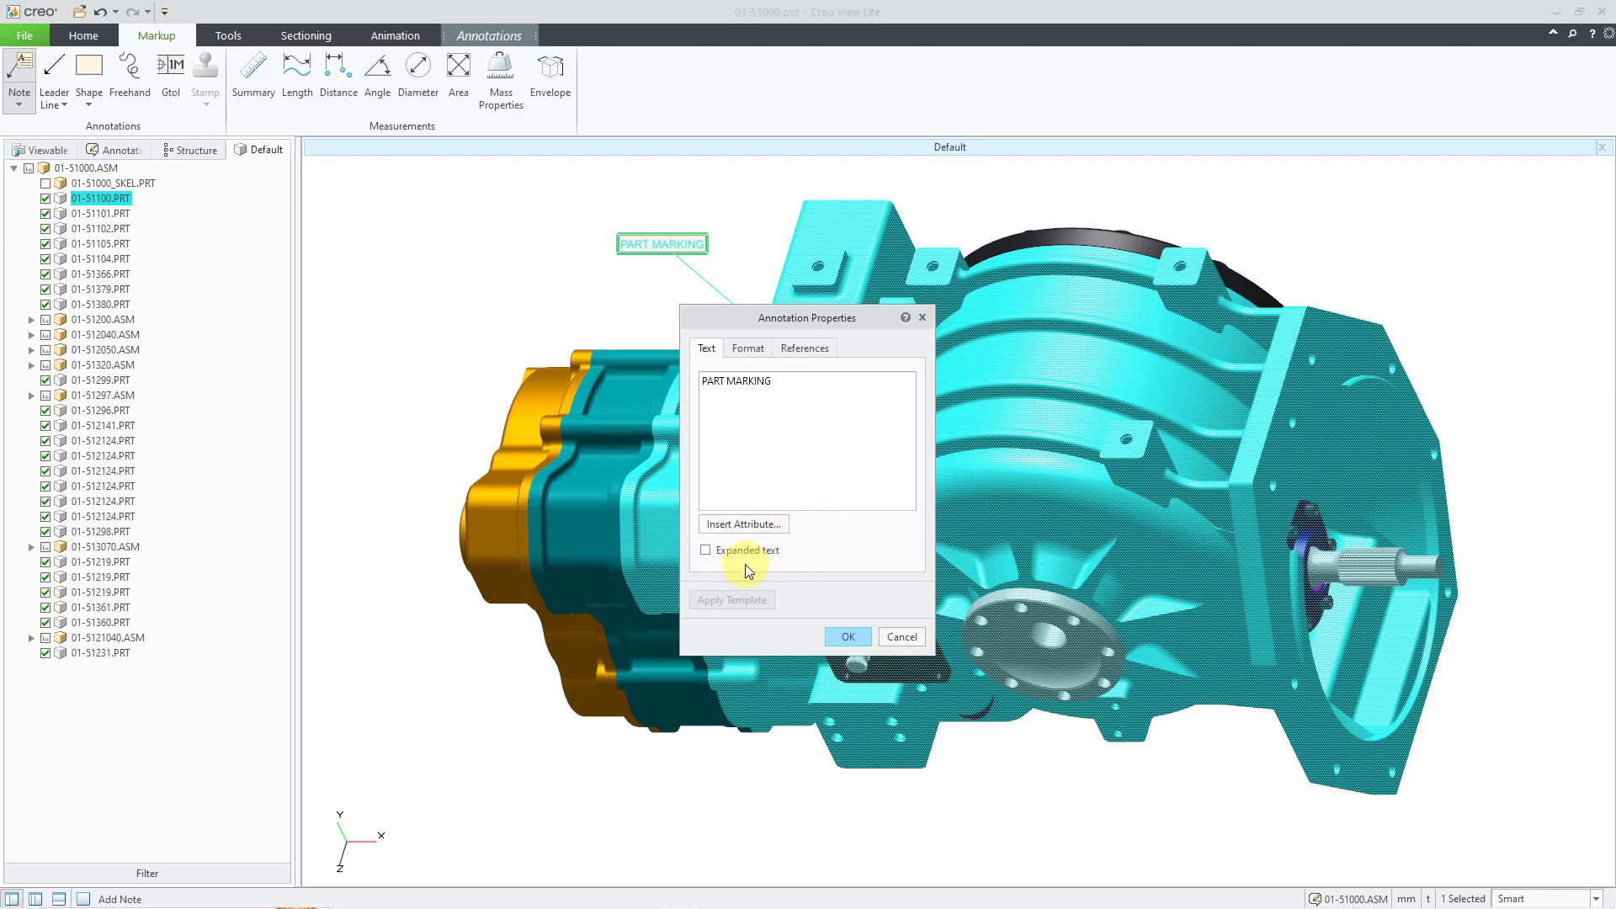
left_click(751, 349)
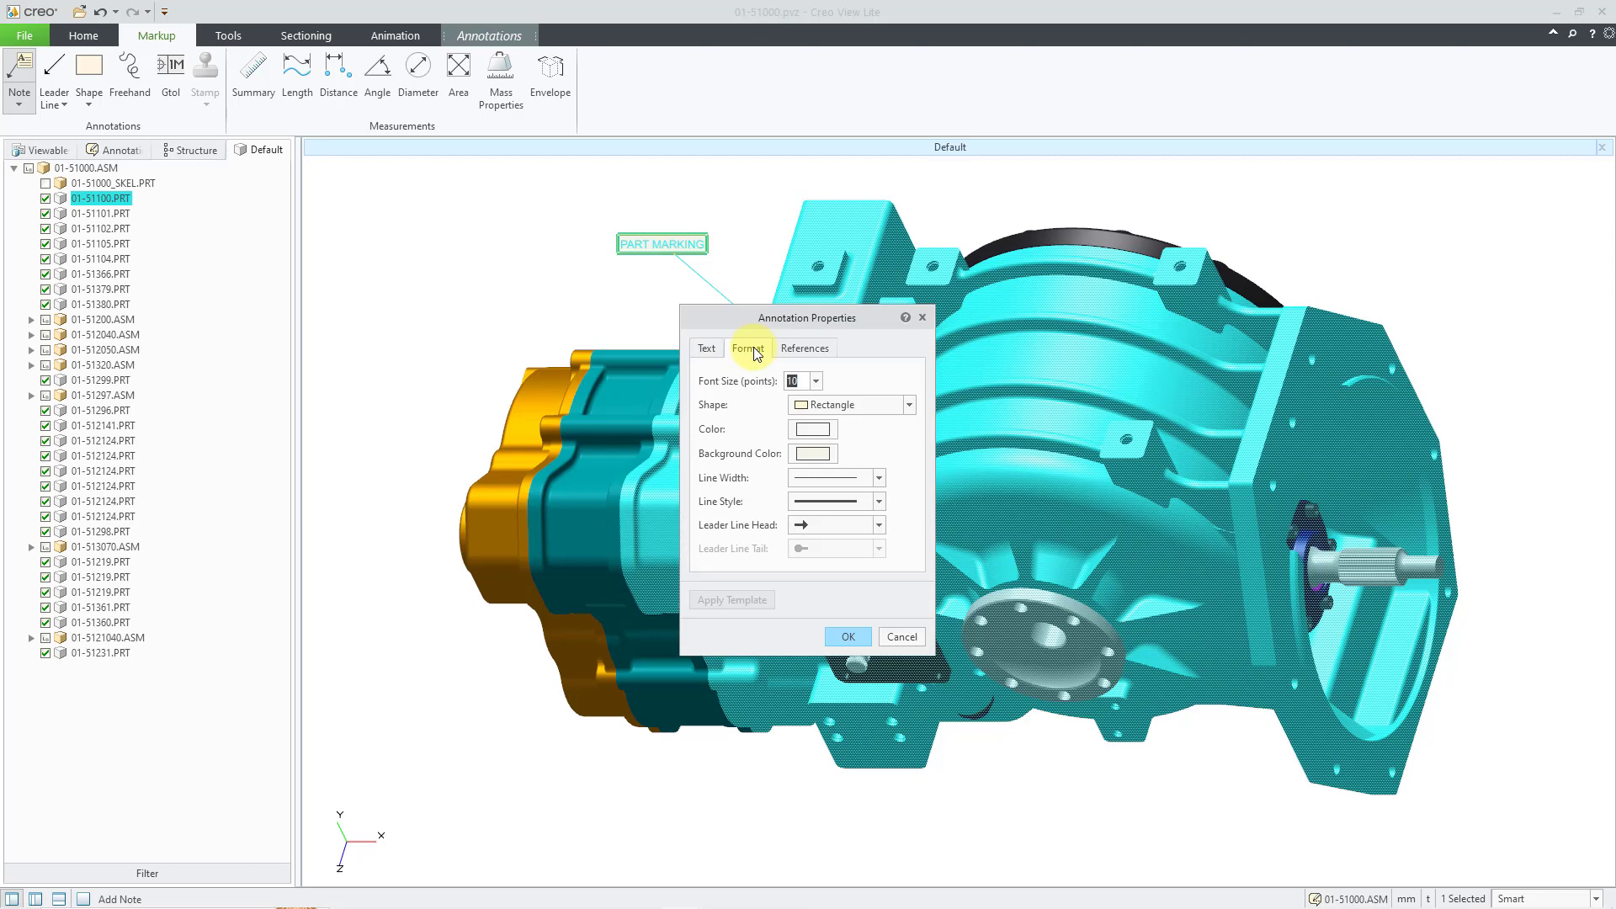
left_click(808, 348)
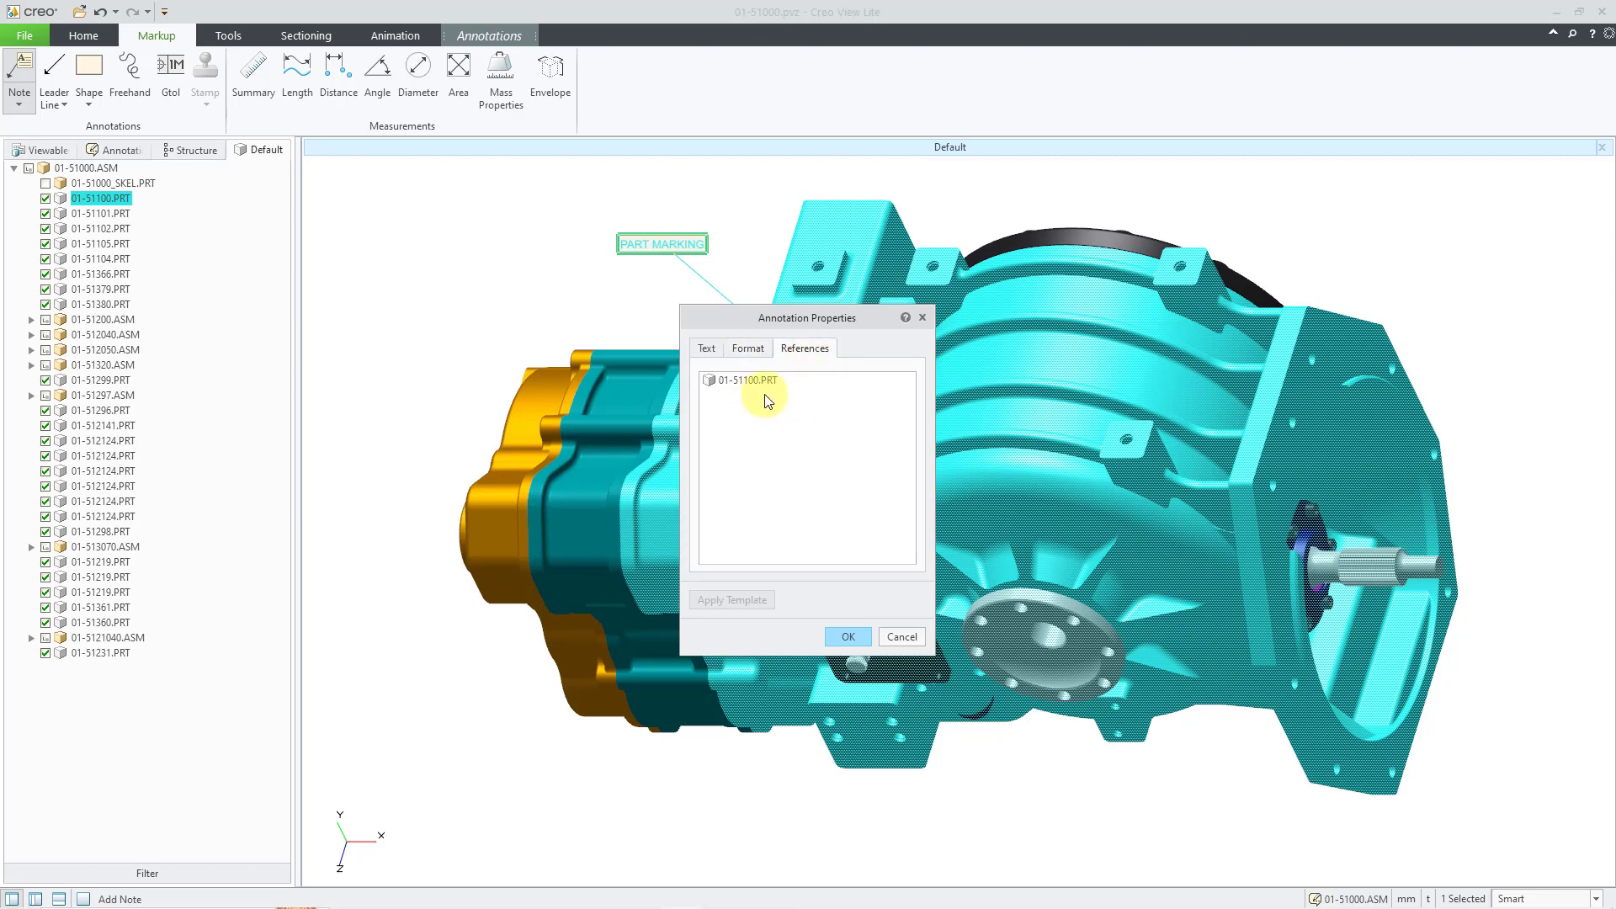
left_click(849, 636)
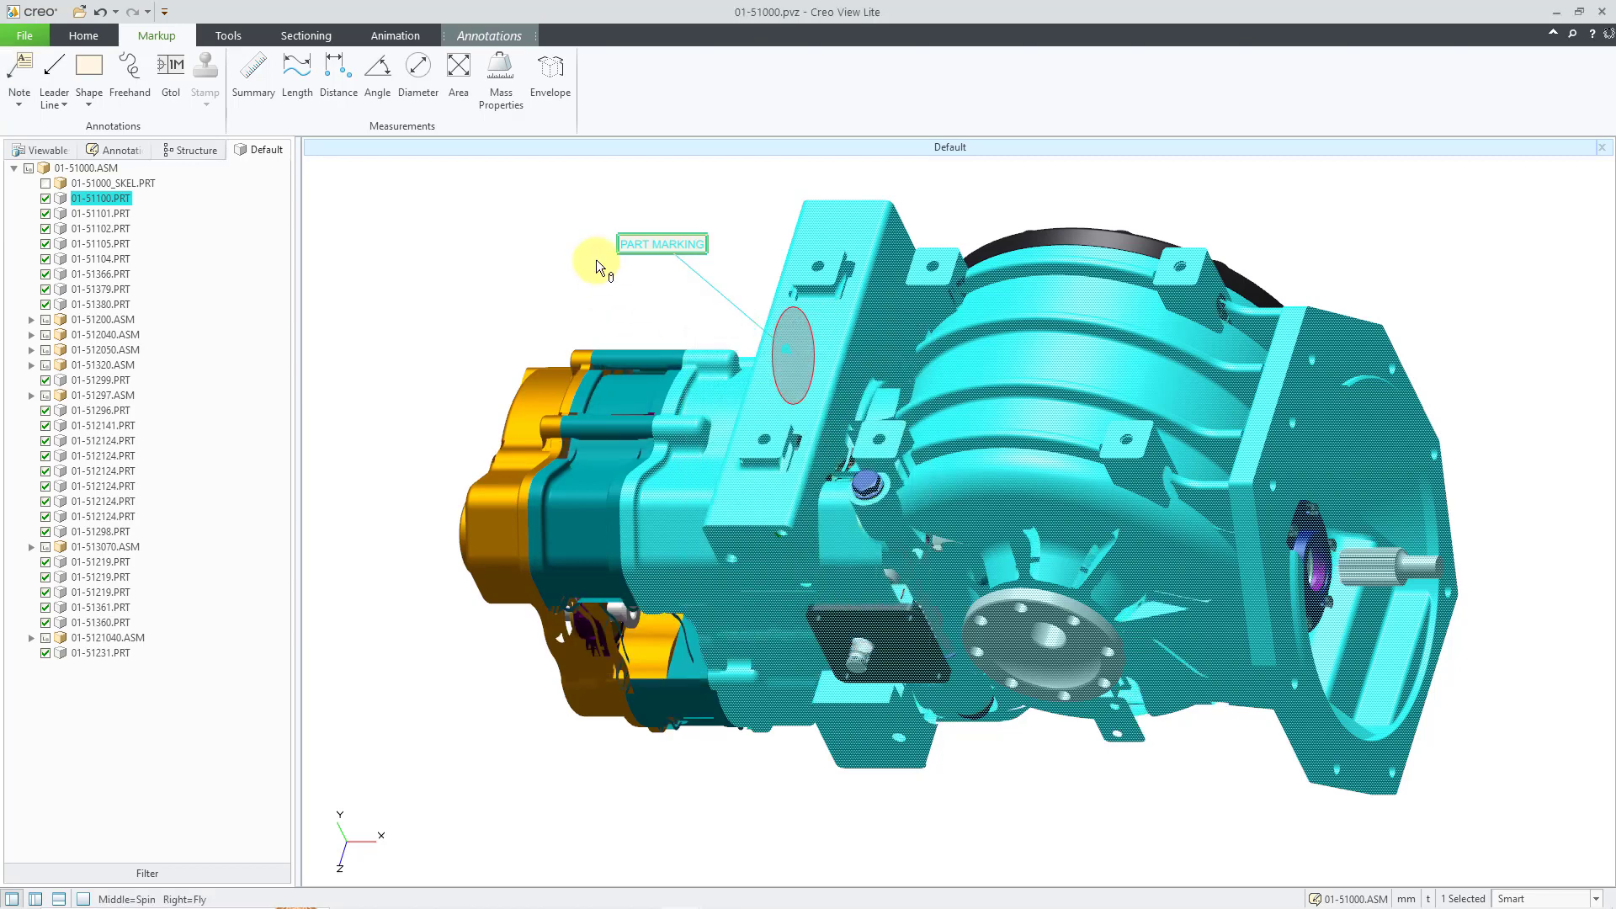
Review the PART MARKING note's properties again, closing them without changes.
left_click(585, 279)
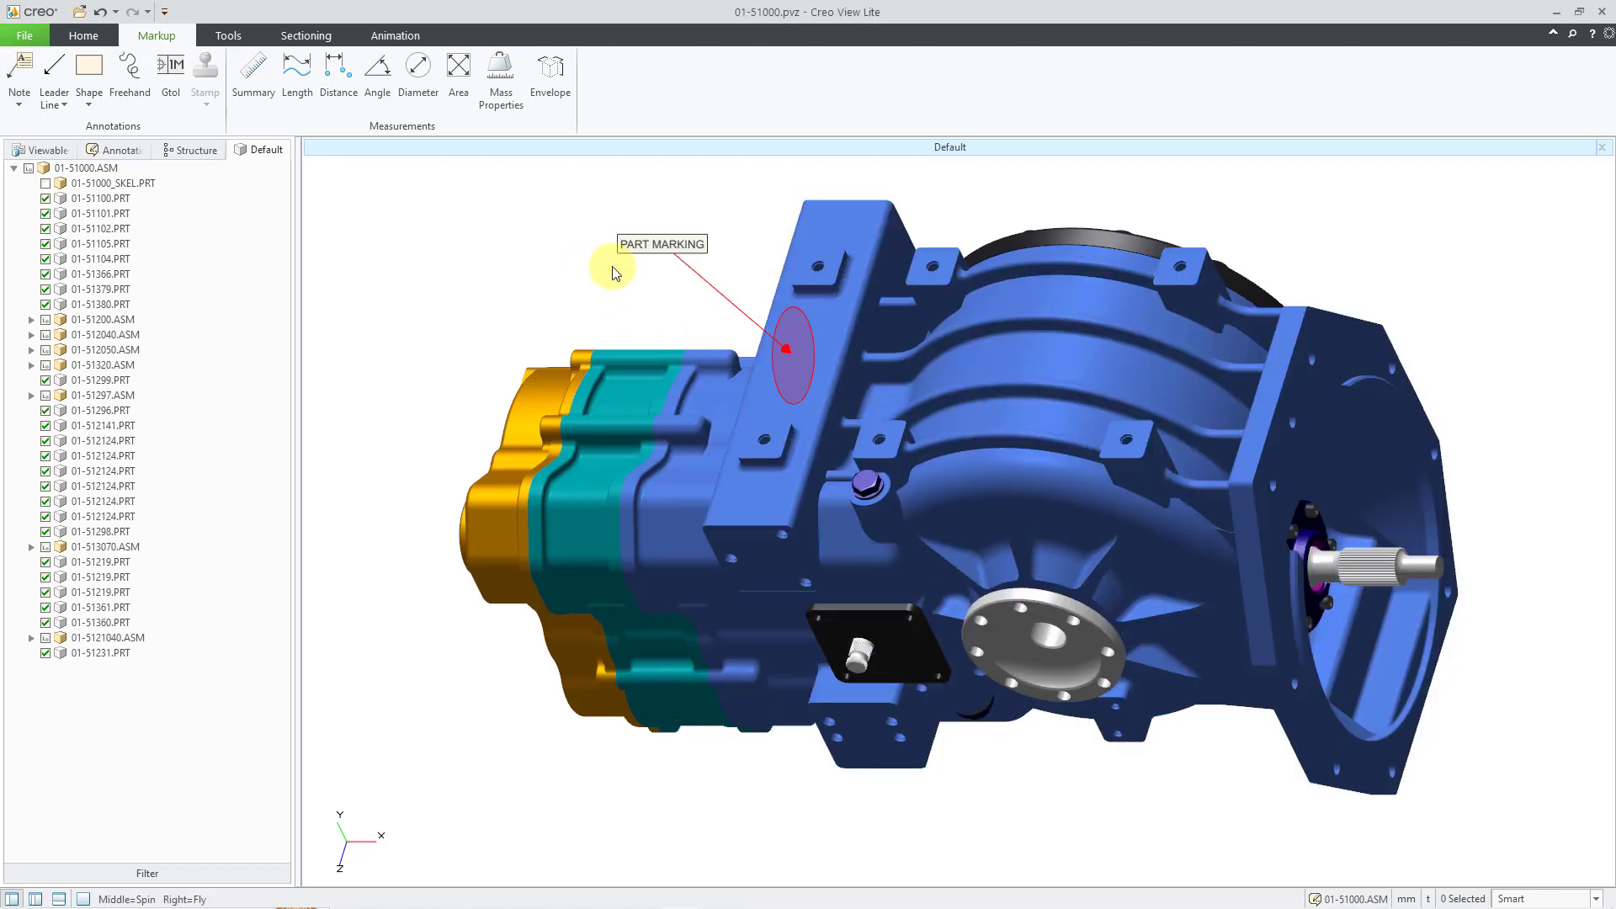
double_click(652, 244)
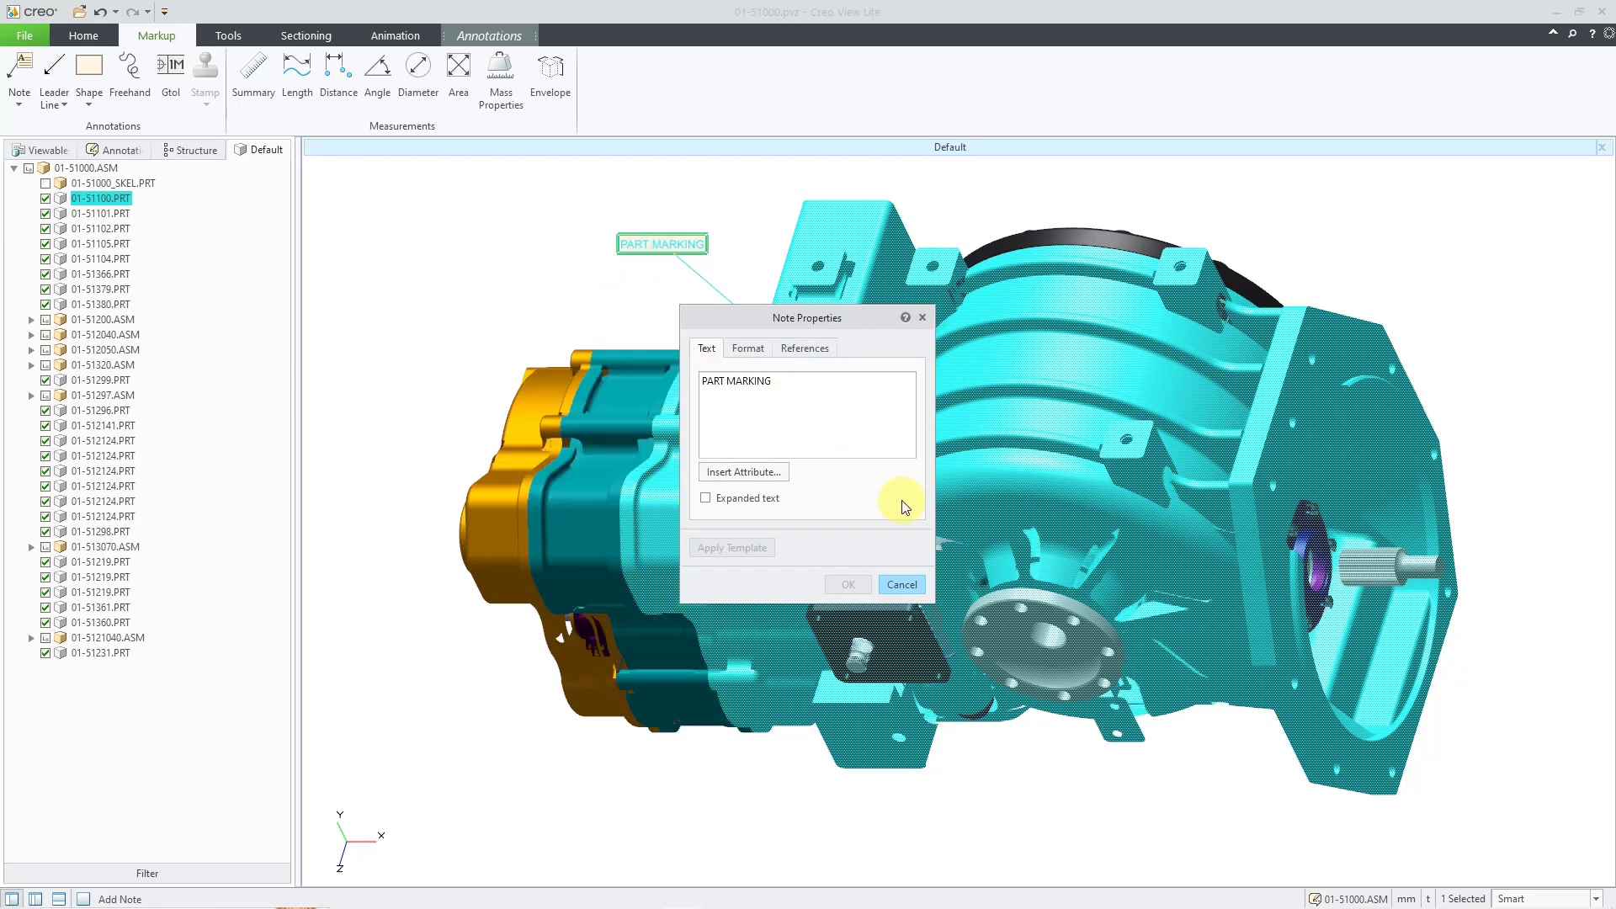
left_click(921, 584)
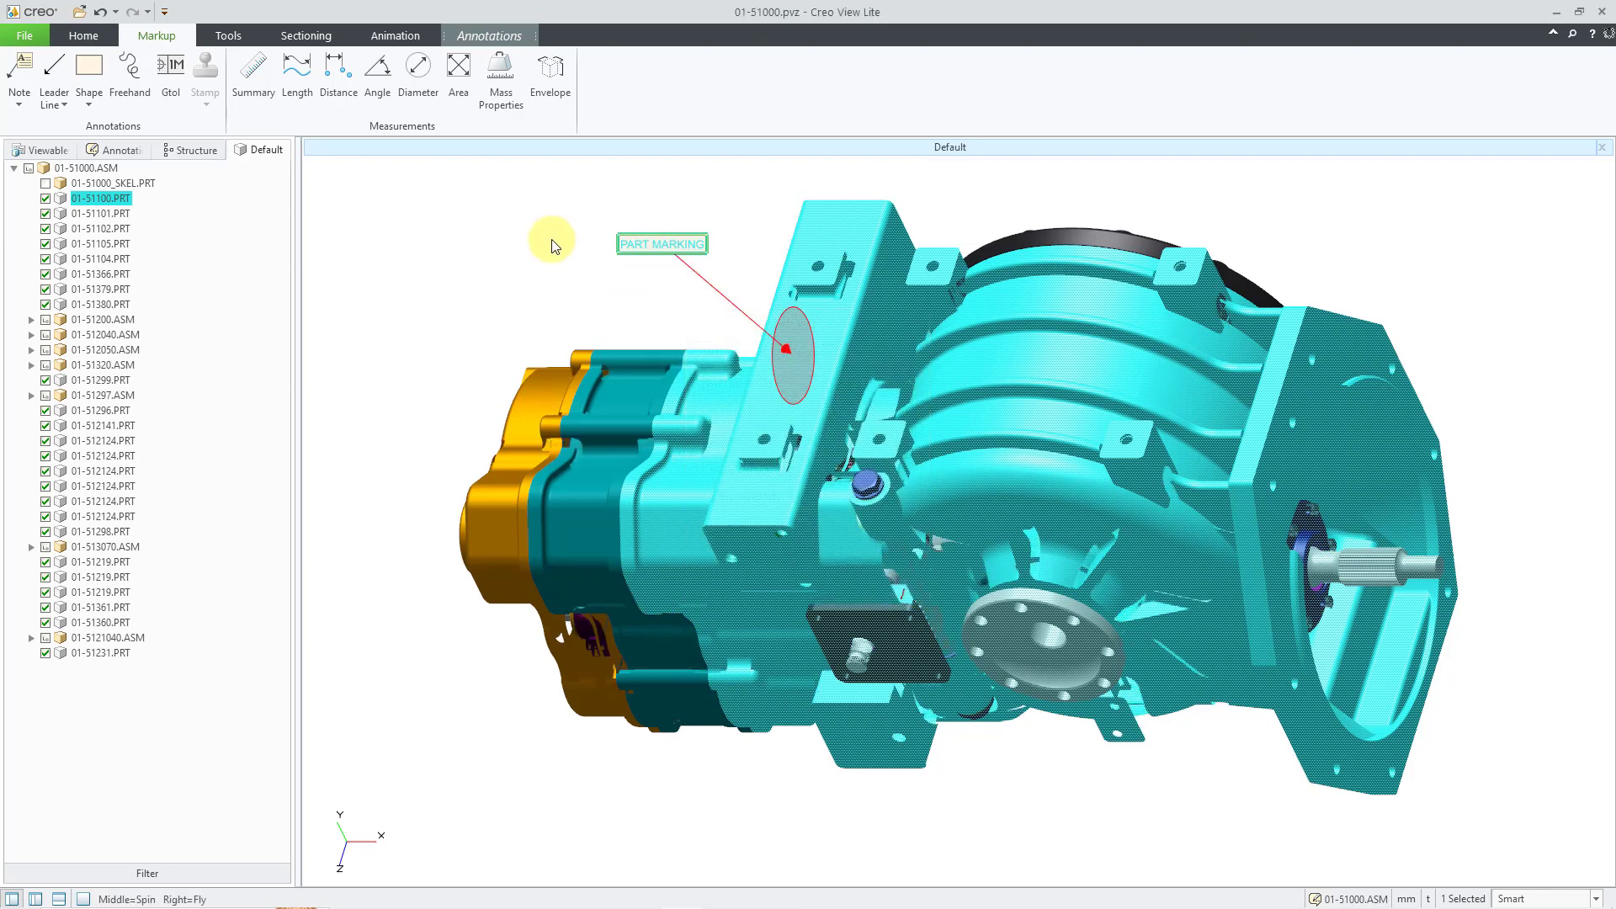
left_click(538, 267)
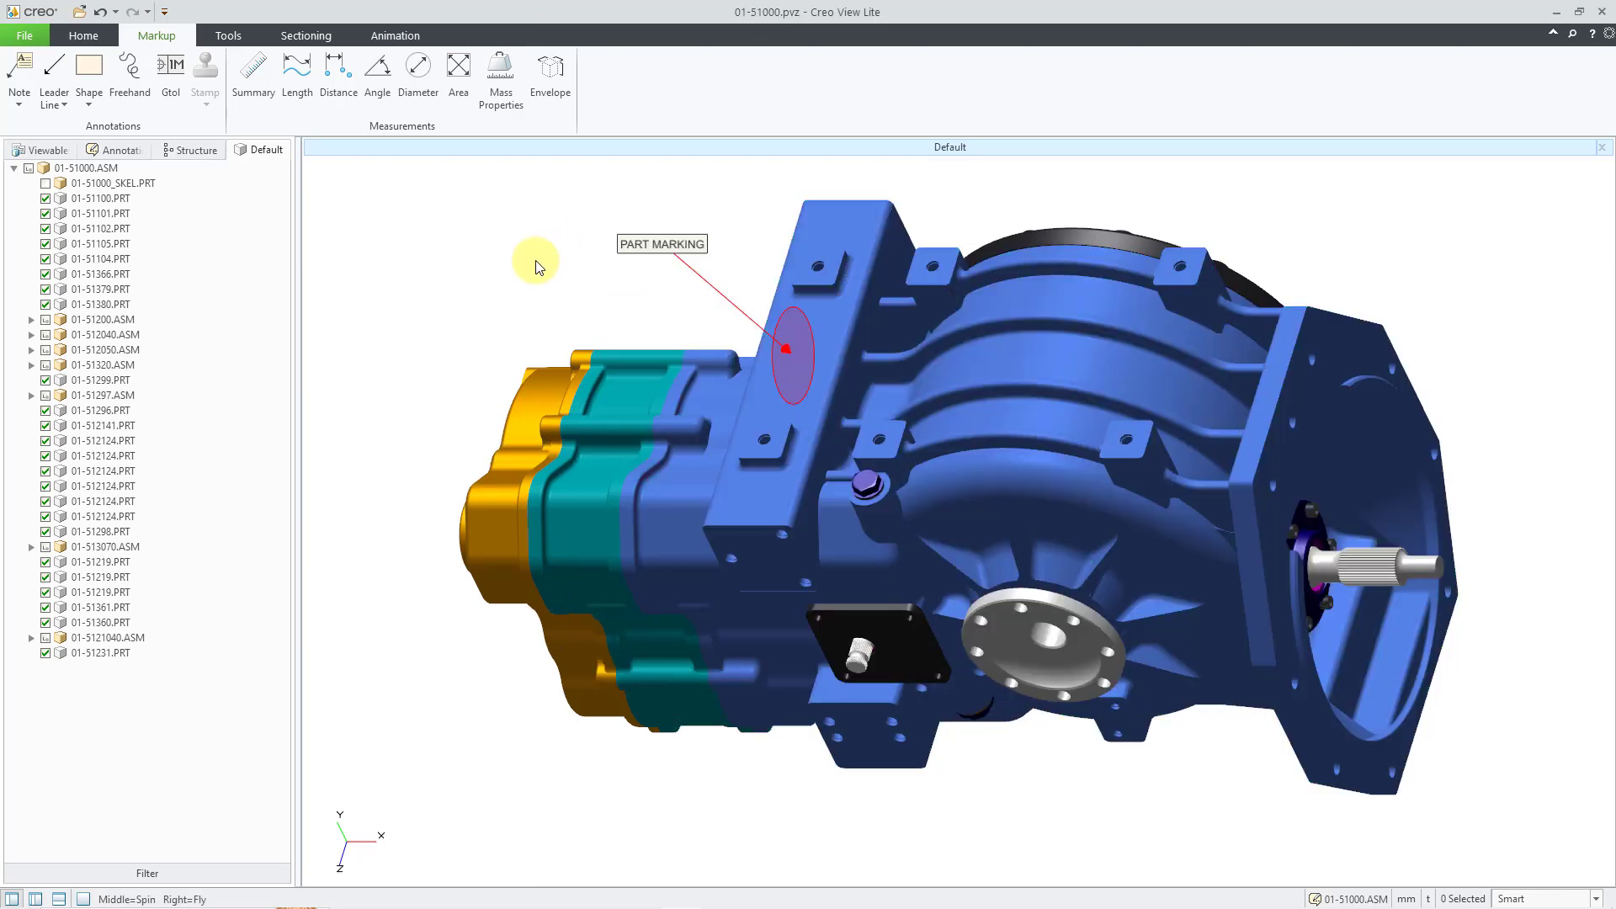
Place a plain 'ITAR' note without a leader near the view's top-left.
left_click(20, 105)
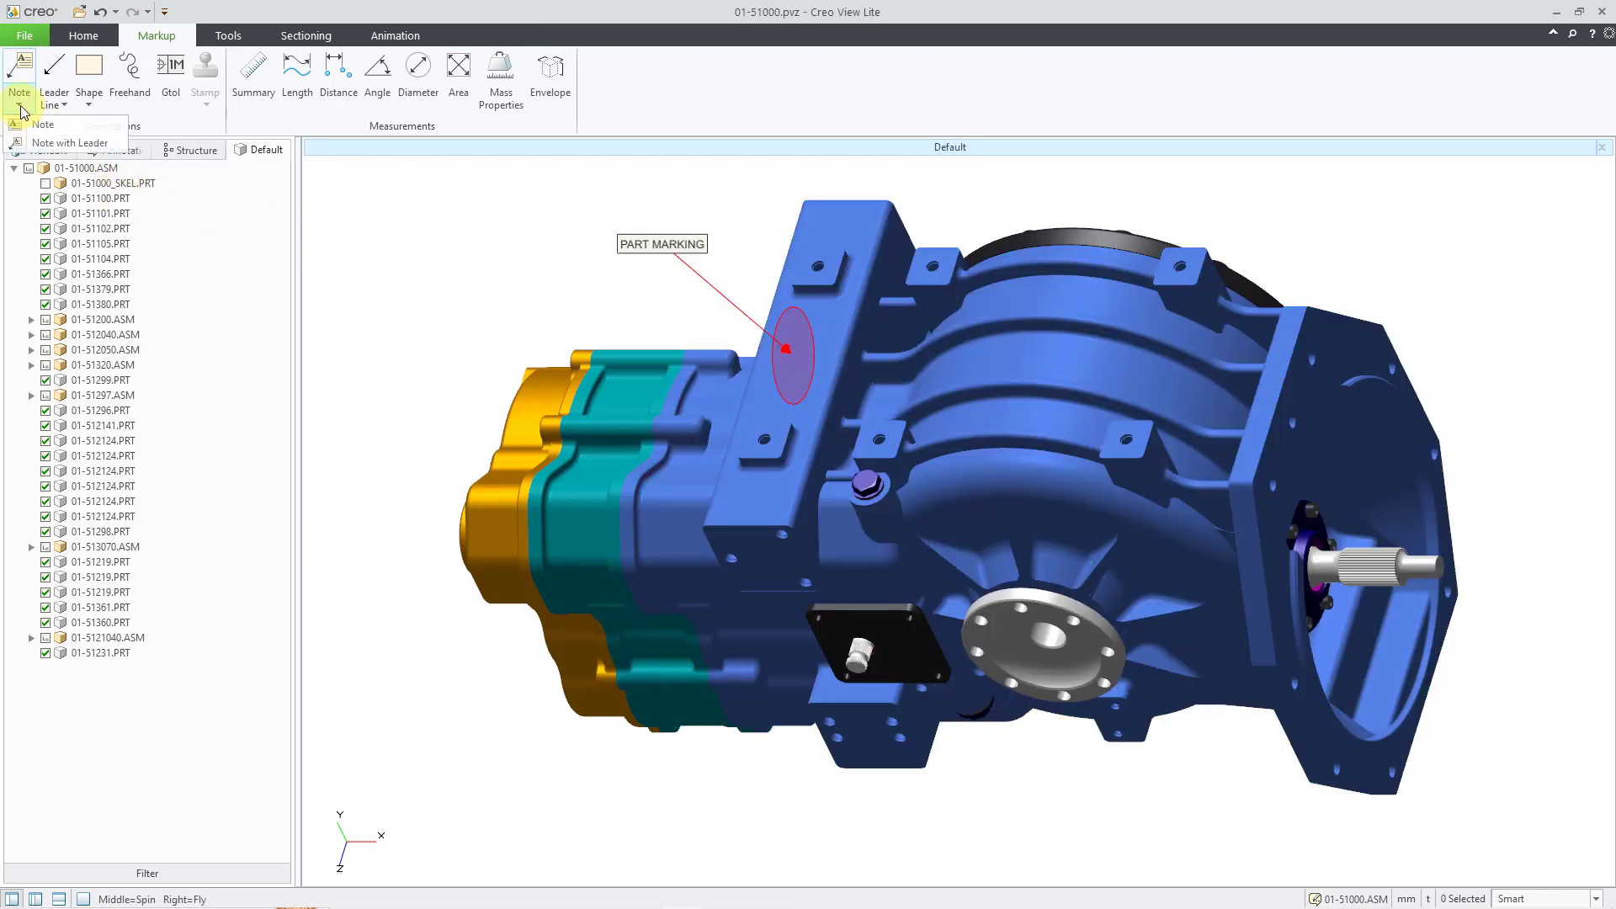
left_click(41, 127)
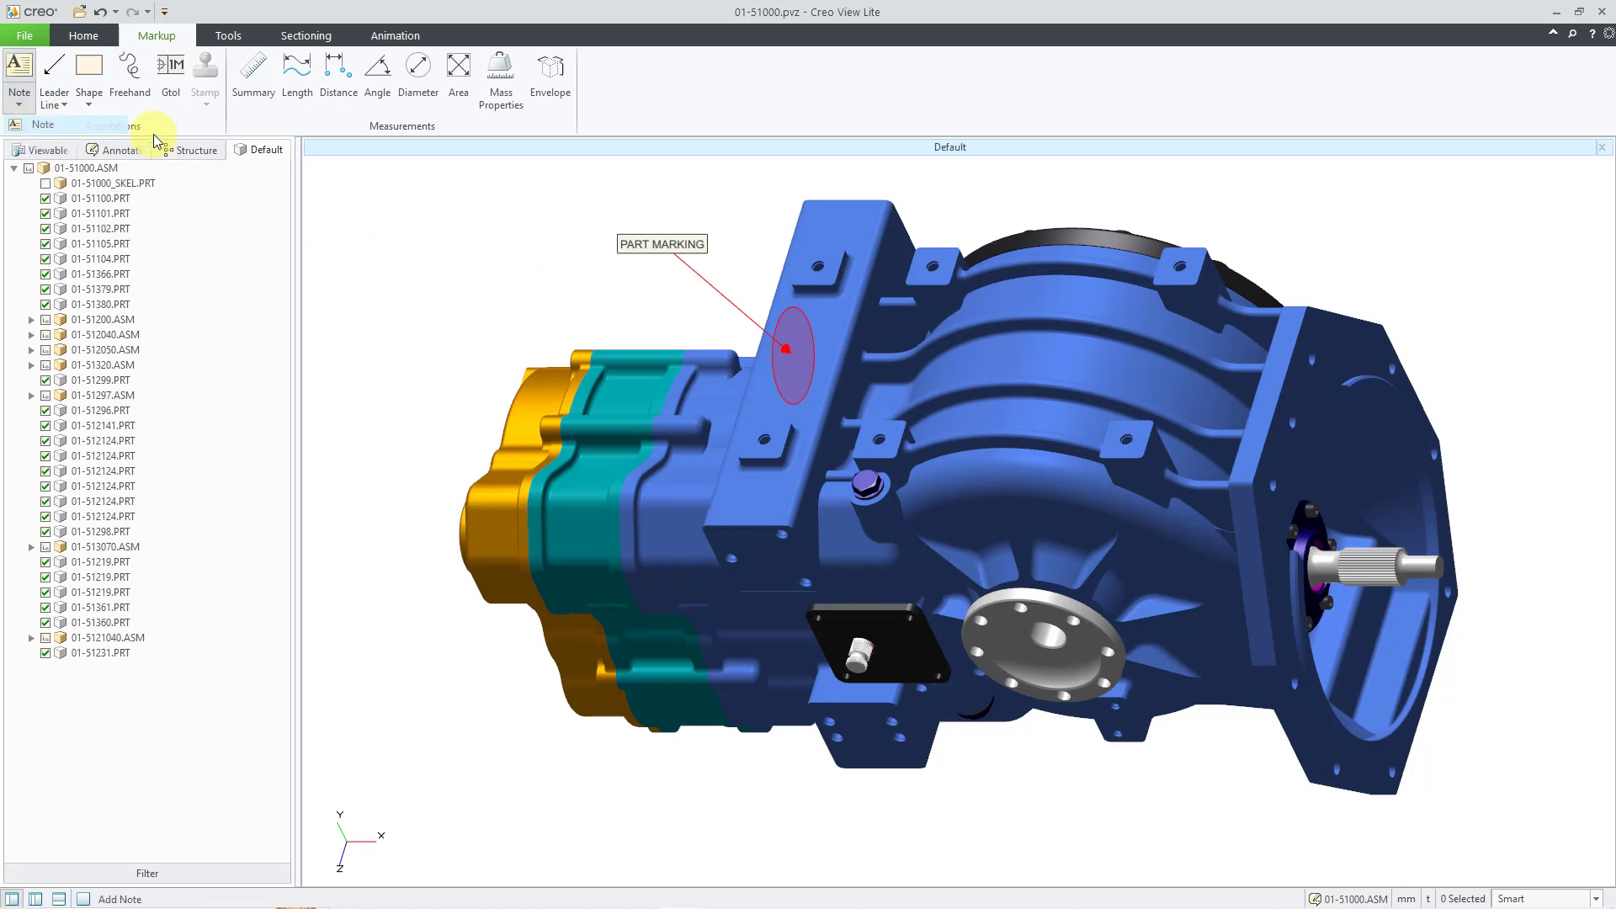
left_click(367, 201)
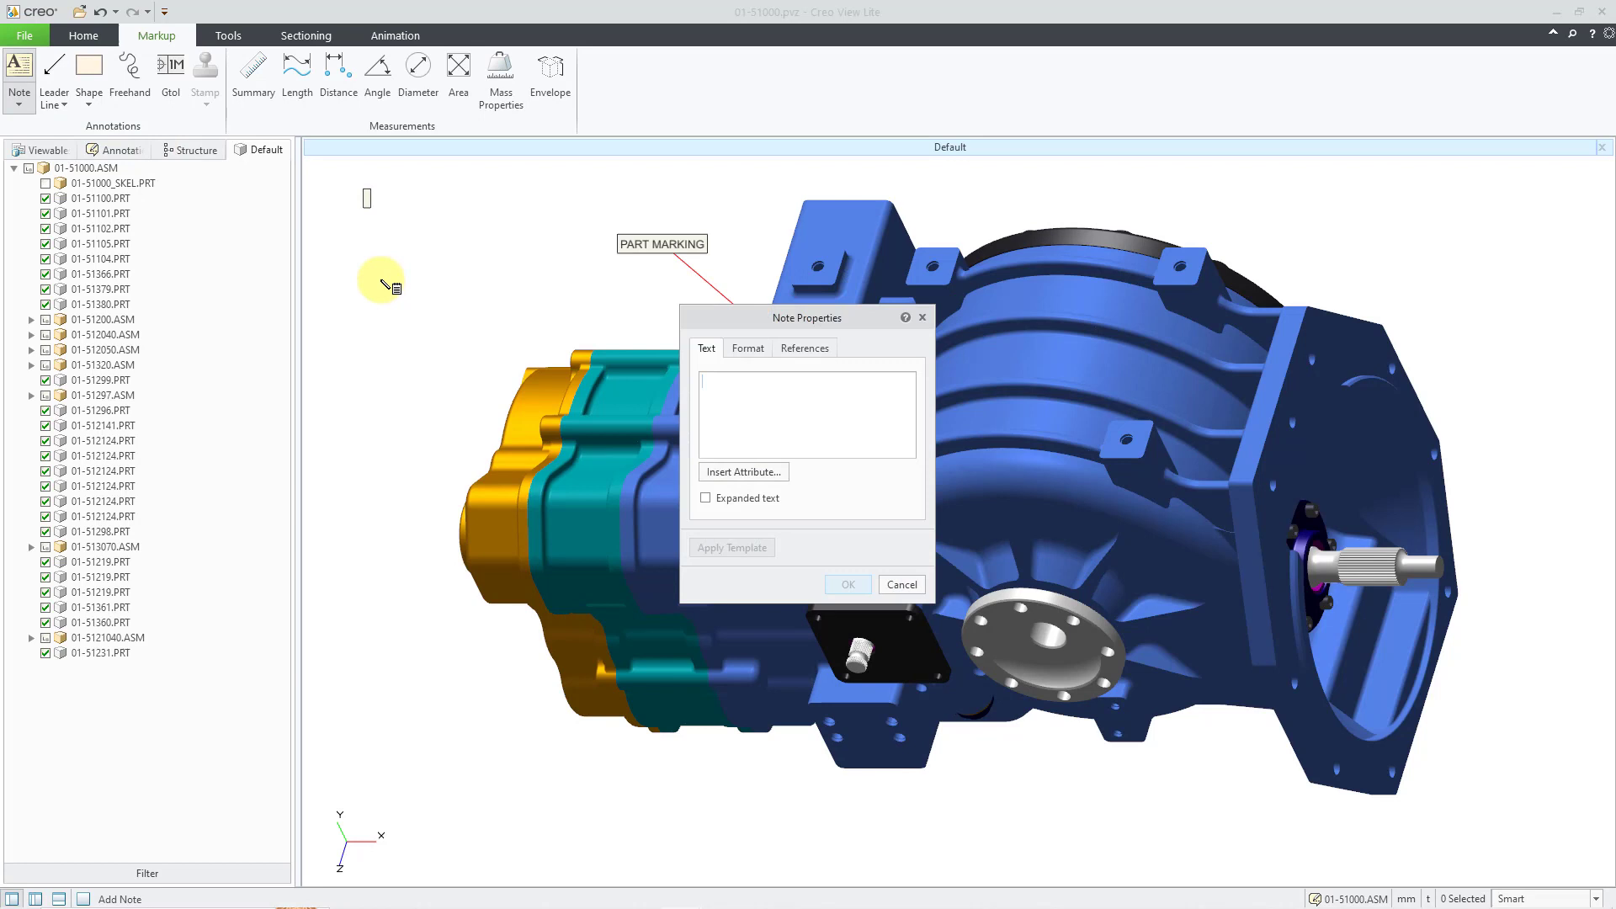
type("ITAR")
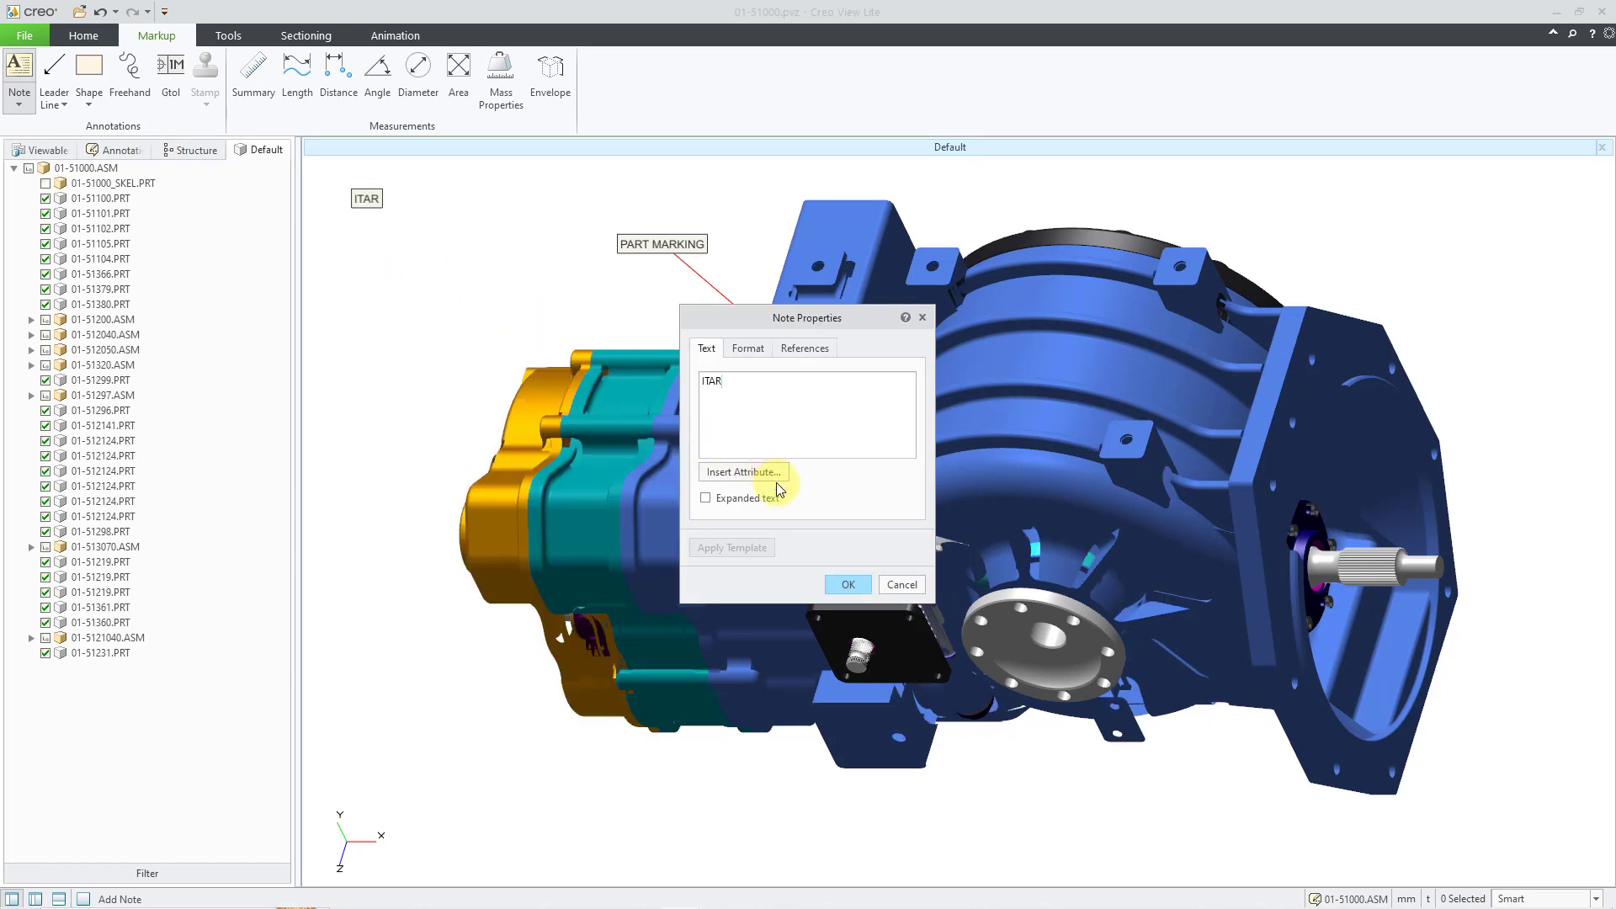
left_click(838, 585)
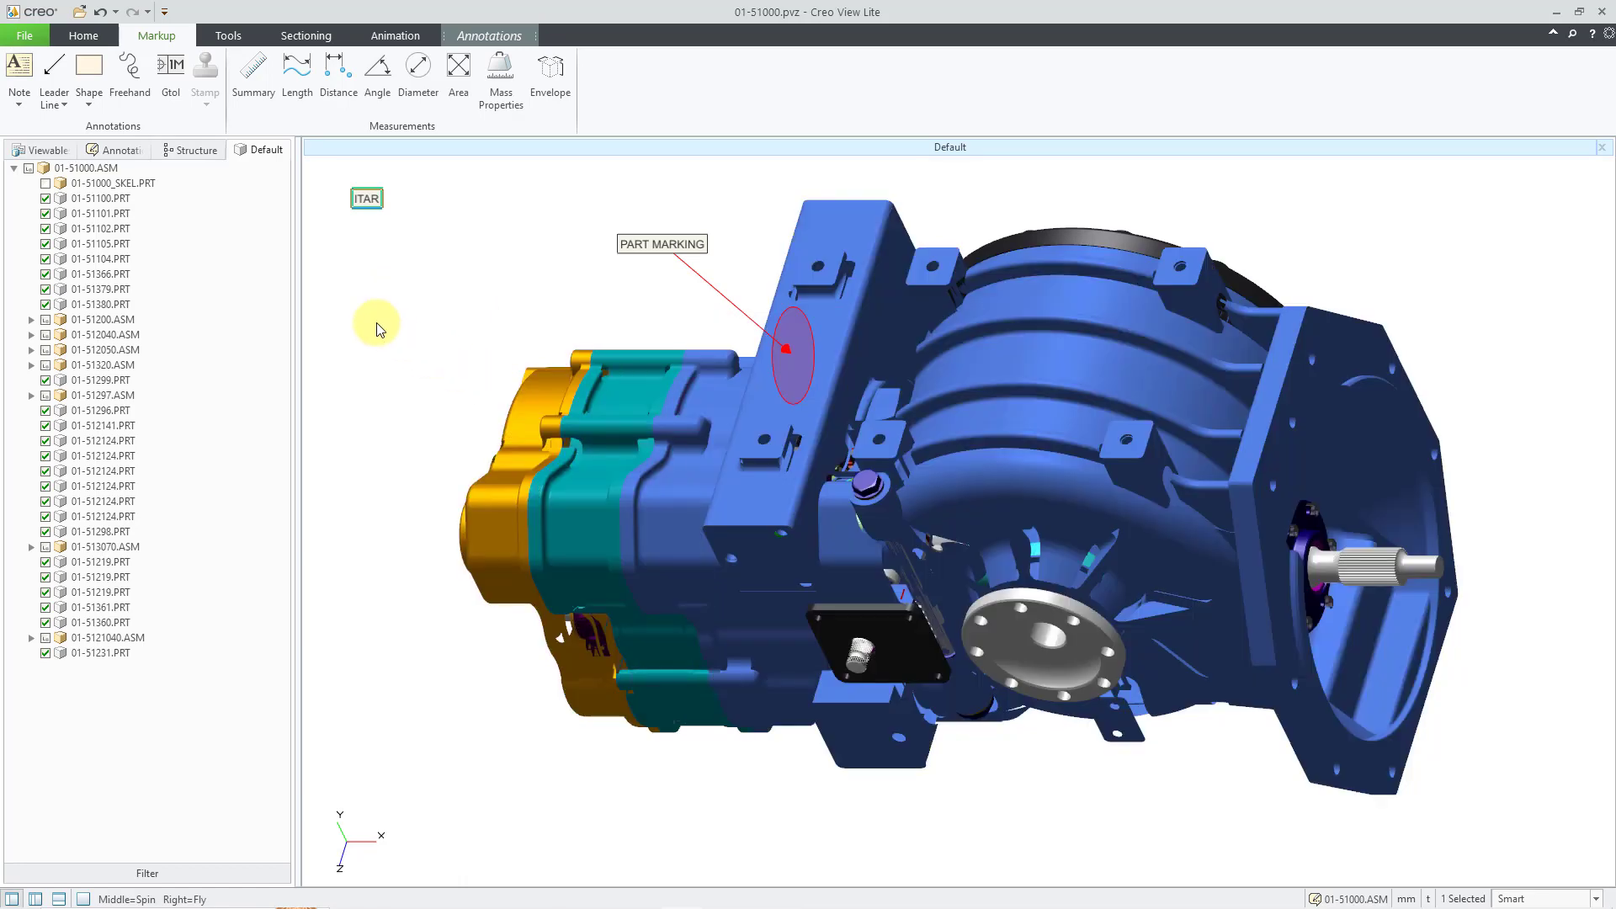
left_click(373, 326)
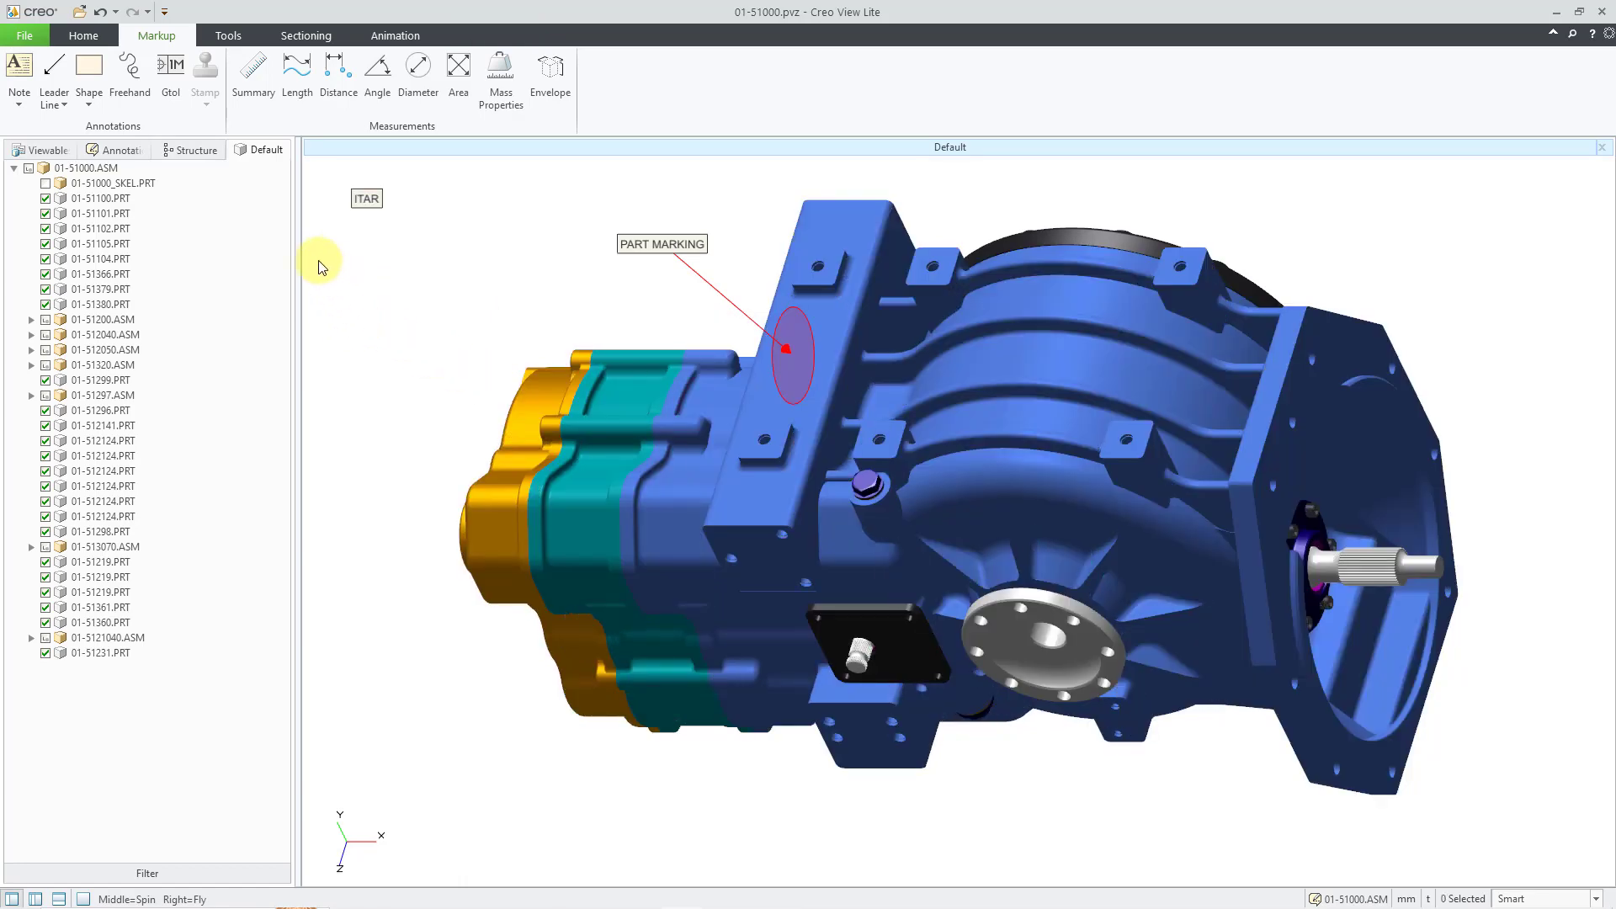
Sketch a freehand loop around the round cover plate on the lower housing.
left_click(130, 80)
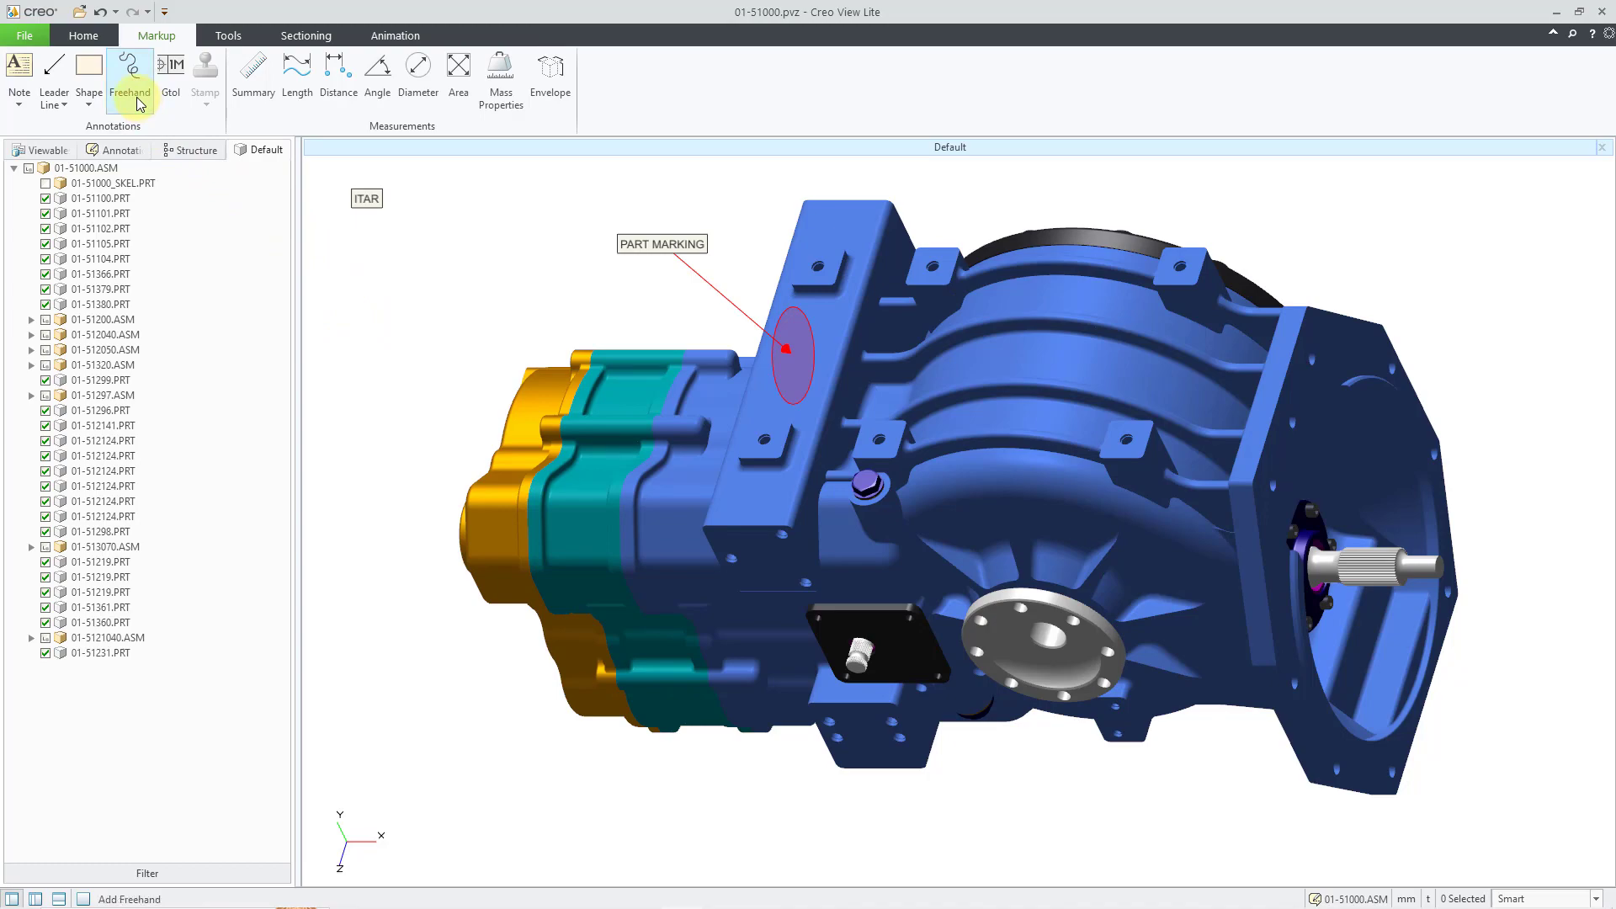
left_click(898, 610)
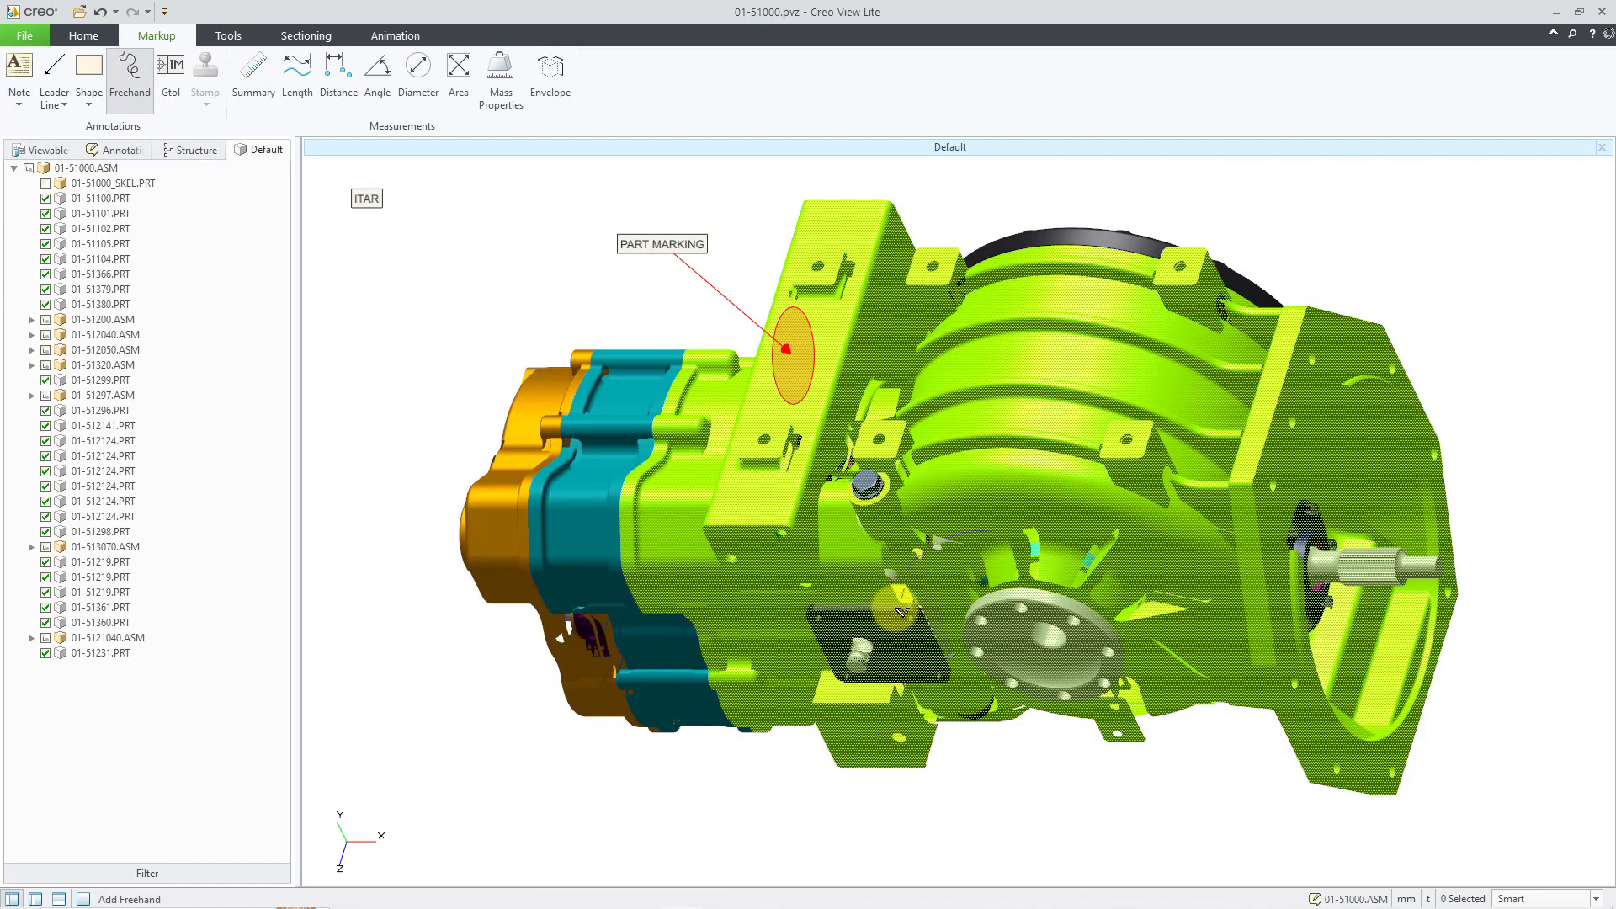
mouse_move(899, 611)
left_mouse_down()
mouse_move(1021, 803)
mouse_move(1148, 810)
mouse_move(1214, 714)
mouse_move(1207, 613)
mouse_move(1041, 529)
mouse_move(972, 532)
left_mouse_up()
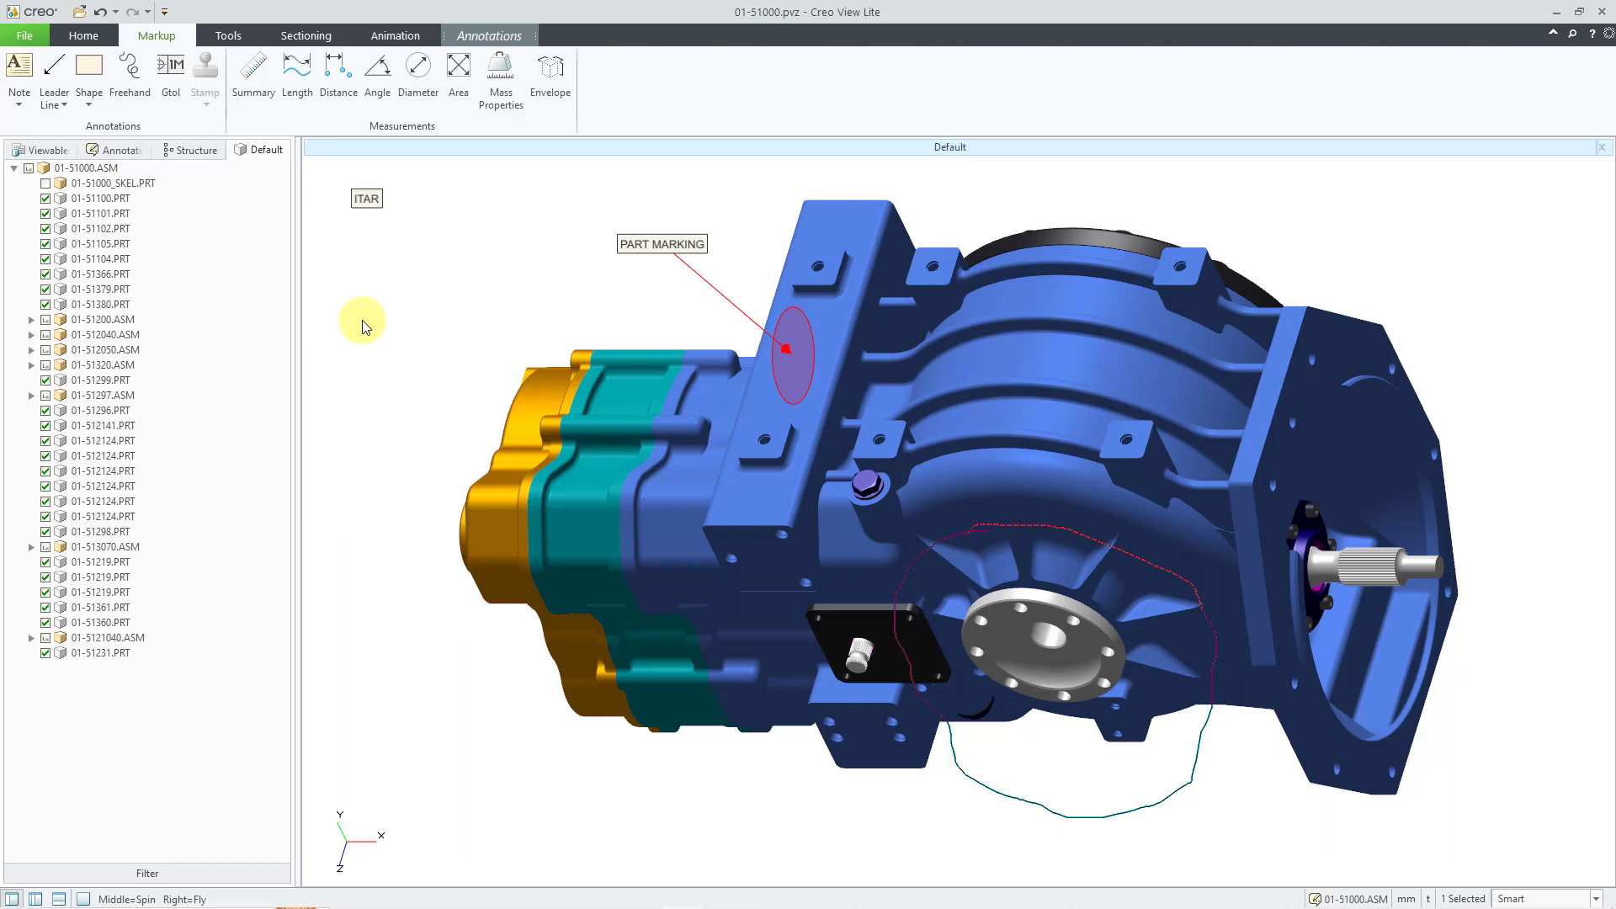
Start a geometric tolerance using the position symbol with value .005 and the M modifier.
left_click(170, 99)
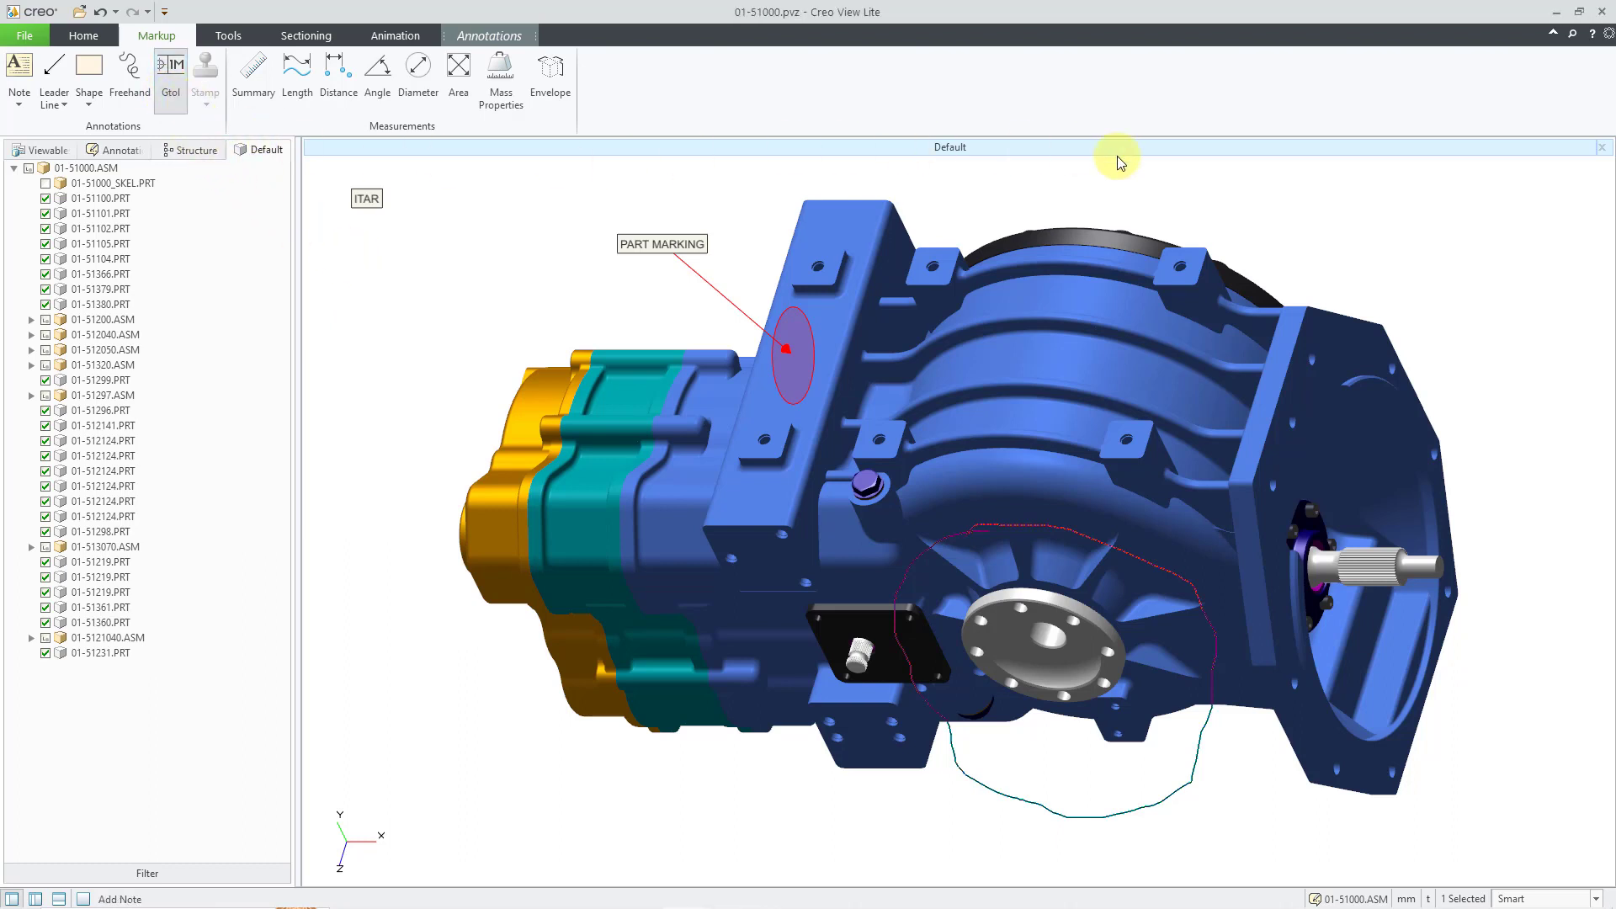
left_click(1384, 238)
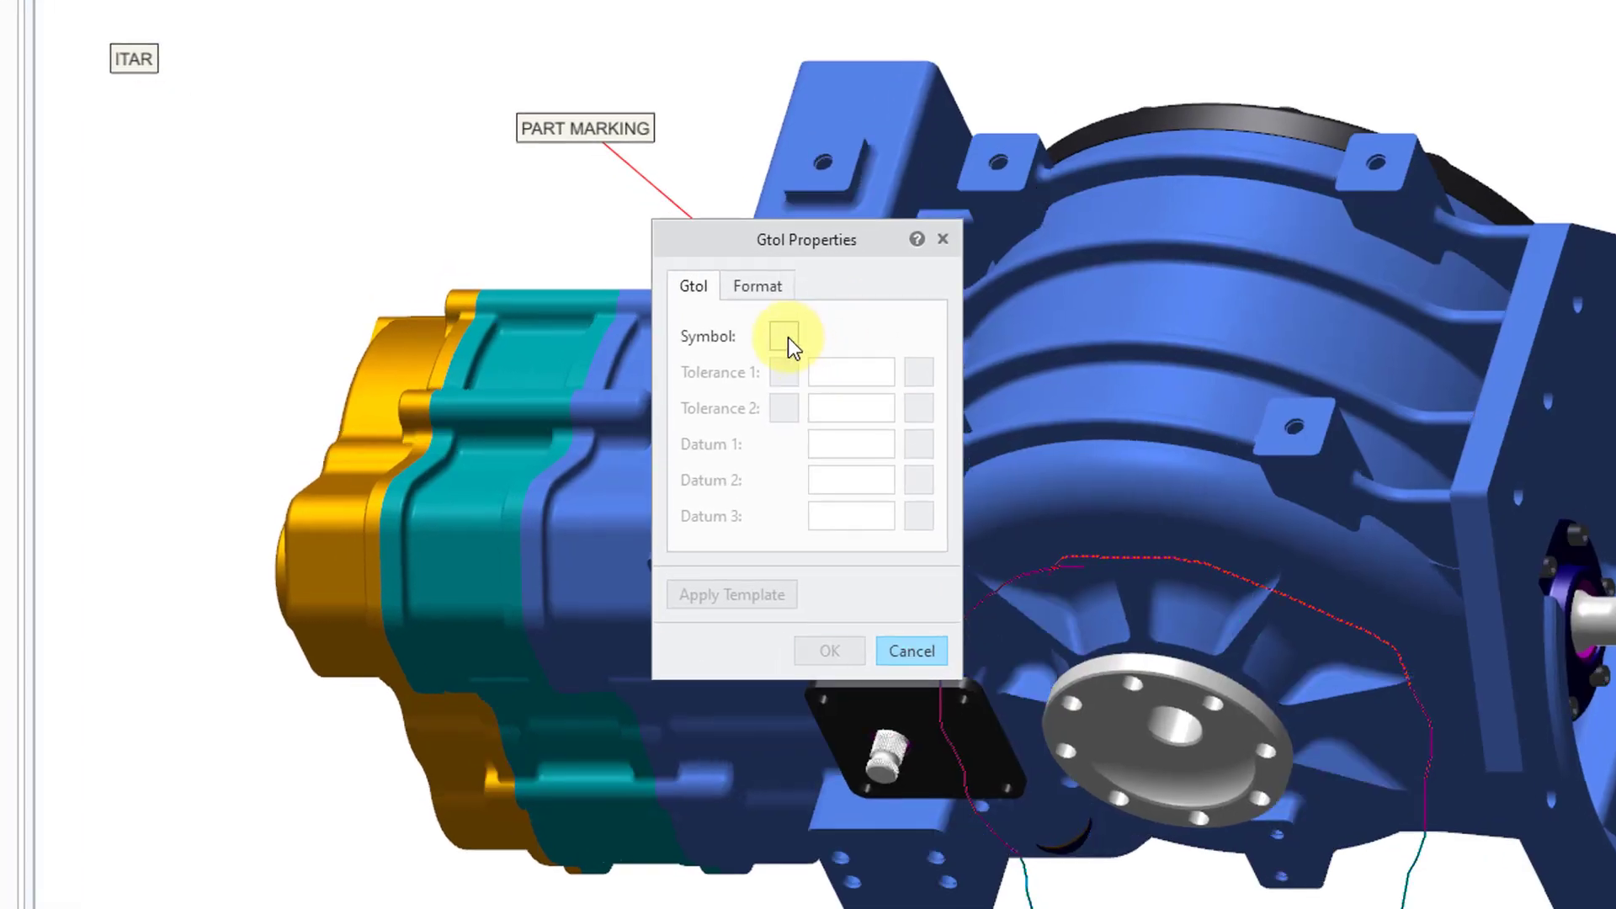
left_click(788, 337)
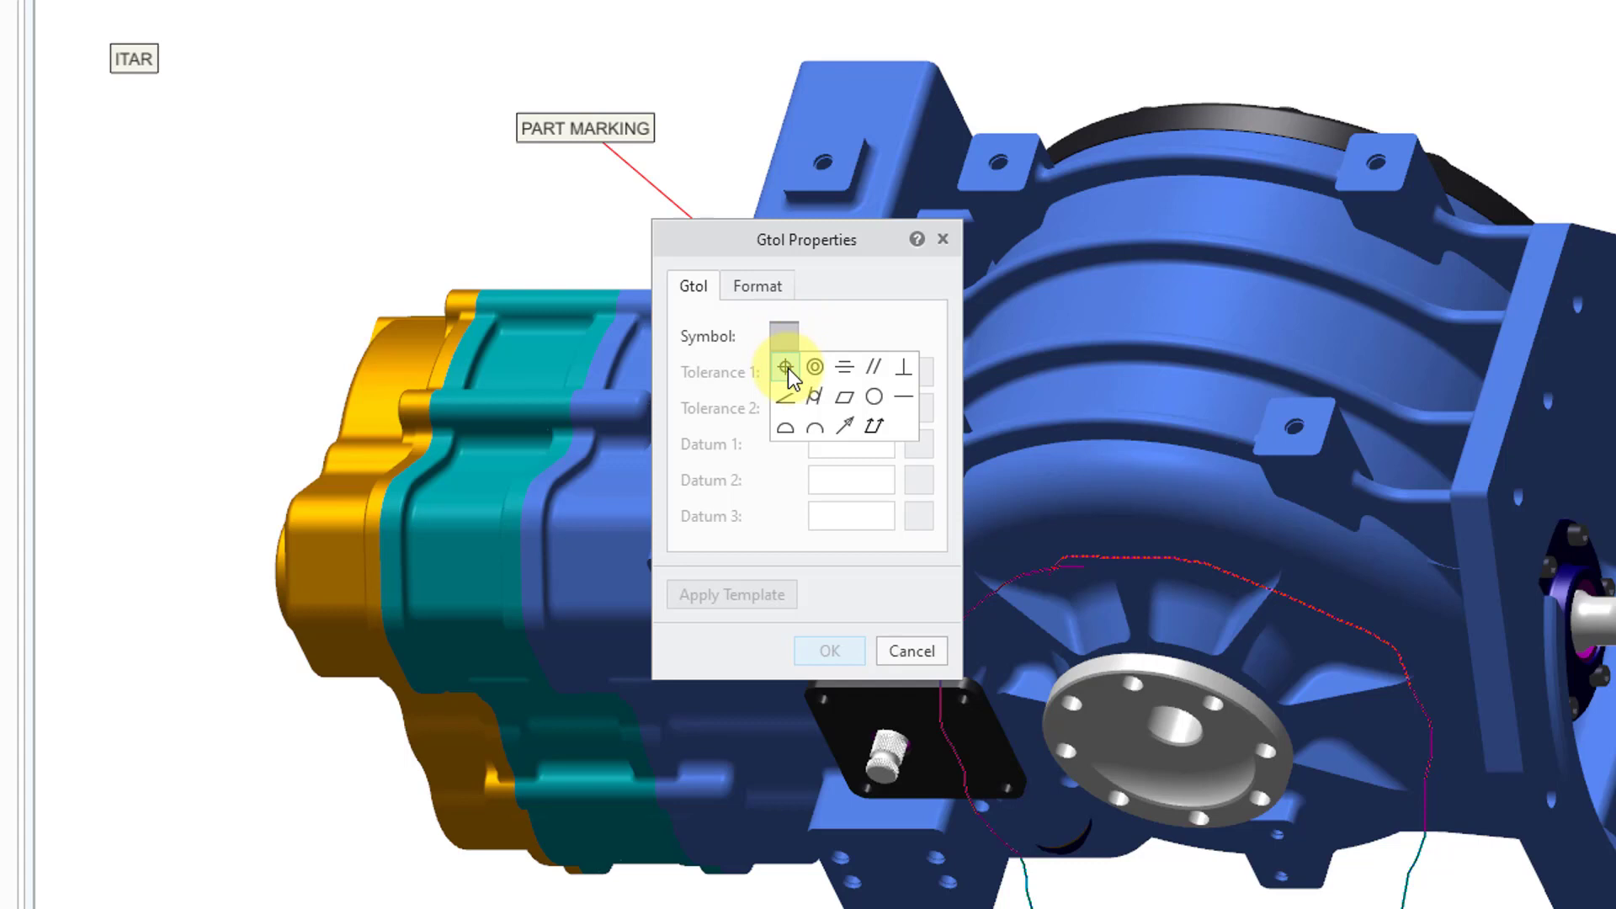
left_click(788, 367)
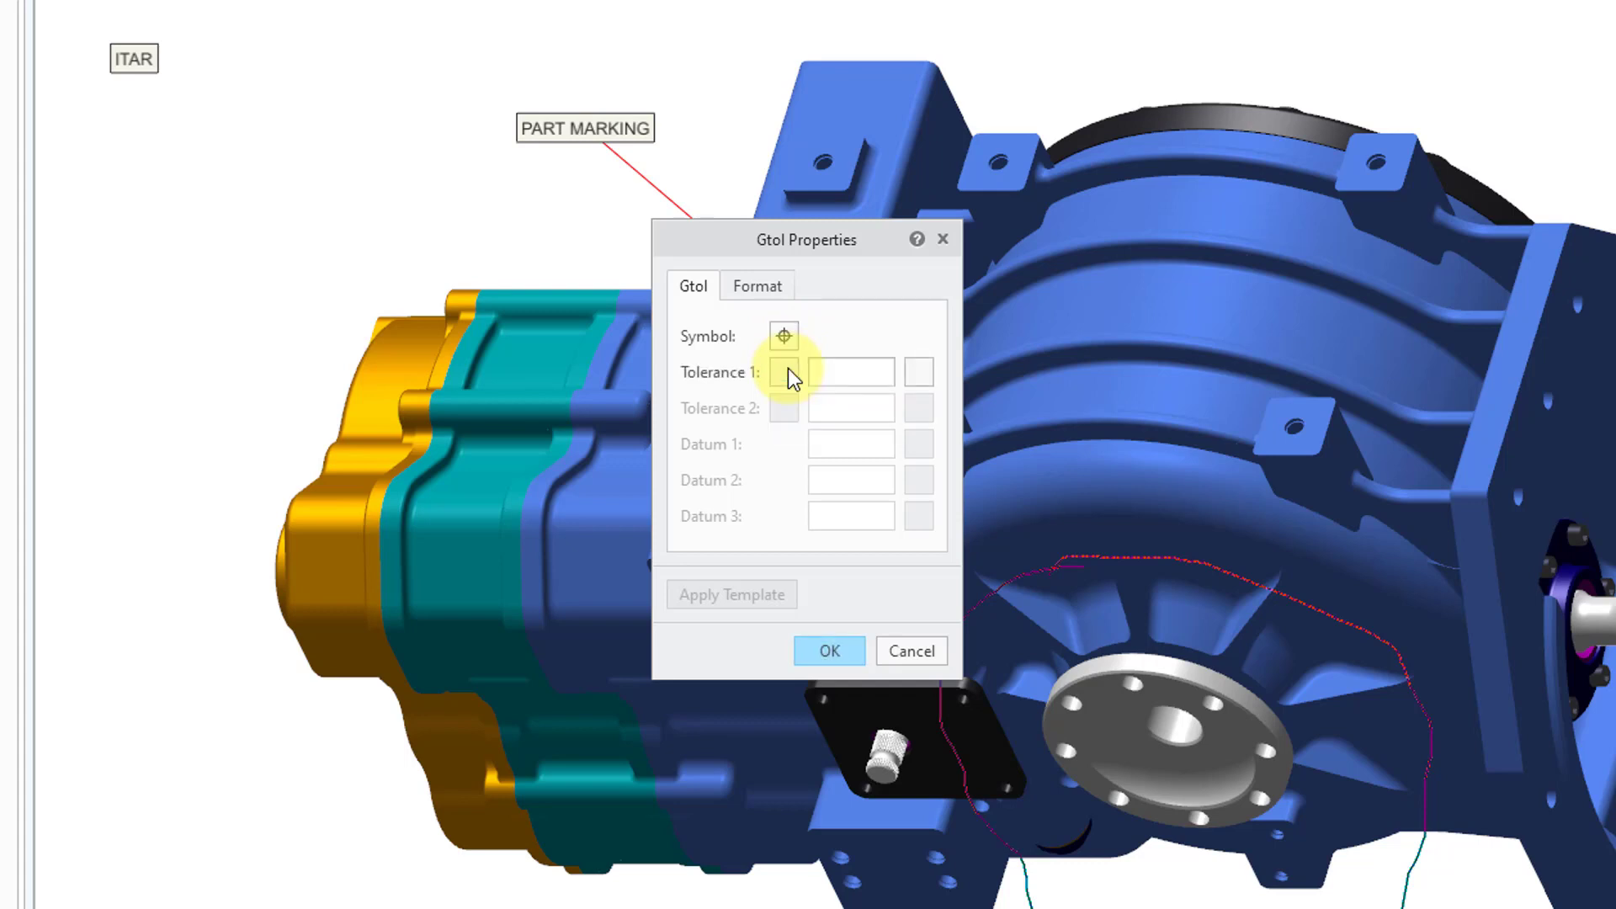
left_click(849, 375)
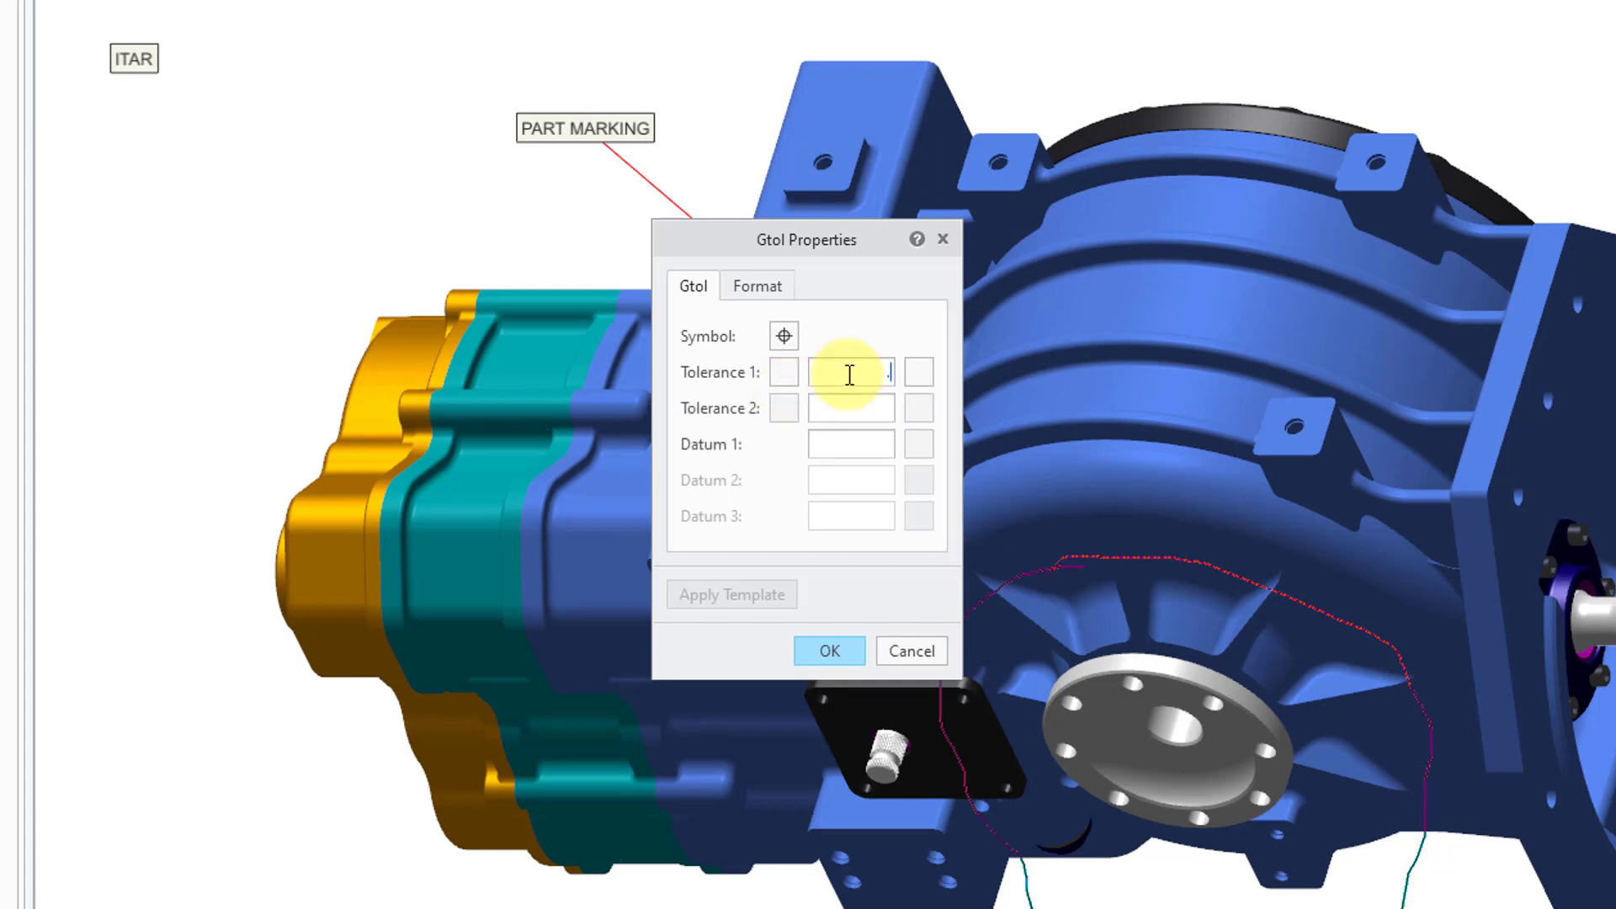
type(".005")
left_click(921, 373)
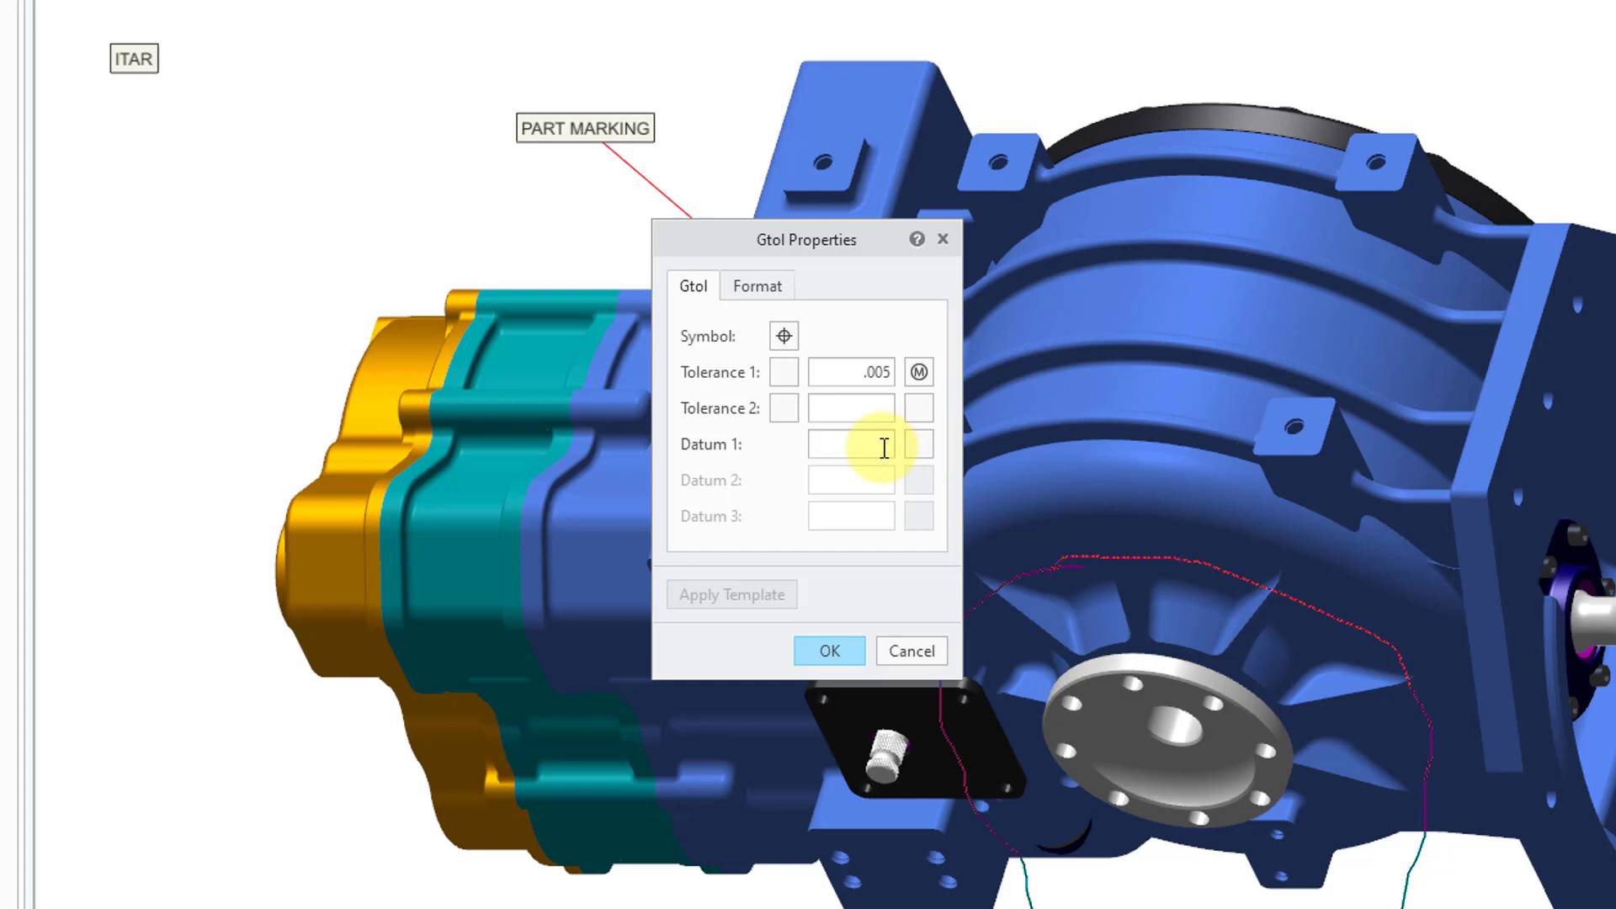
Enter datum references A, B and C, then review the tolerance's font settings.
left_click(885, 447)
type("A")
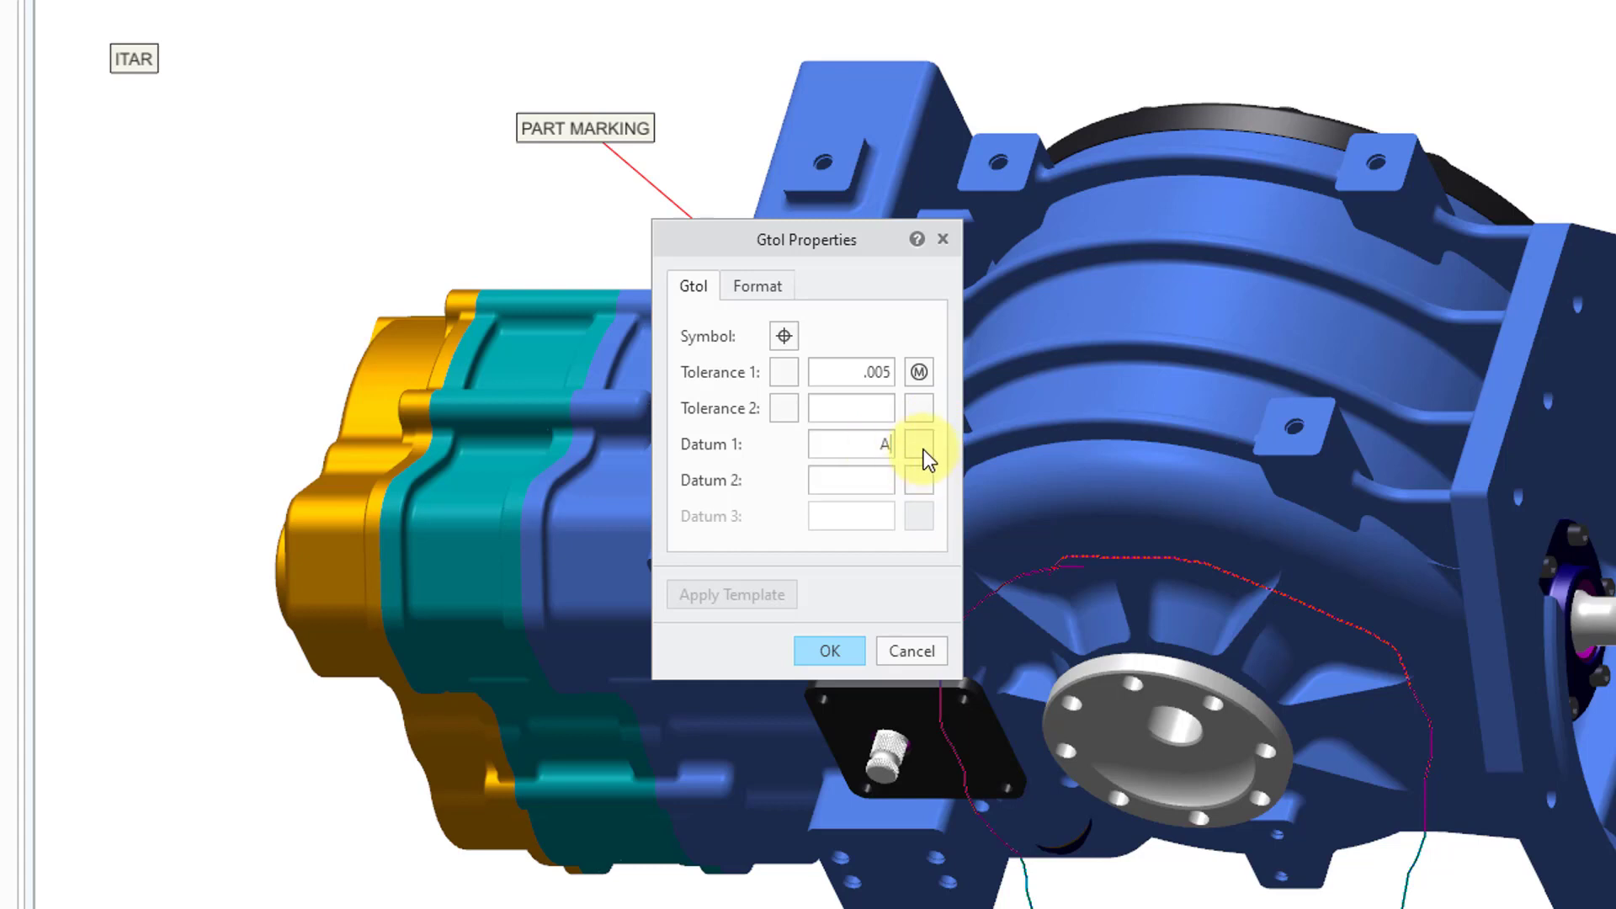
left_click(921, 446)
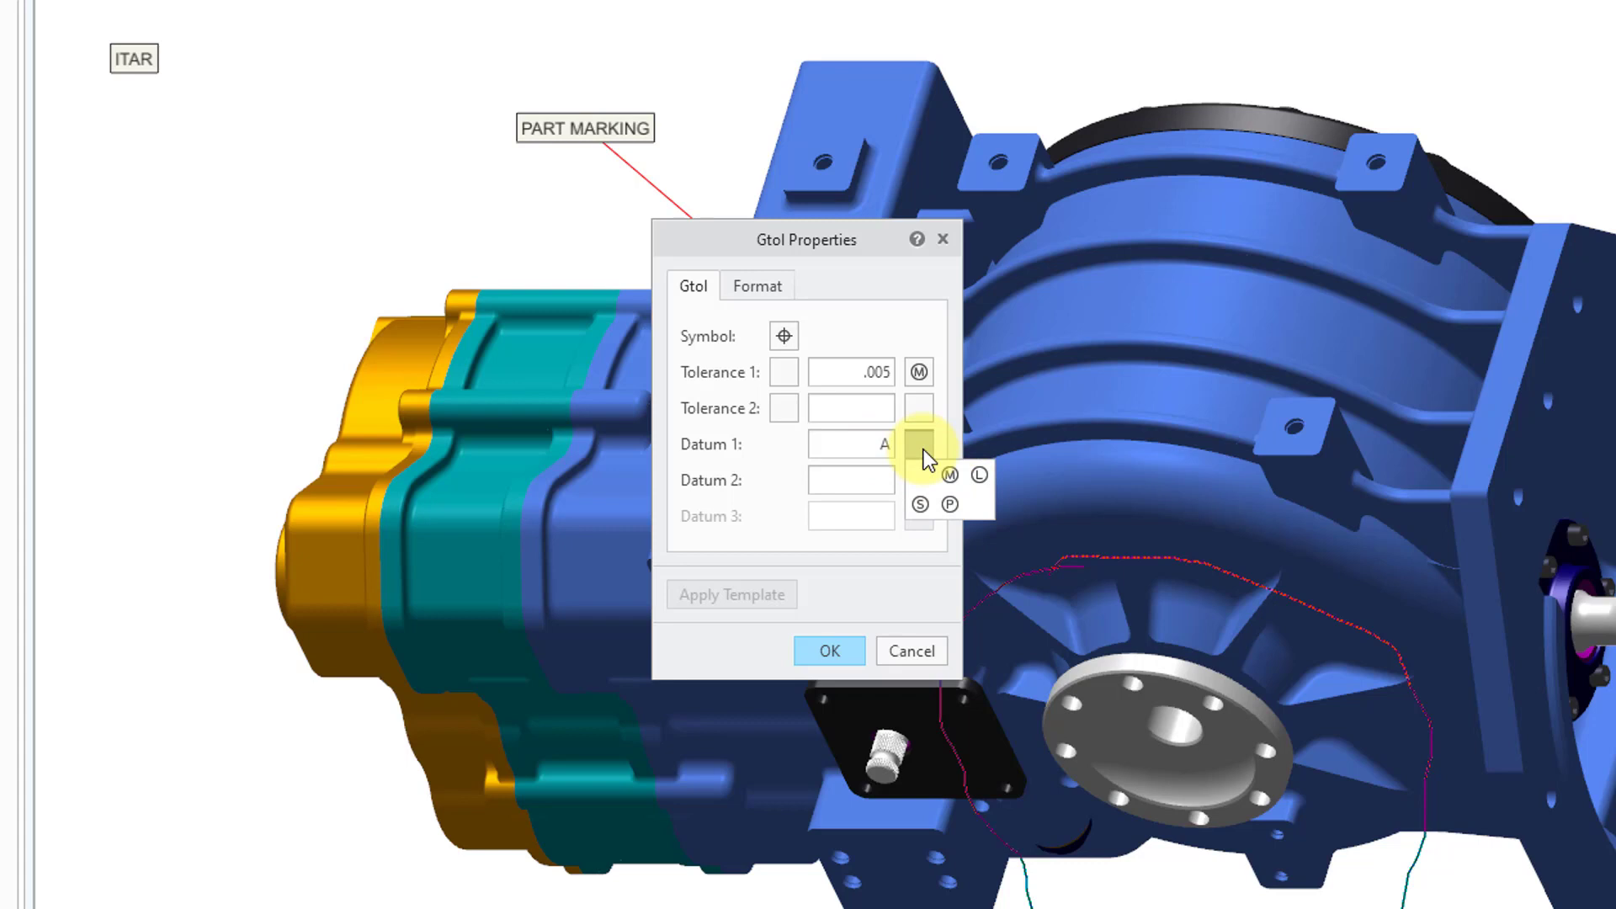
left_click(876, 482)
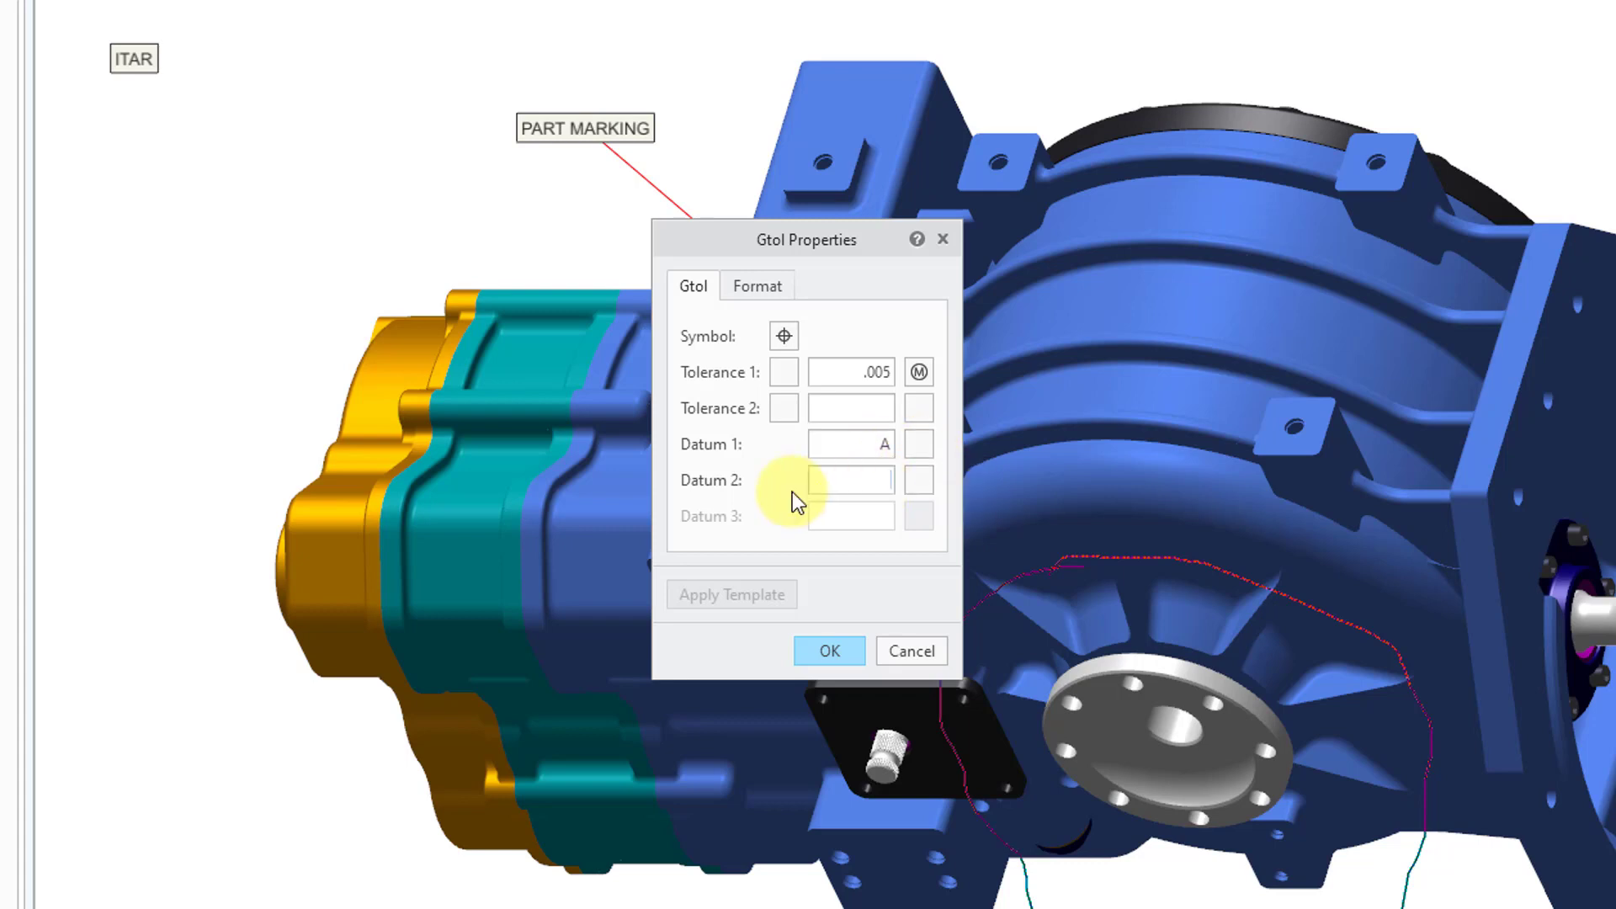
type("B")
left_click(884, 522)
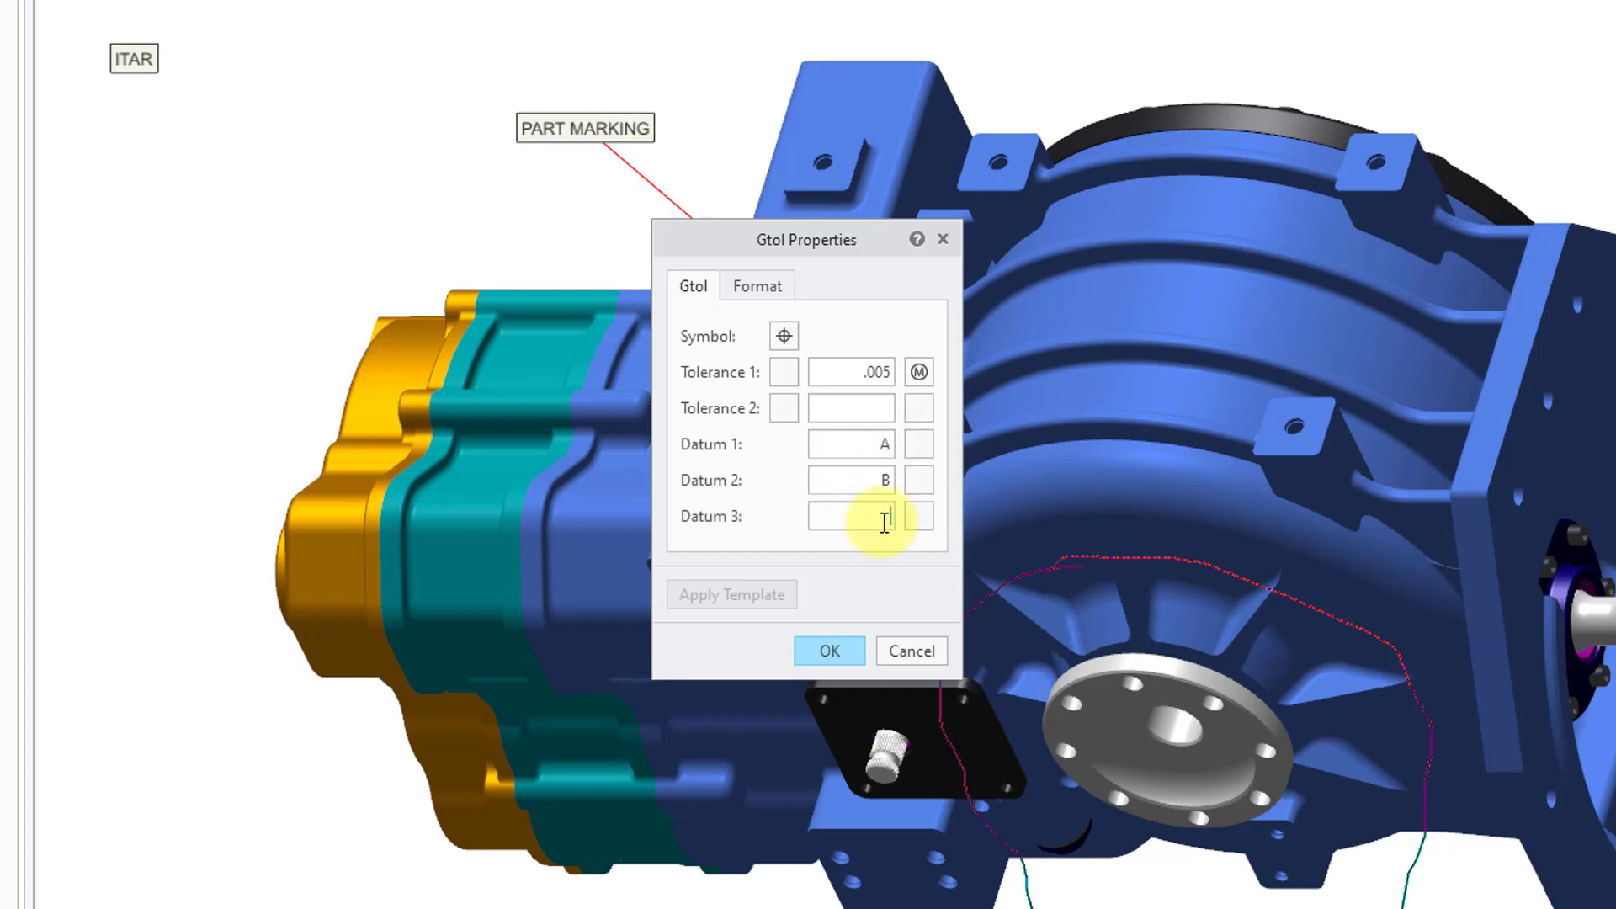
type("C")
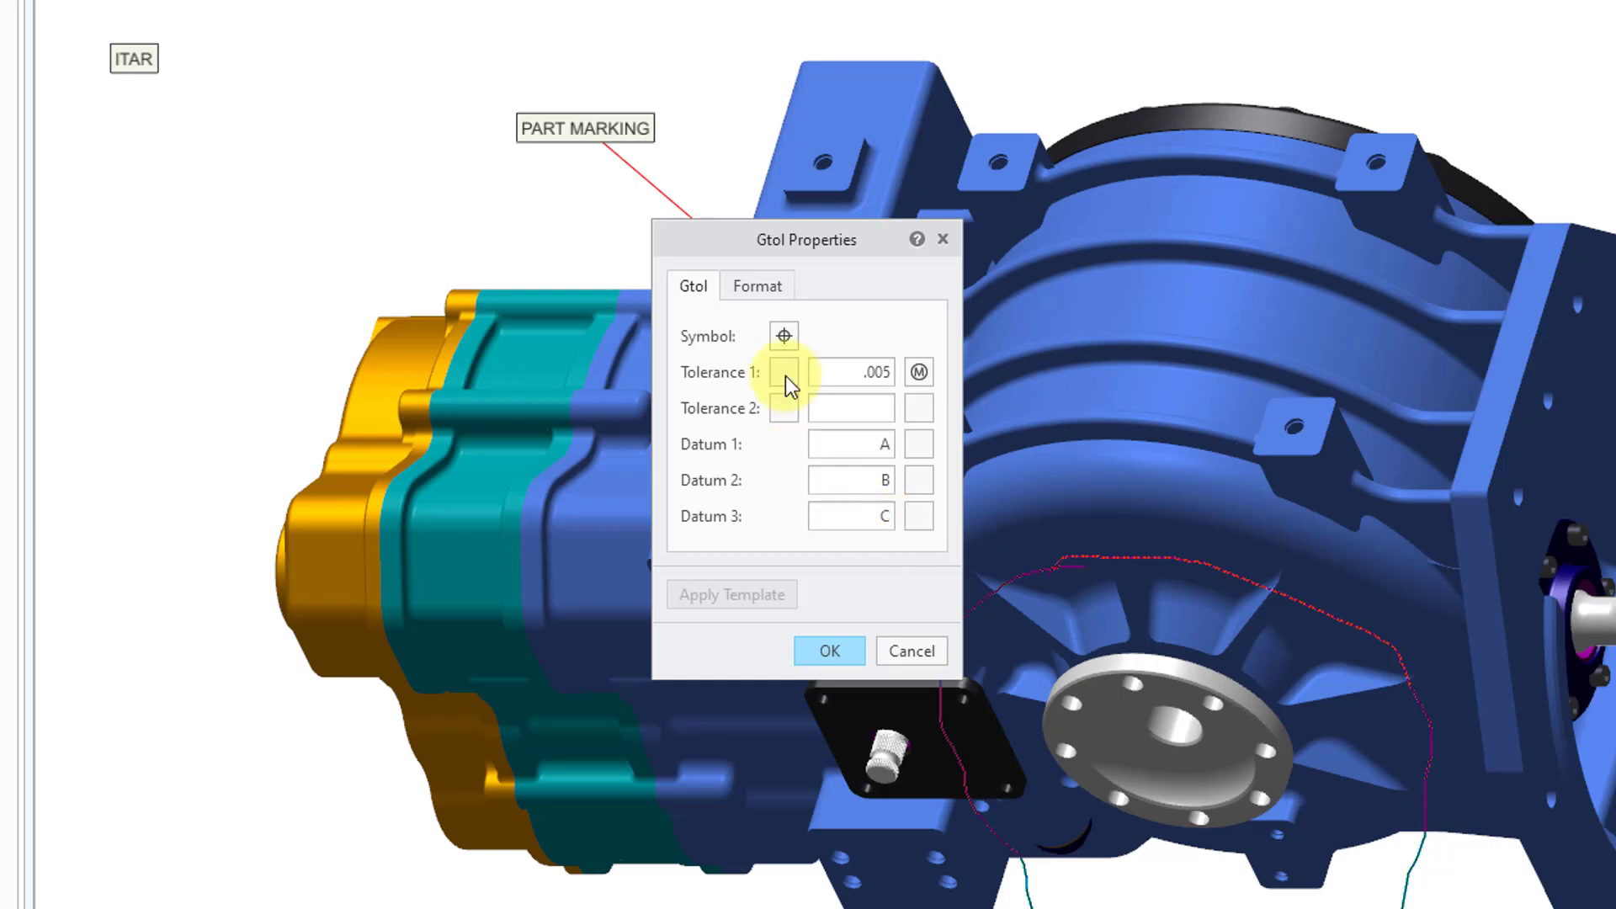
left_click(763, 284)
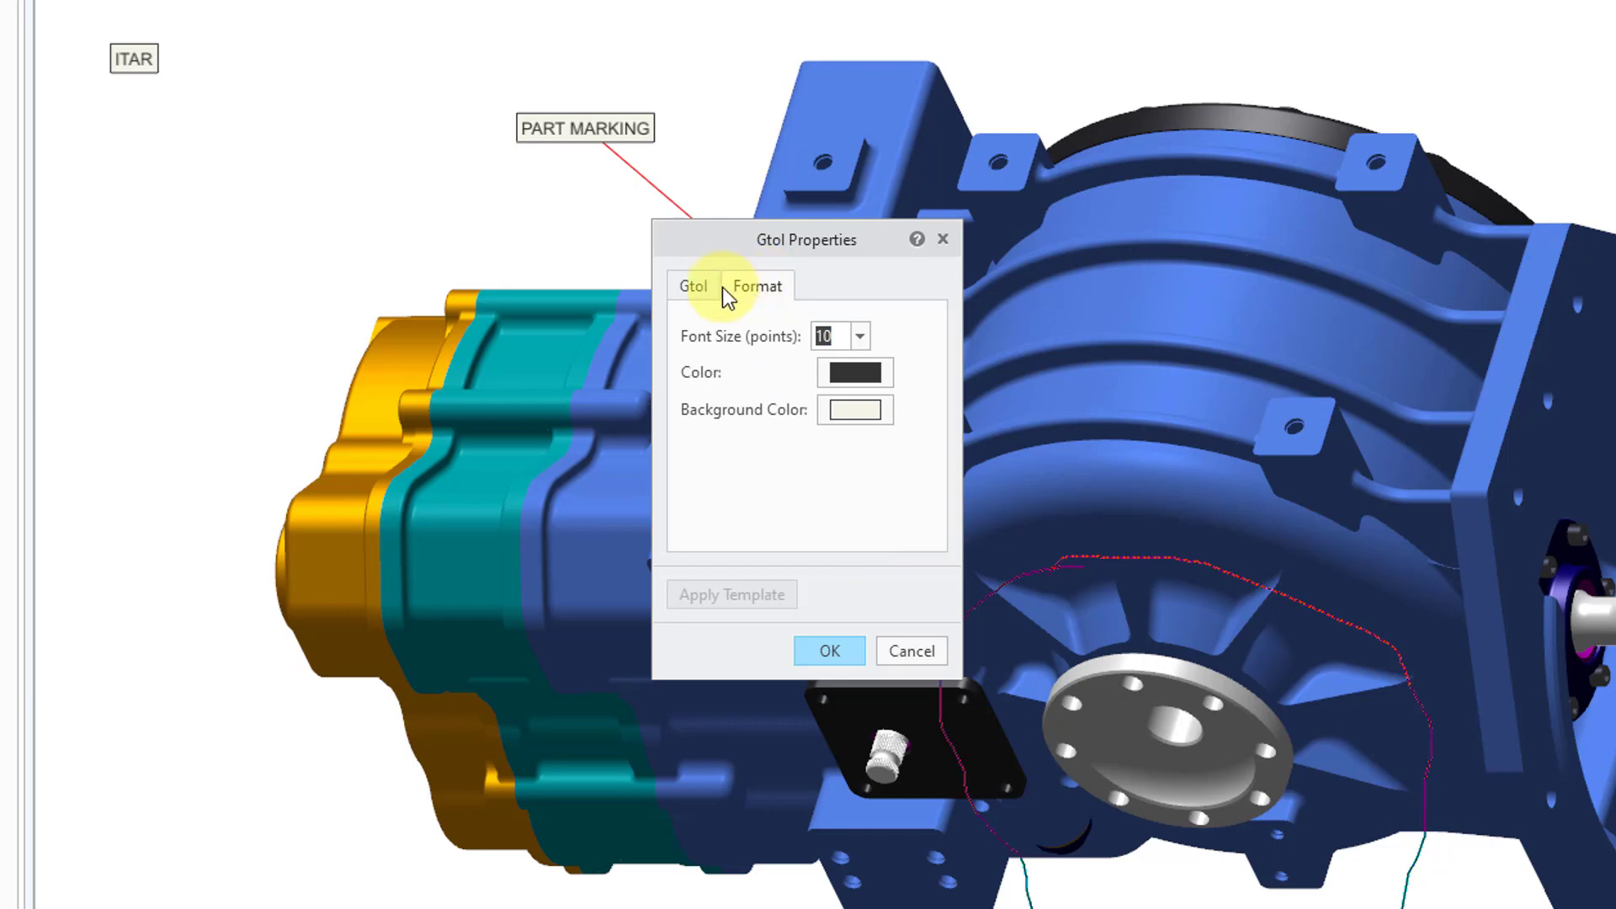
left_click(695, 290)
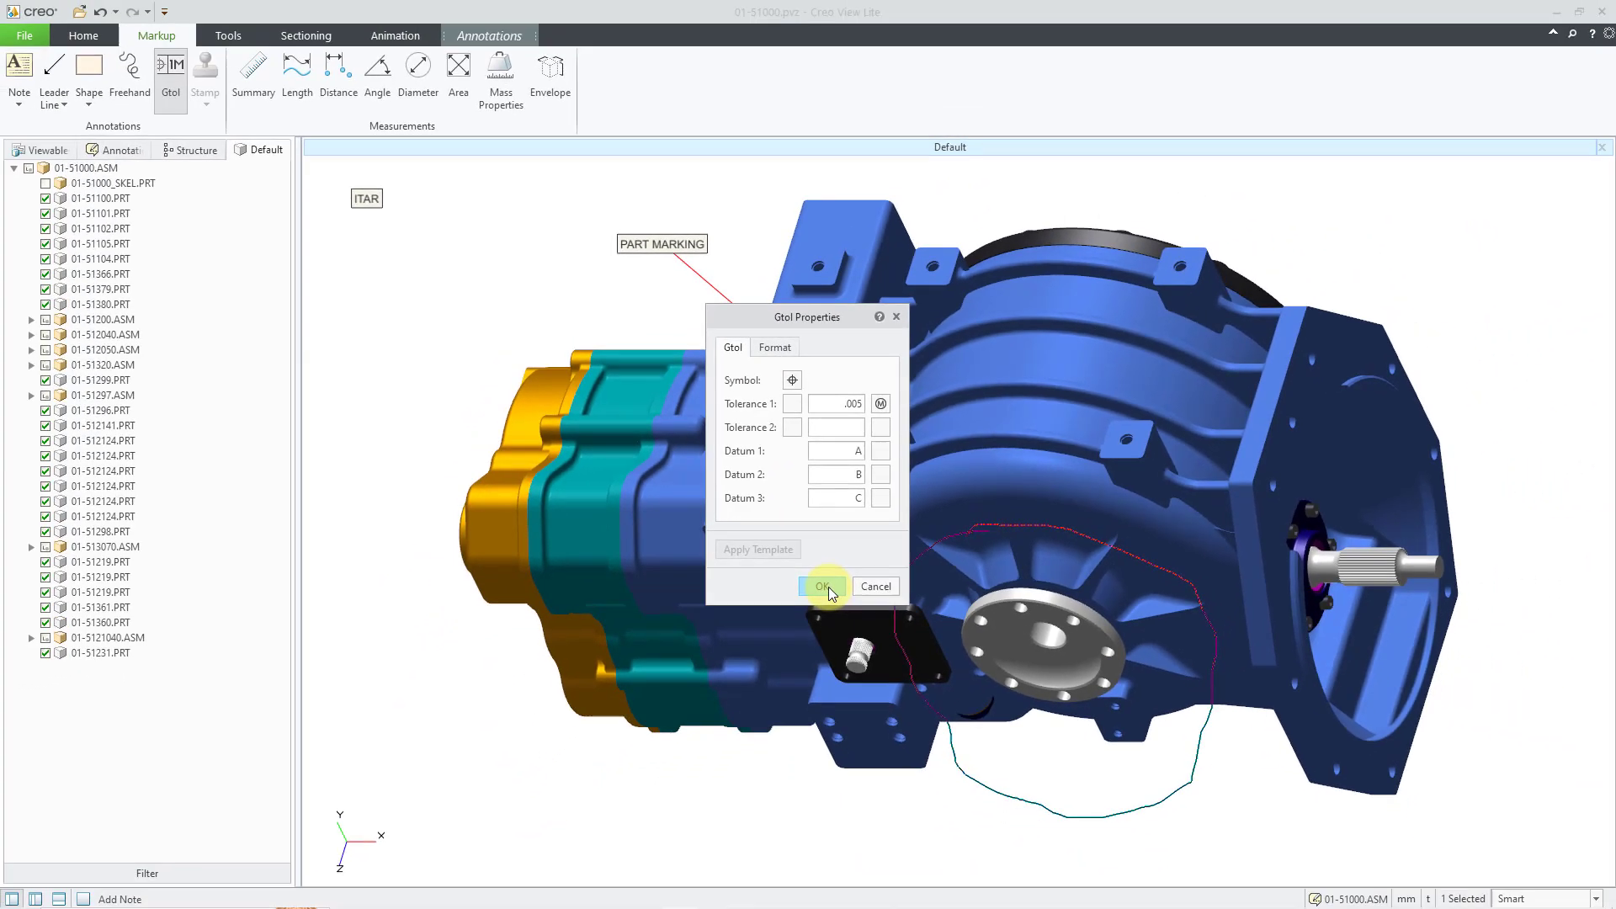
Place the .005 position tolerance frame in the upper right of the view.
left_click(828, 588)
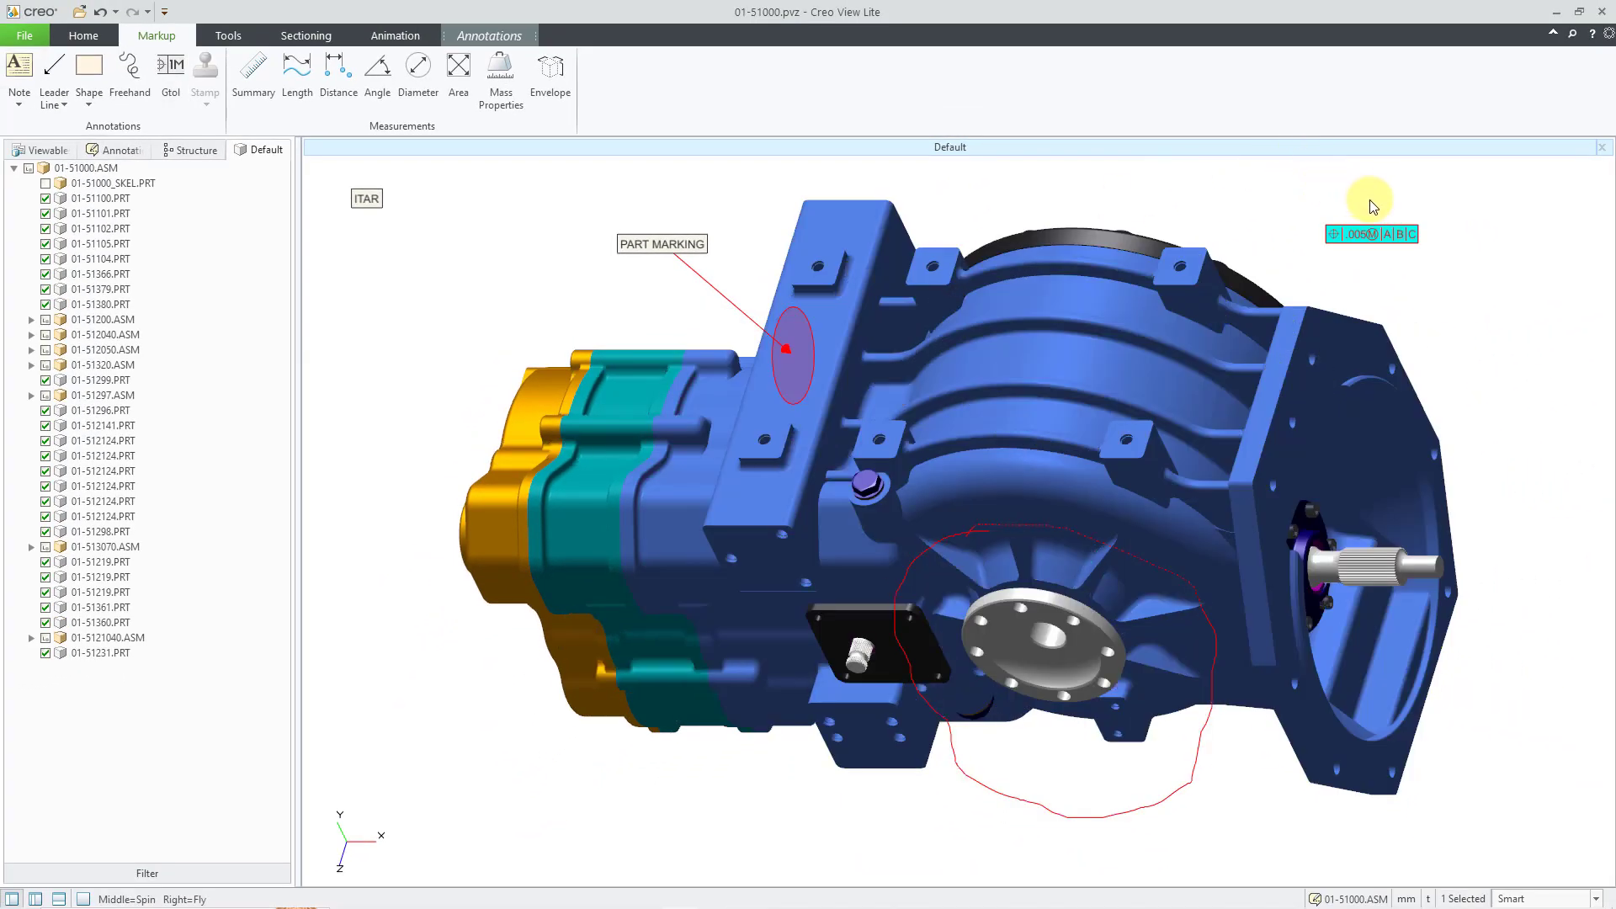
left_click(1370, 199)
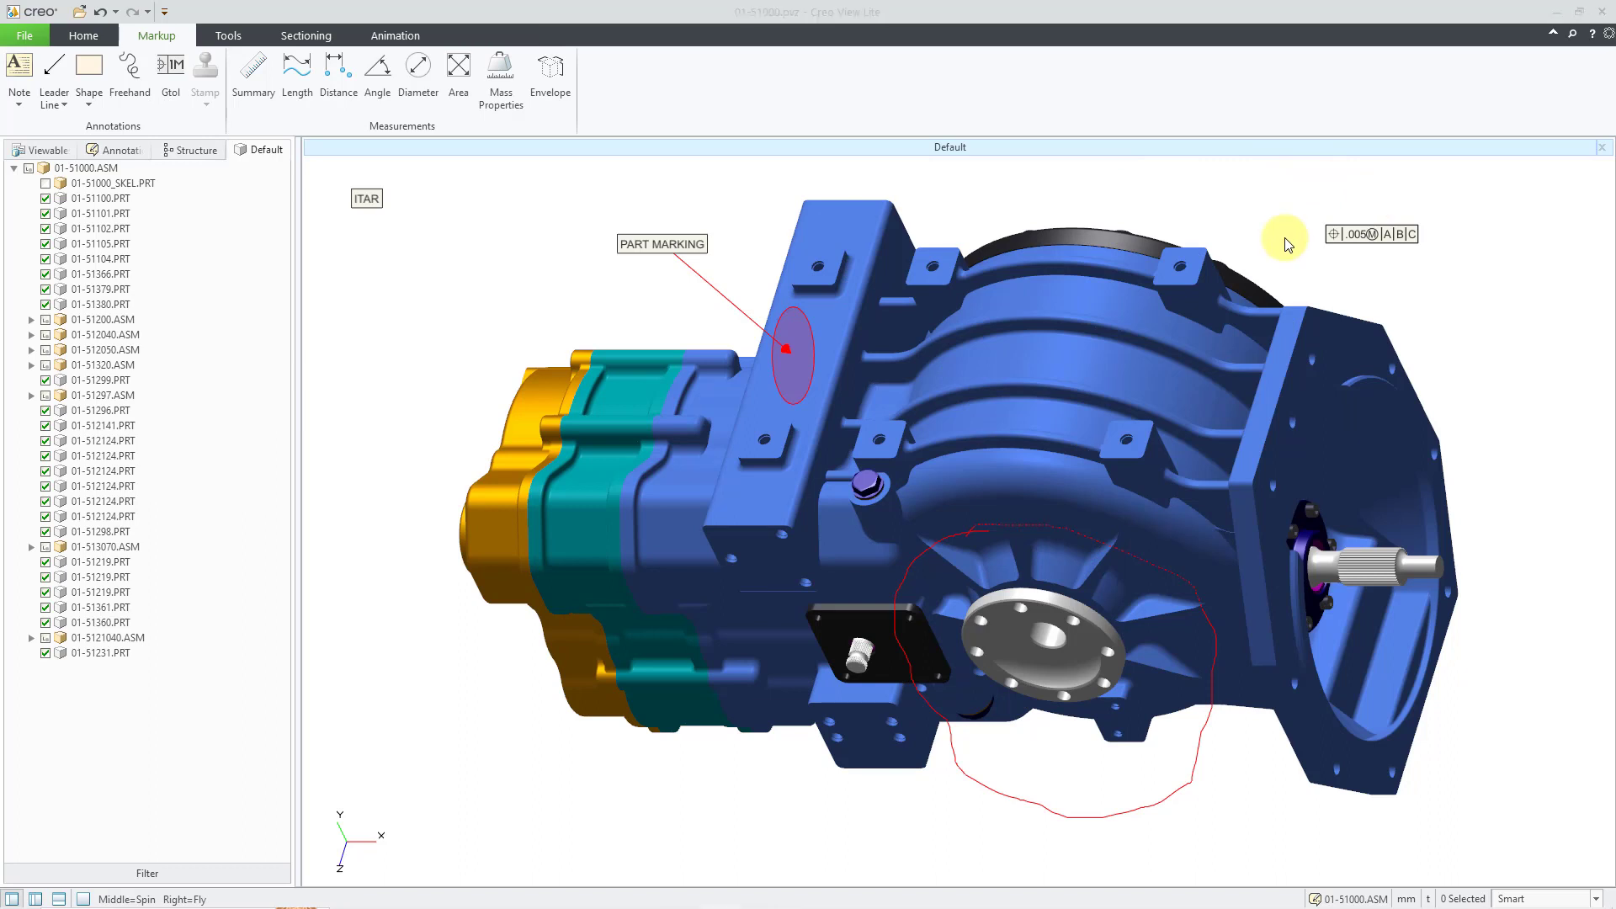
left_click(61, 108)
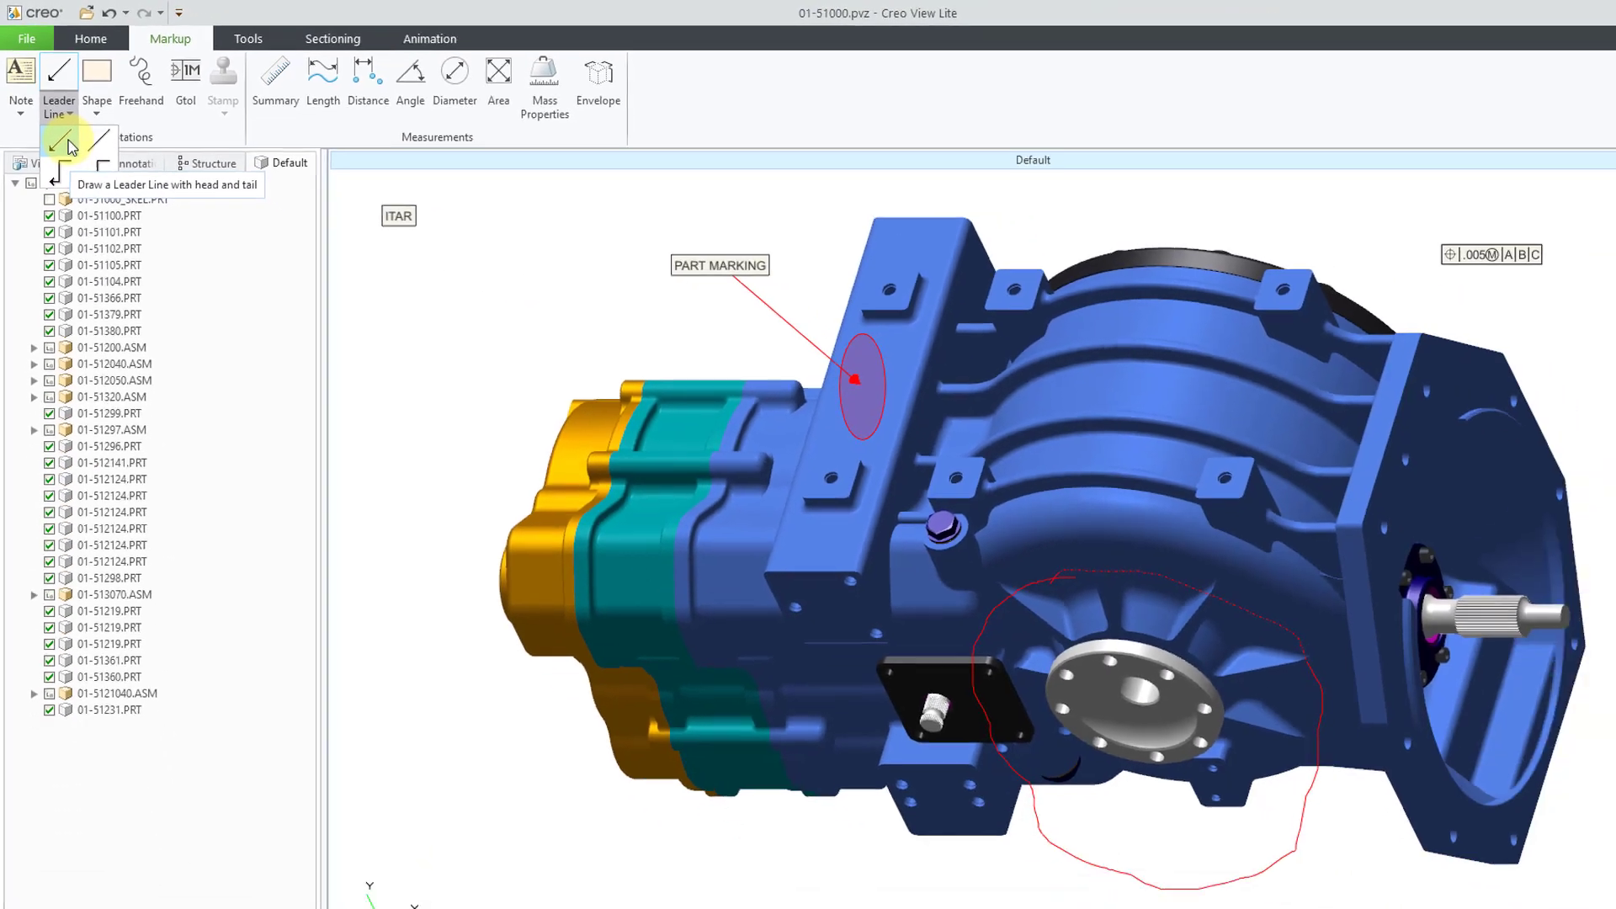
Draw a head-and-tail leader line from the right-hand flange to the tolerance frame.
left_click(103, 214)
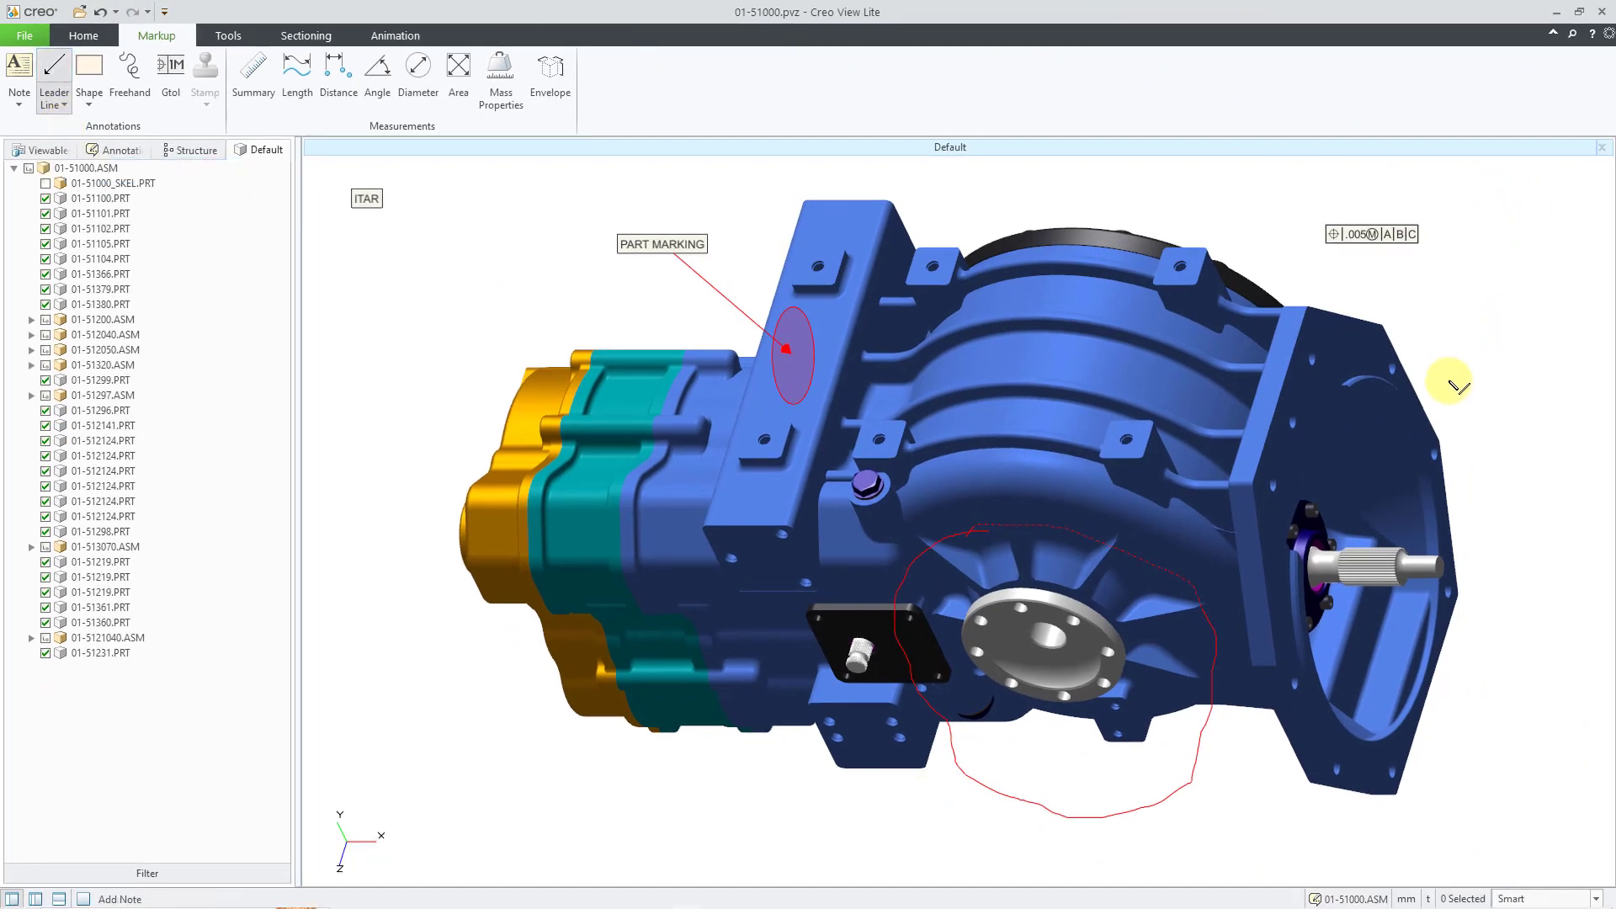
left_click(1292, 423)
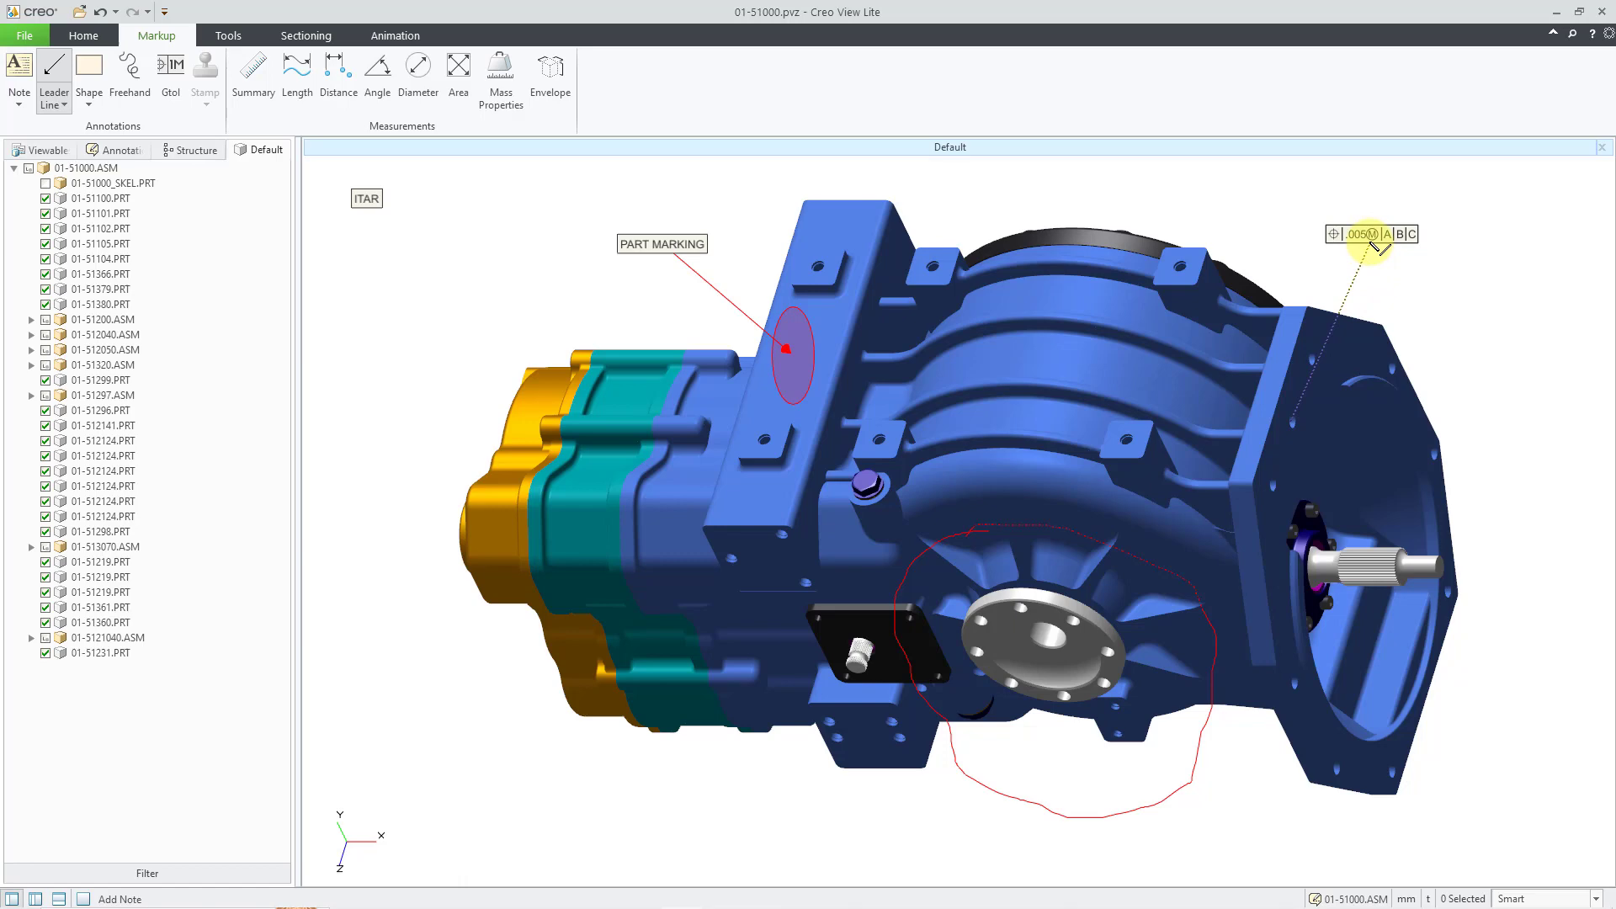
left_click(1370, 243)
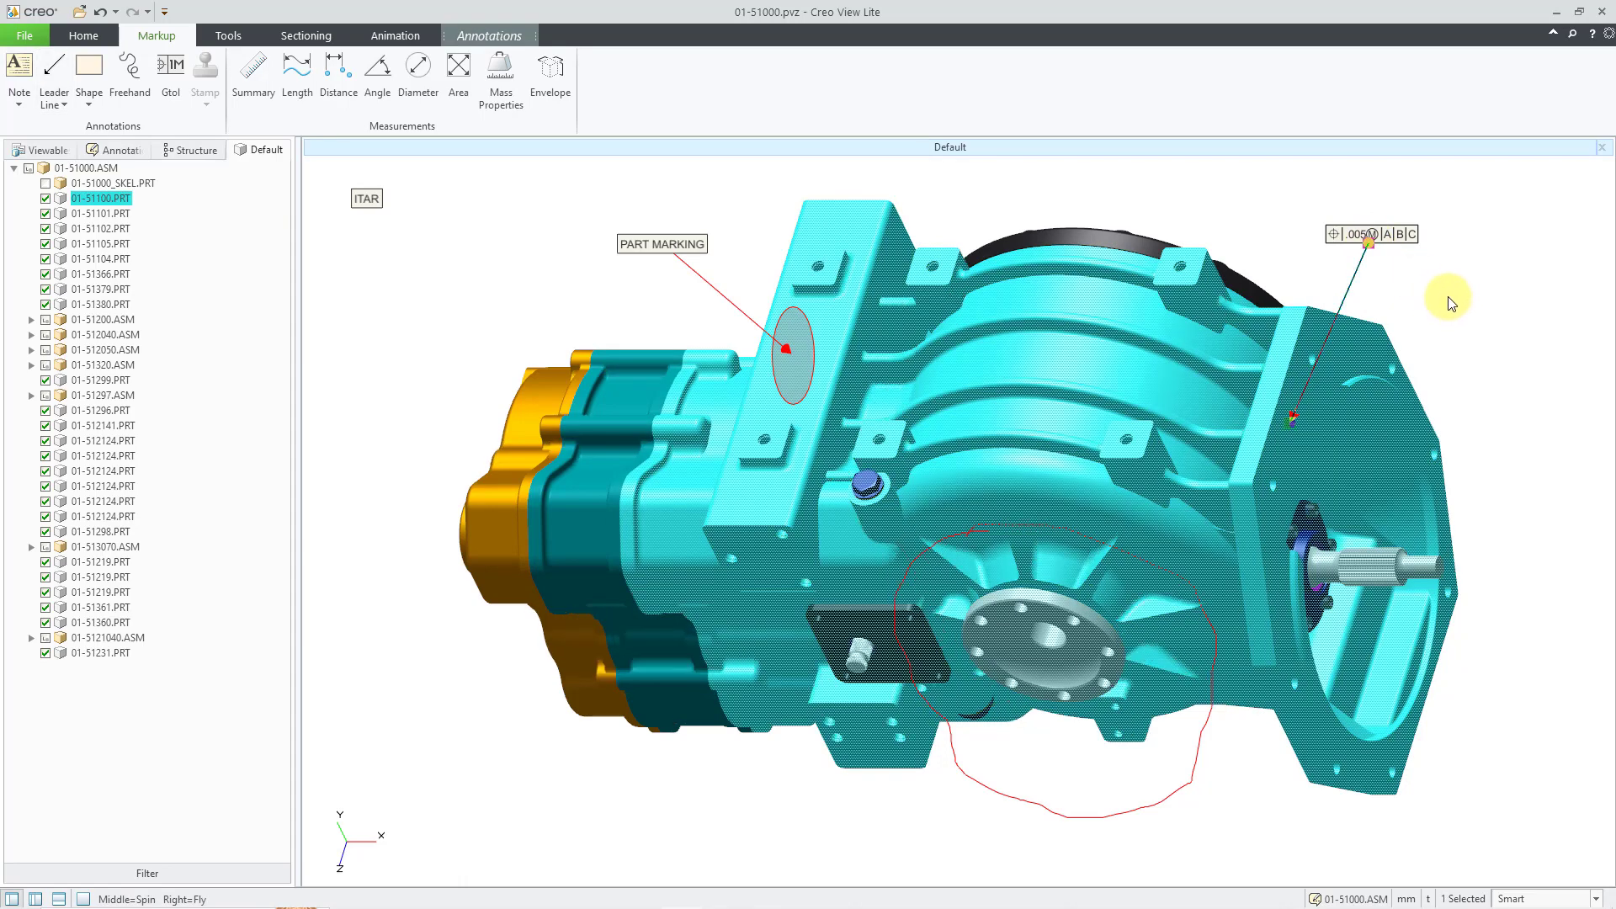
left_click(1449, 303)
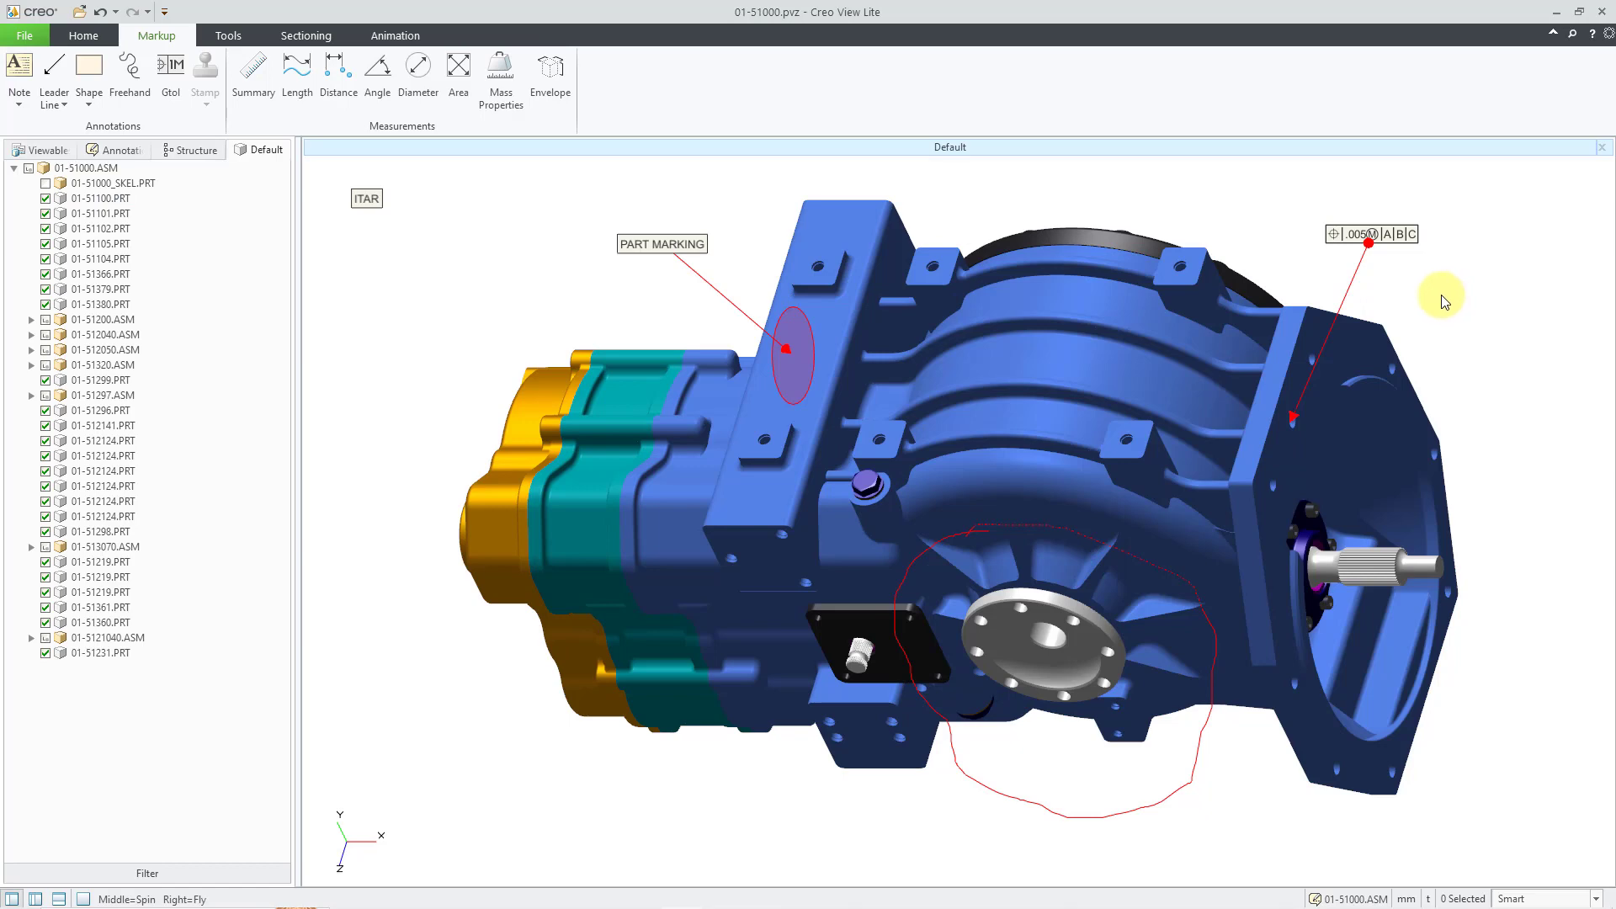
Change the tolerance leader line to black with a plain line tail.
double_click(1357, 286)
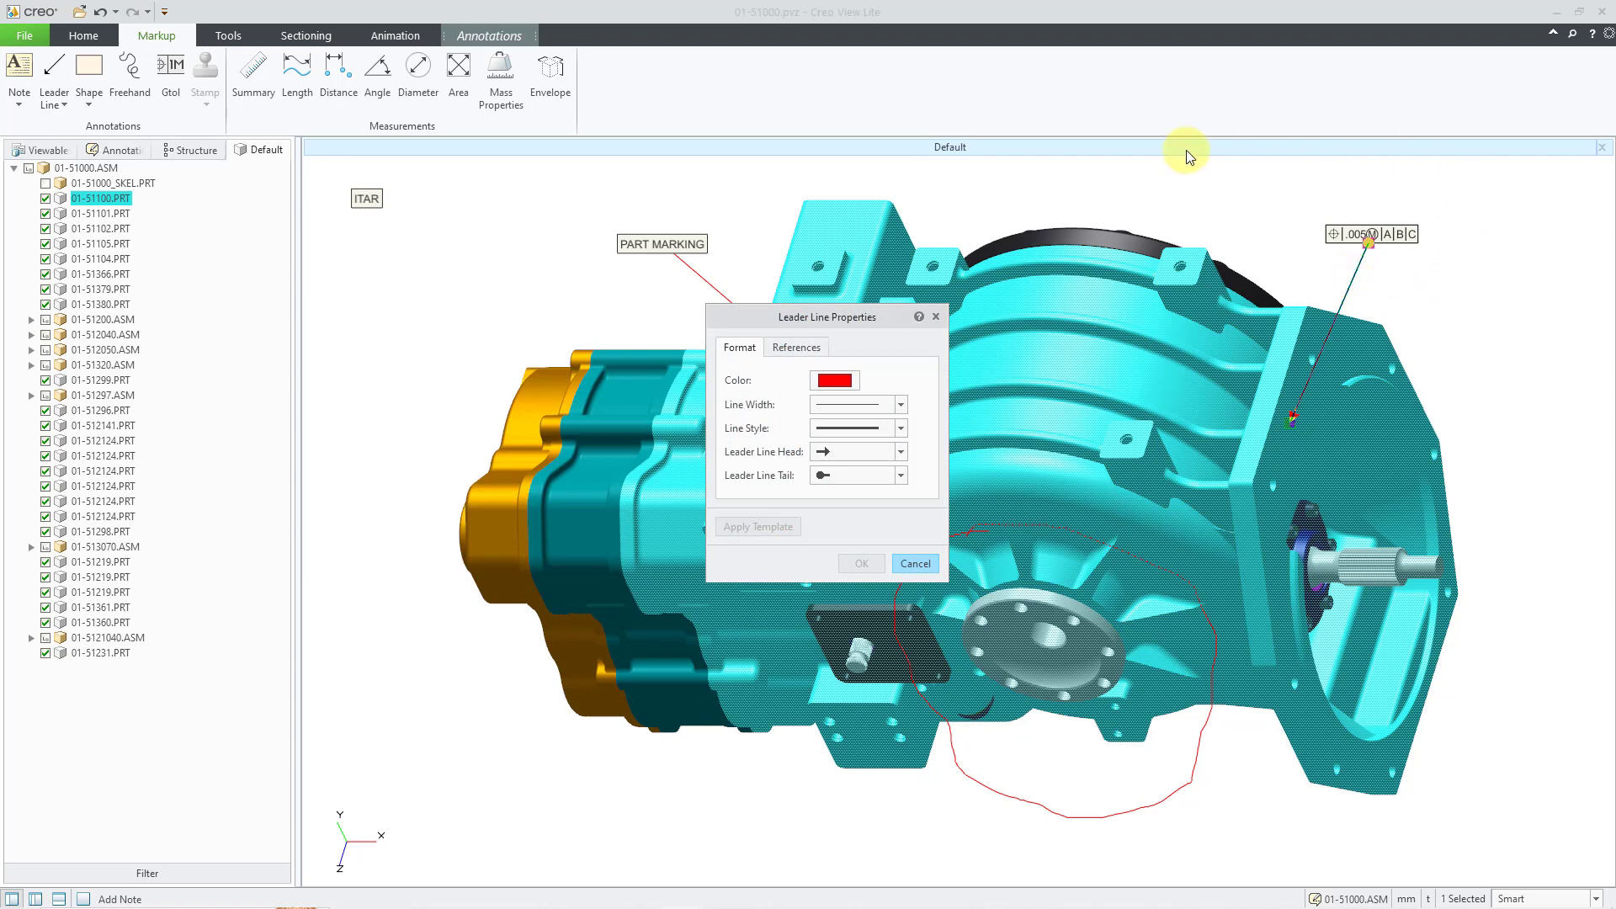
left_click(849, 380)
left_click(647, 399)
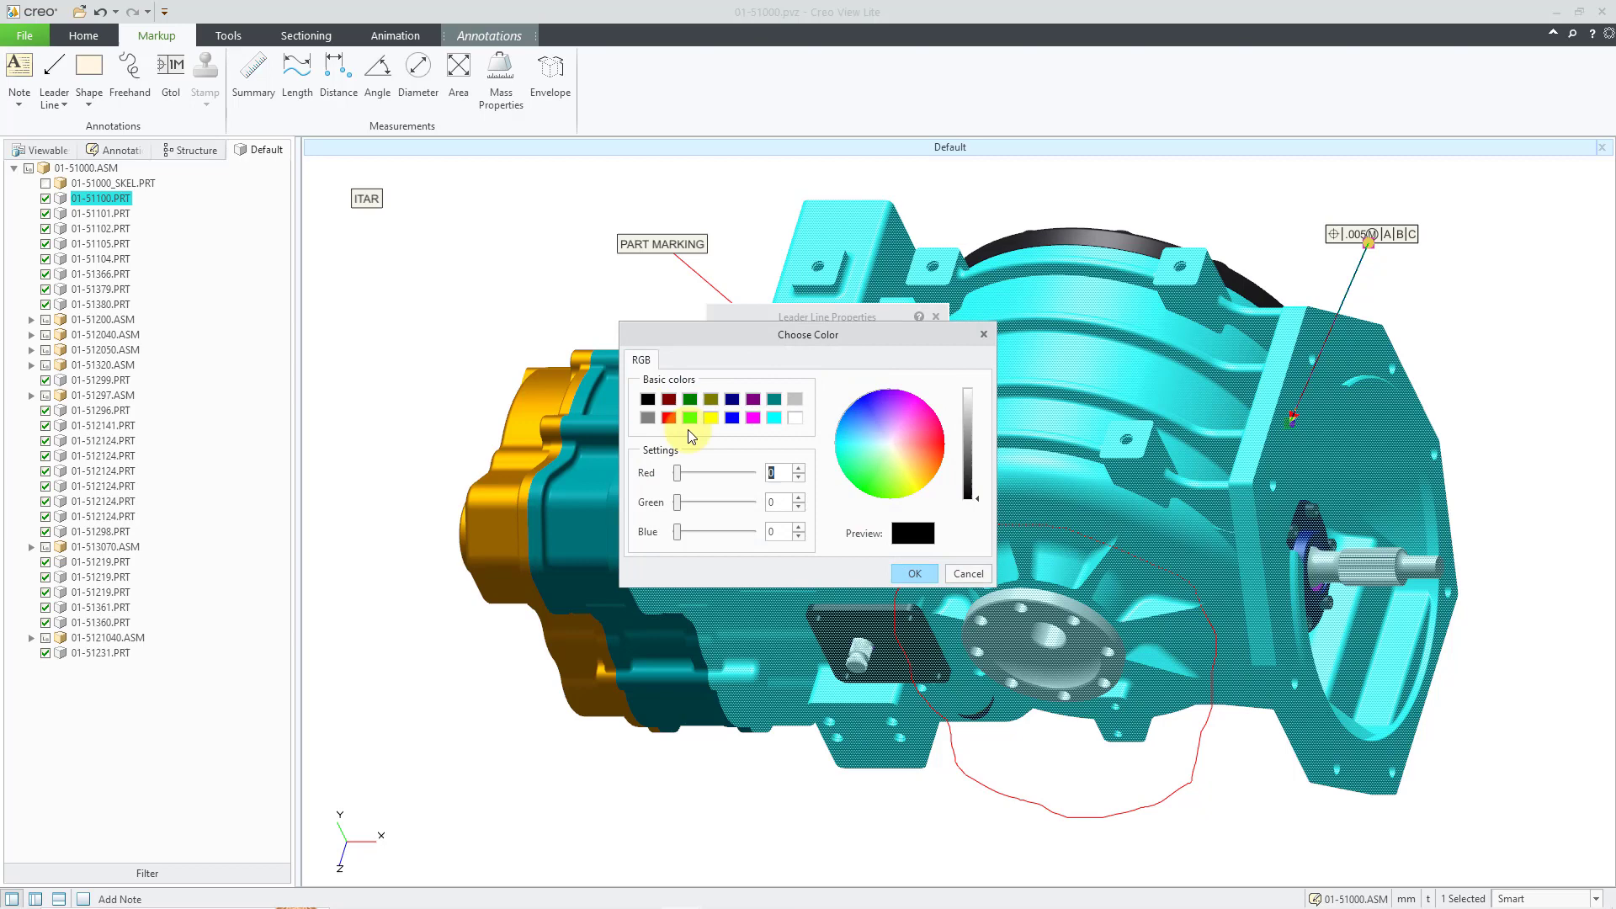
left_click(908, 572)
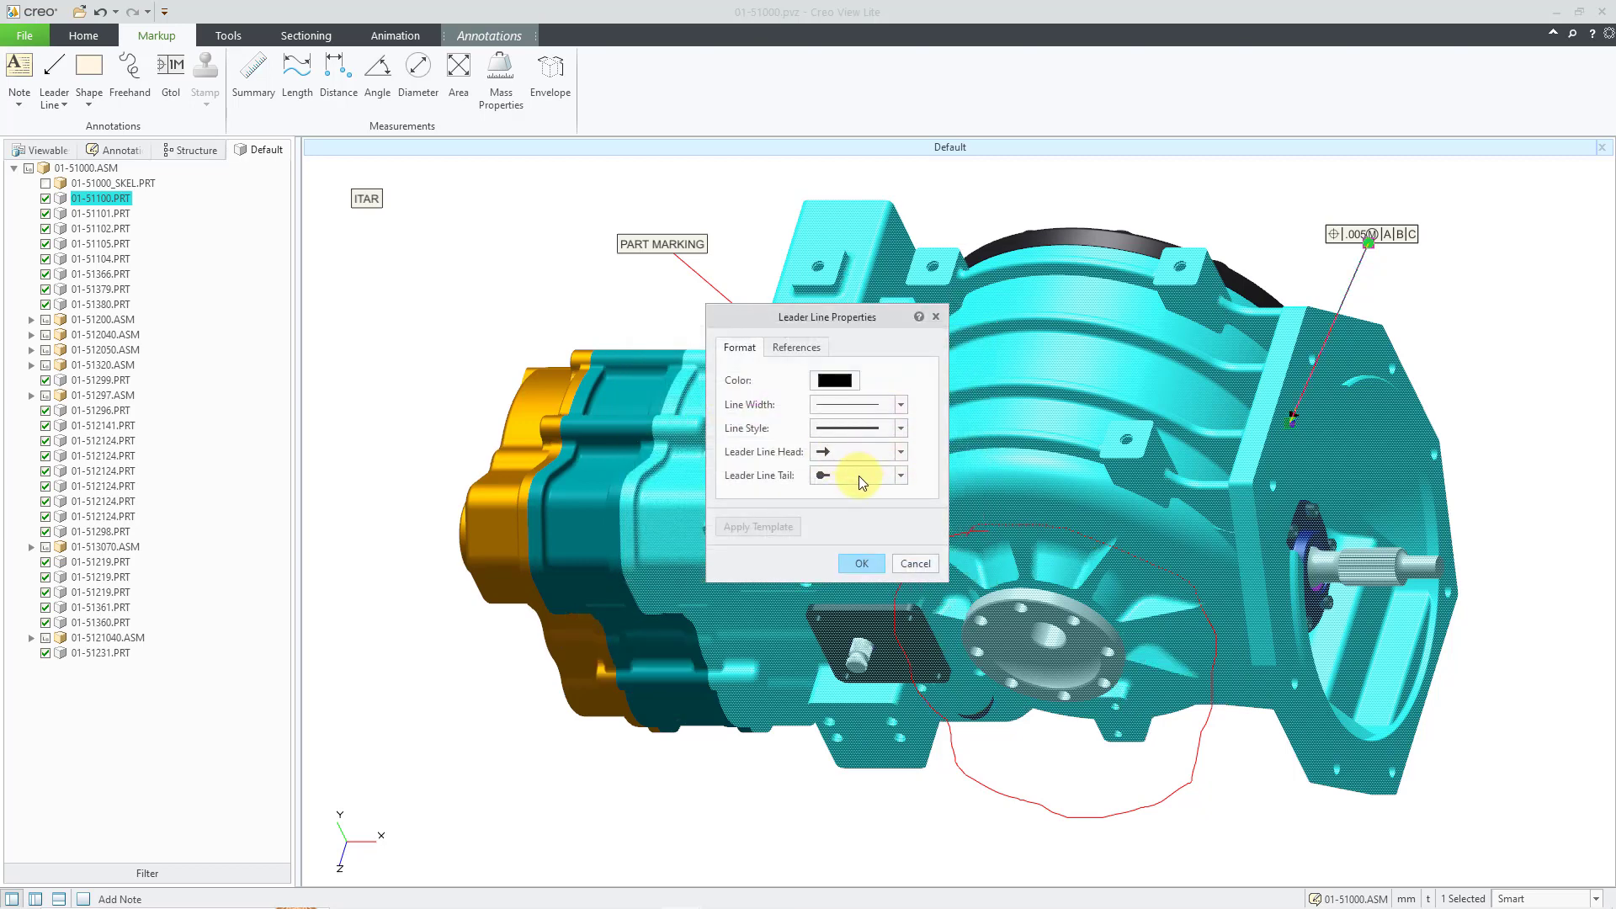
left_click(858, 477)
left_click(859, 494)
left_click(874, 567)
left_click(1221, 192)
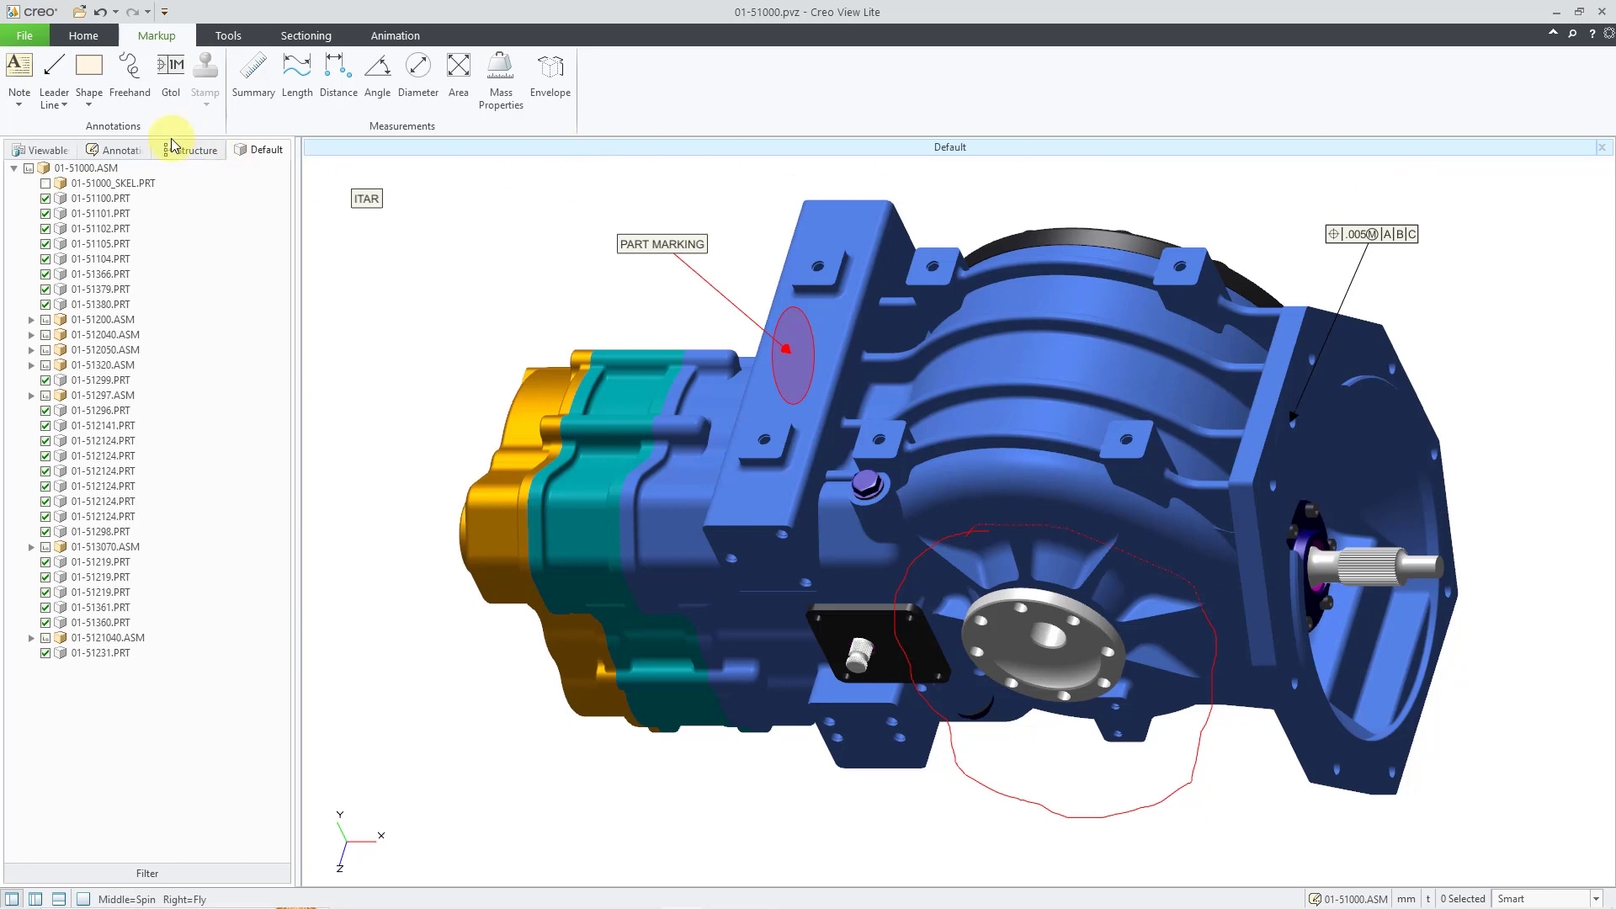
Set the default annotation leader tail style to a plain line in the program options.
left_click(25, 38)
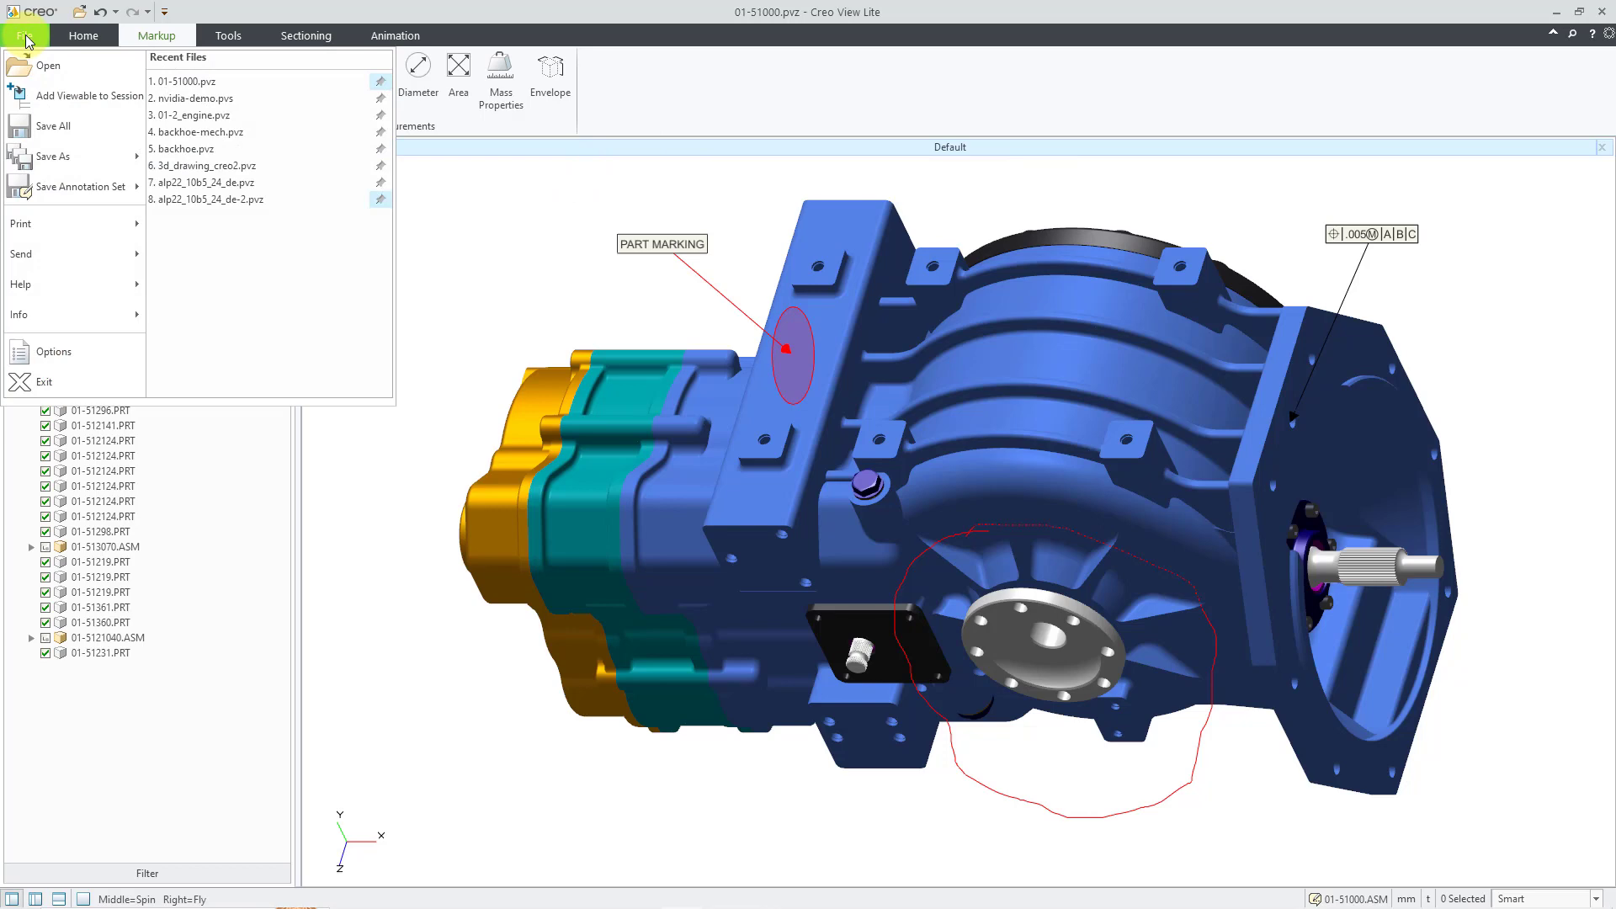
left_click(68, 349)
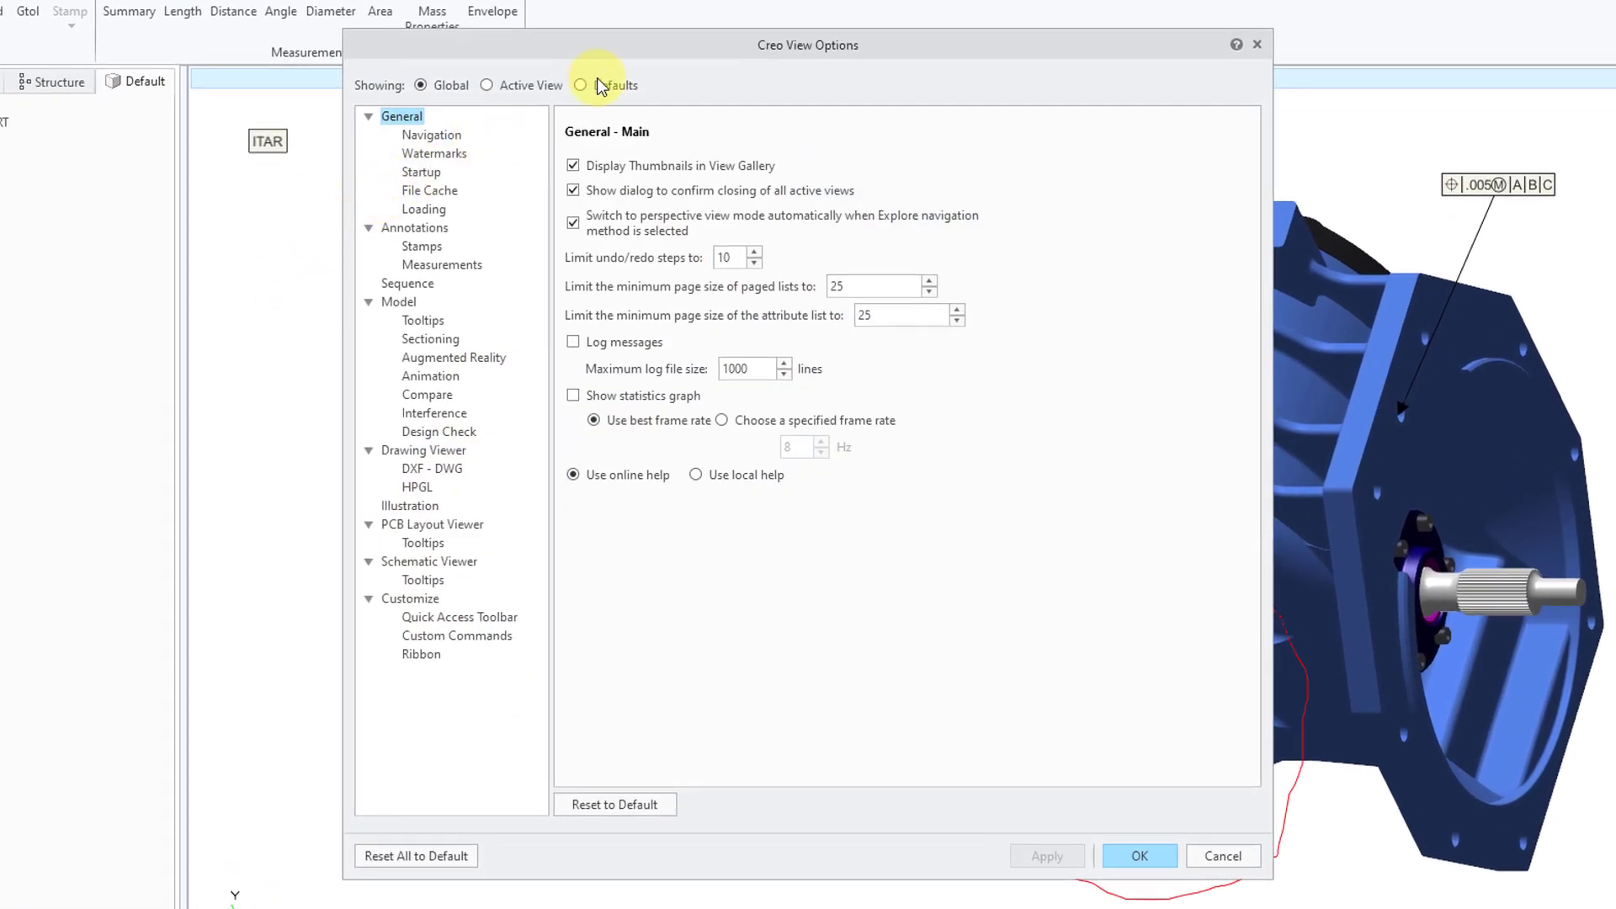
left_click(581, 85)
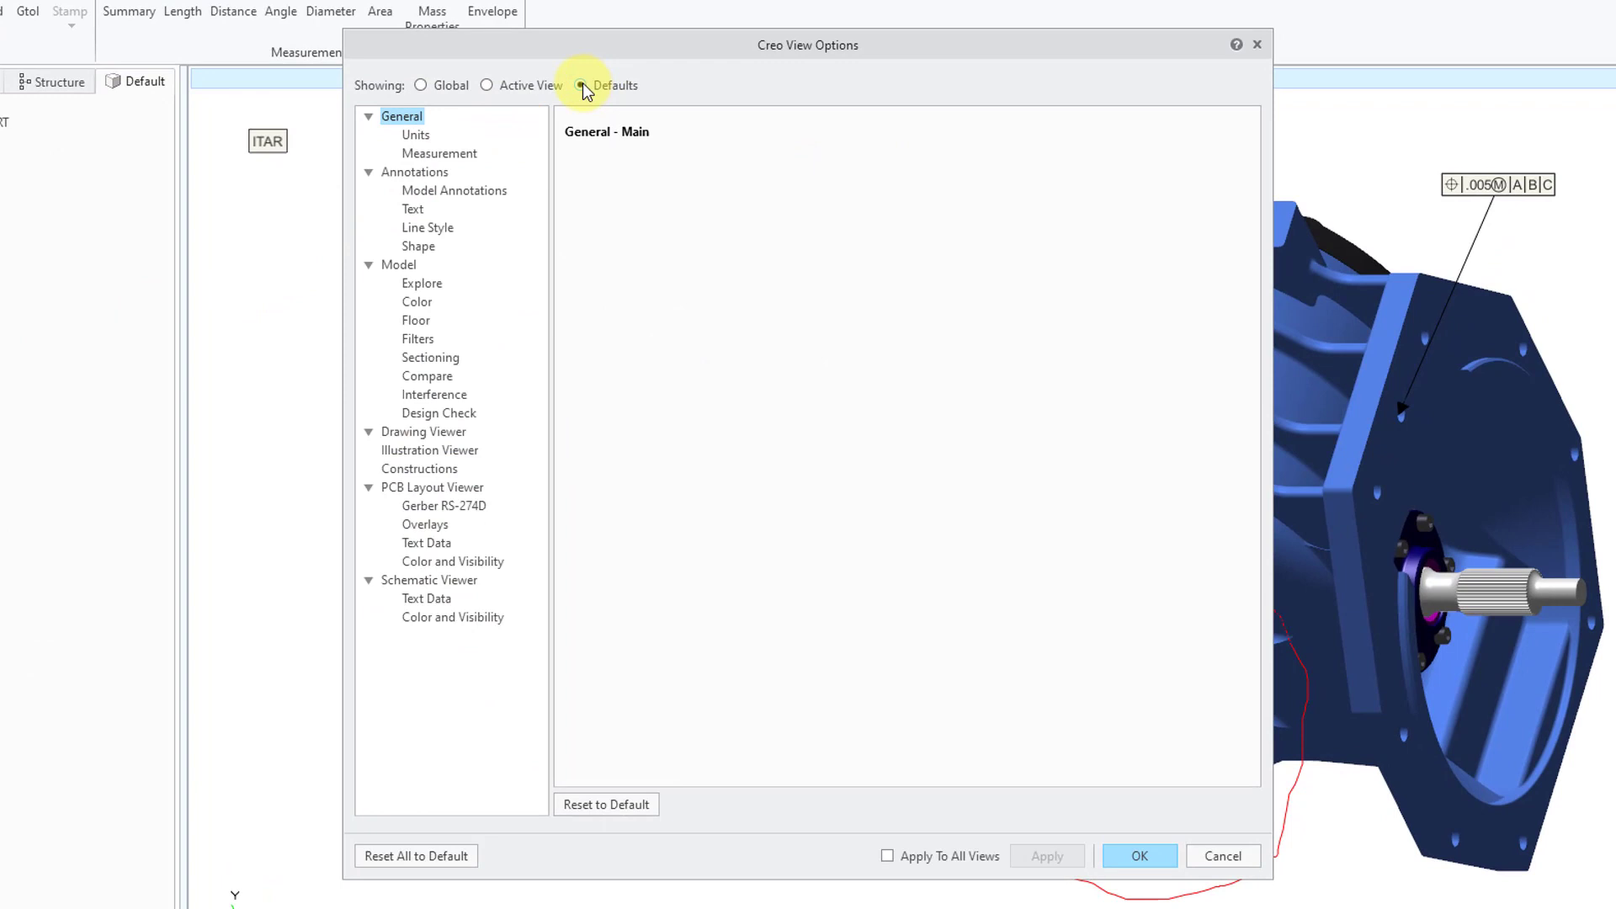
left_click(431, 190)
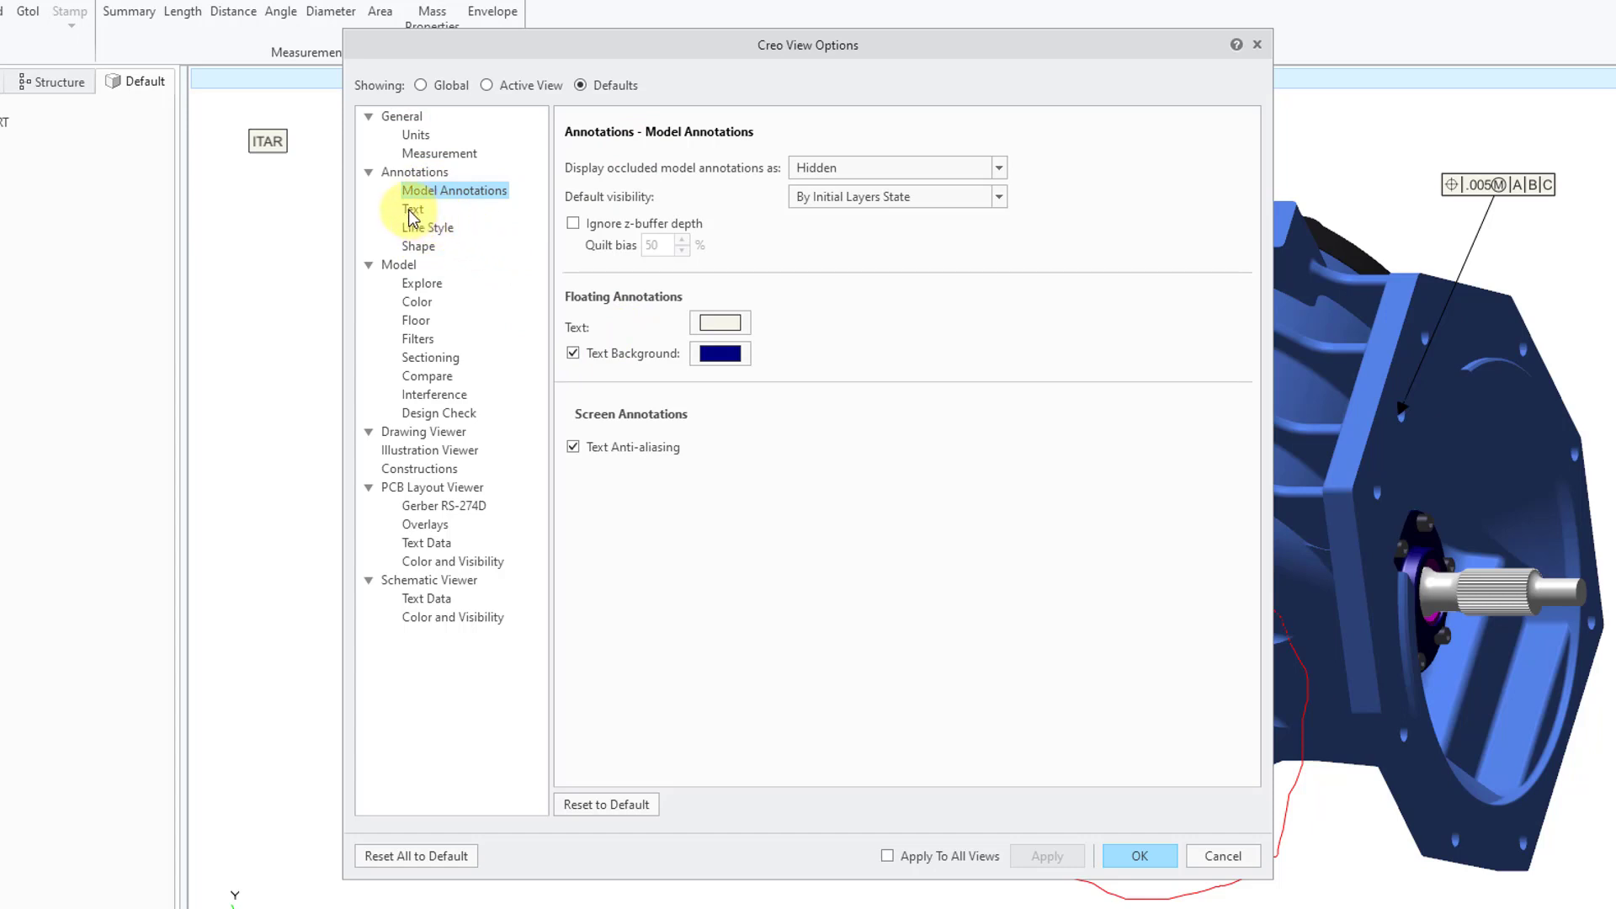
left_click(409, 211)
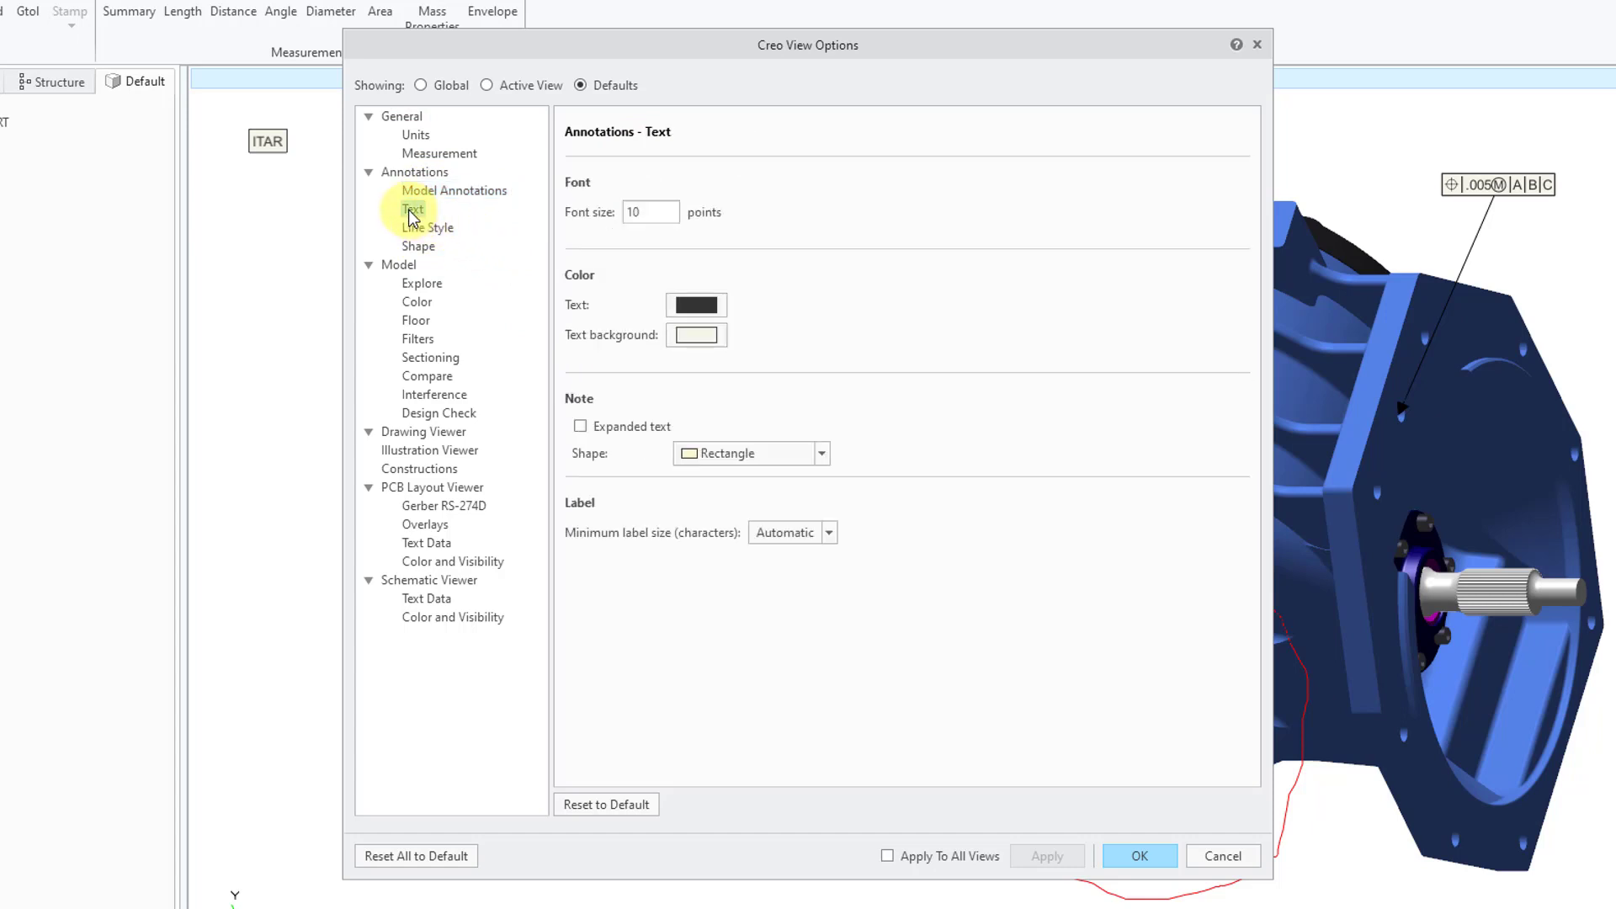
left_click(420, 232)
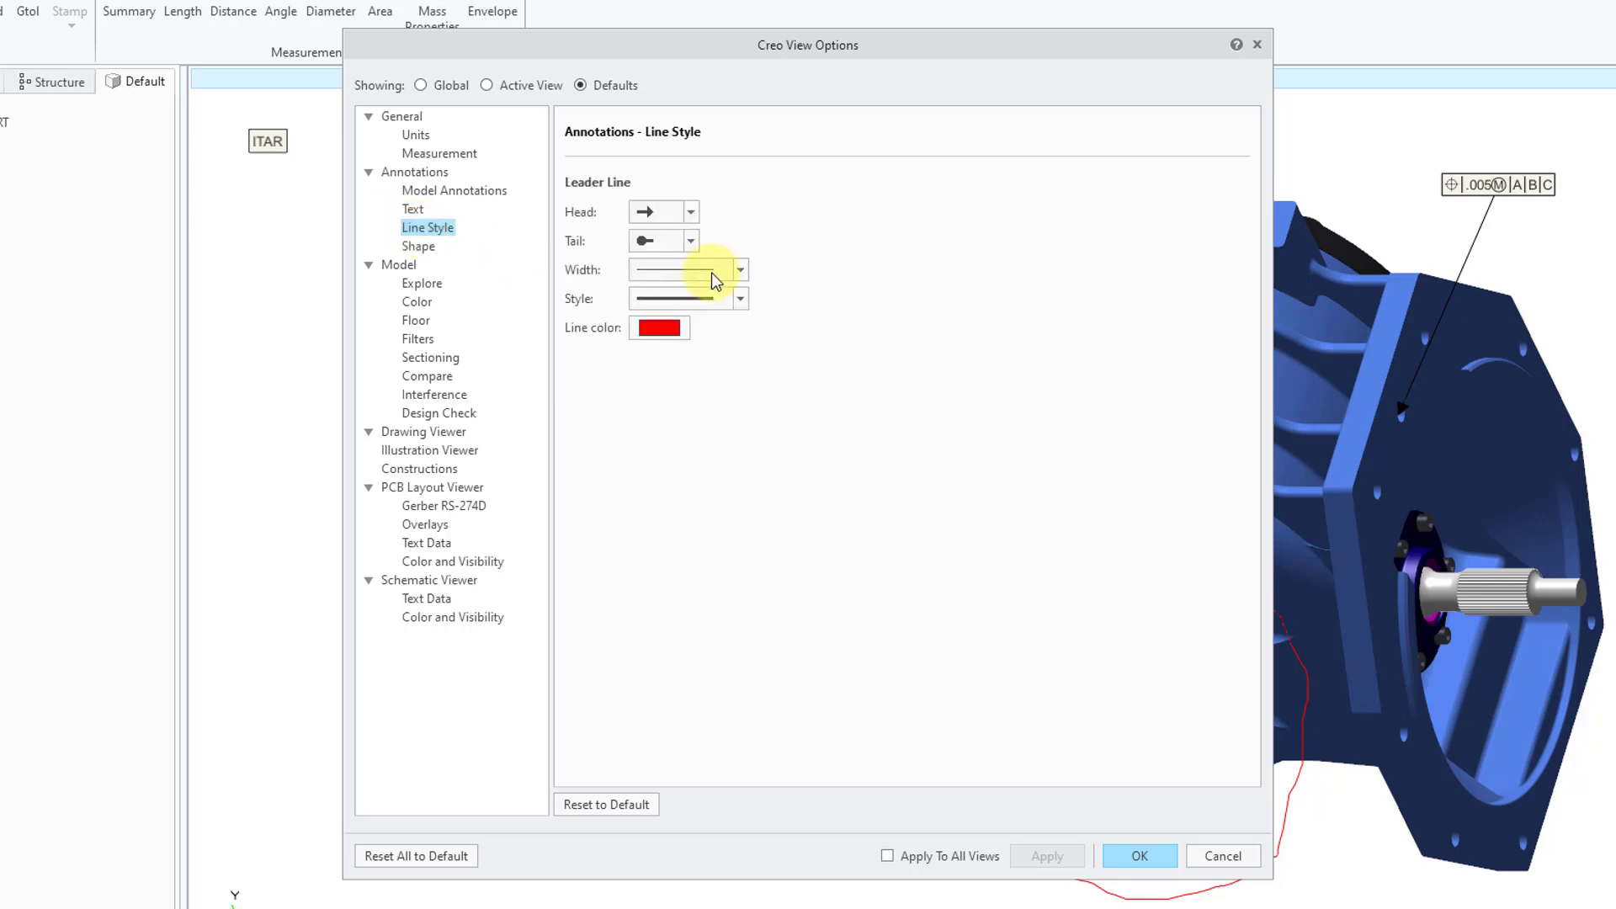
left_click(691, 240)
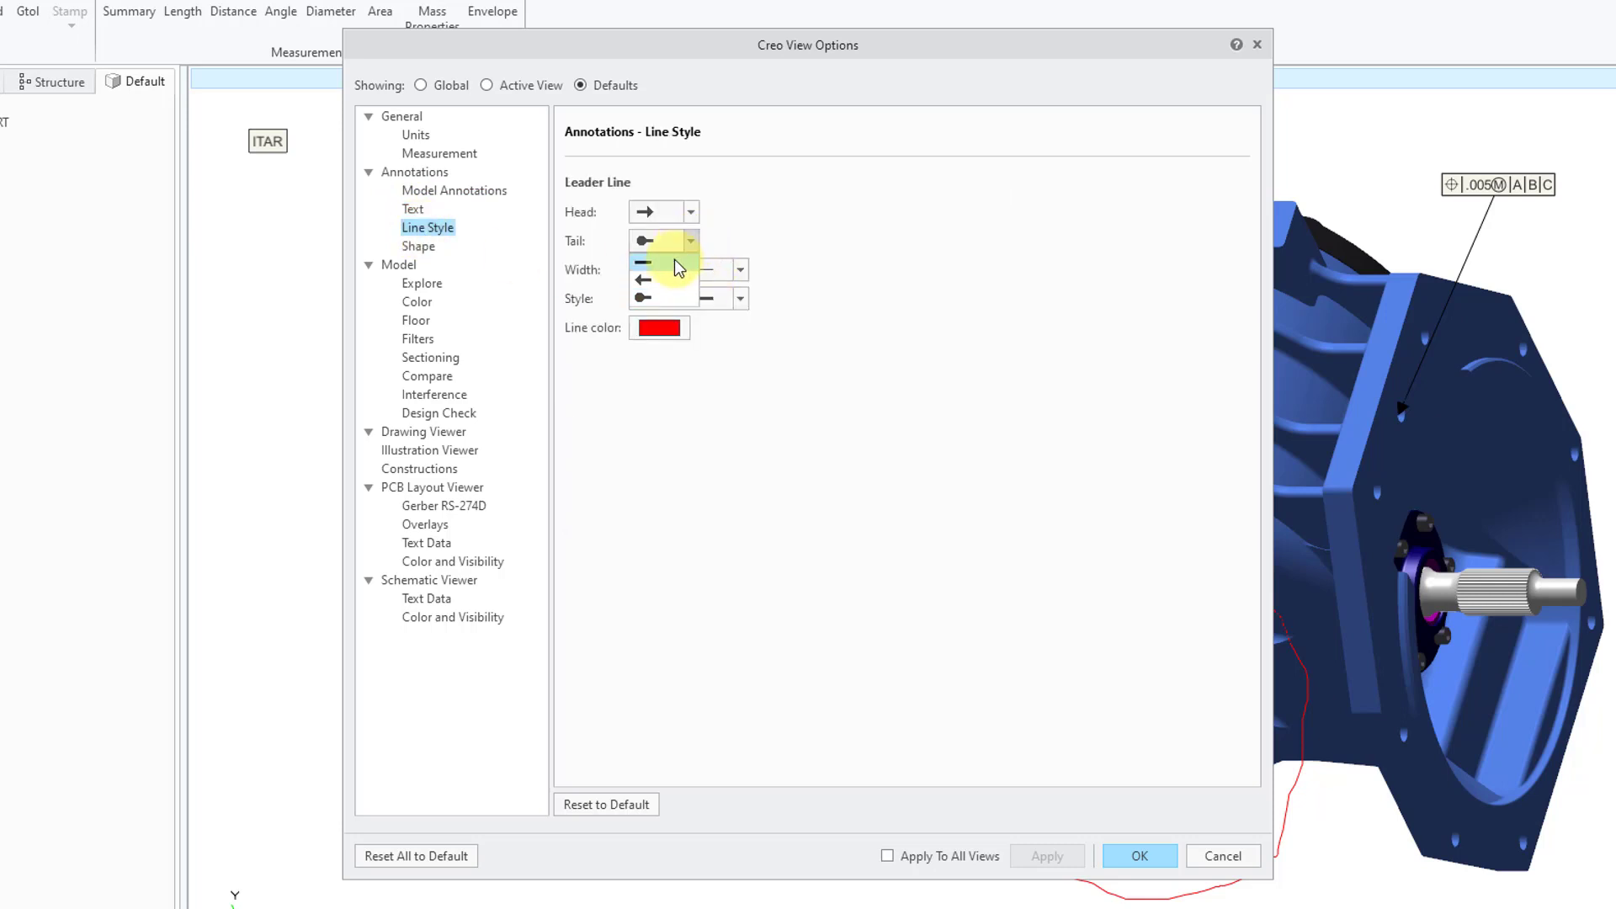
left_click(674, 262)
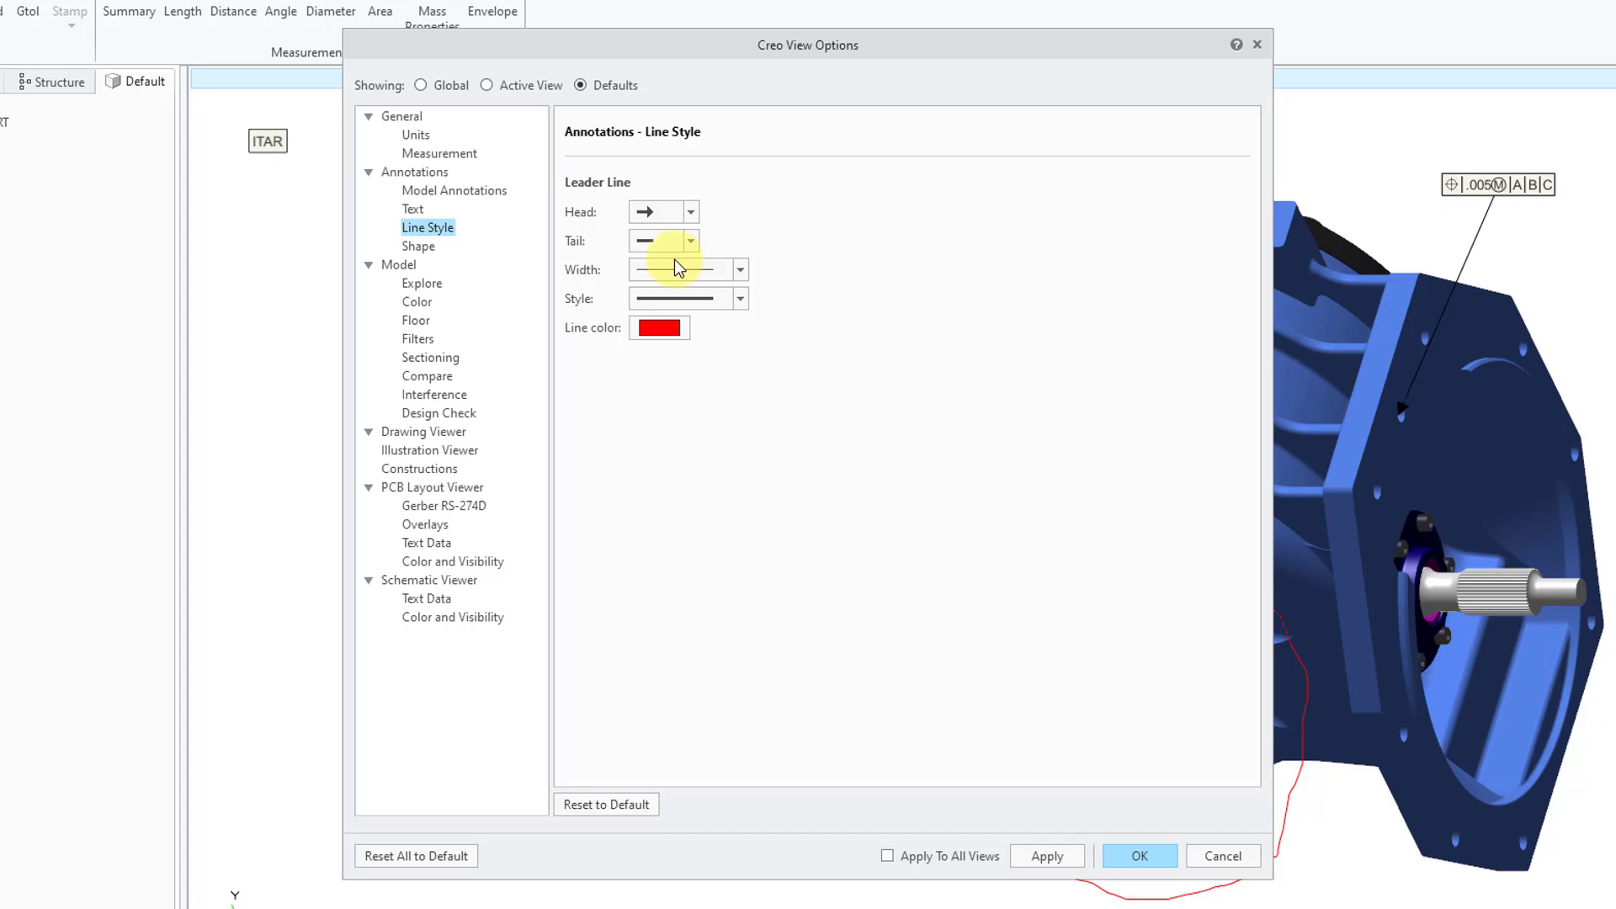
left_click(415, 249)
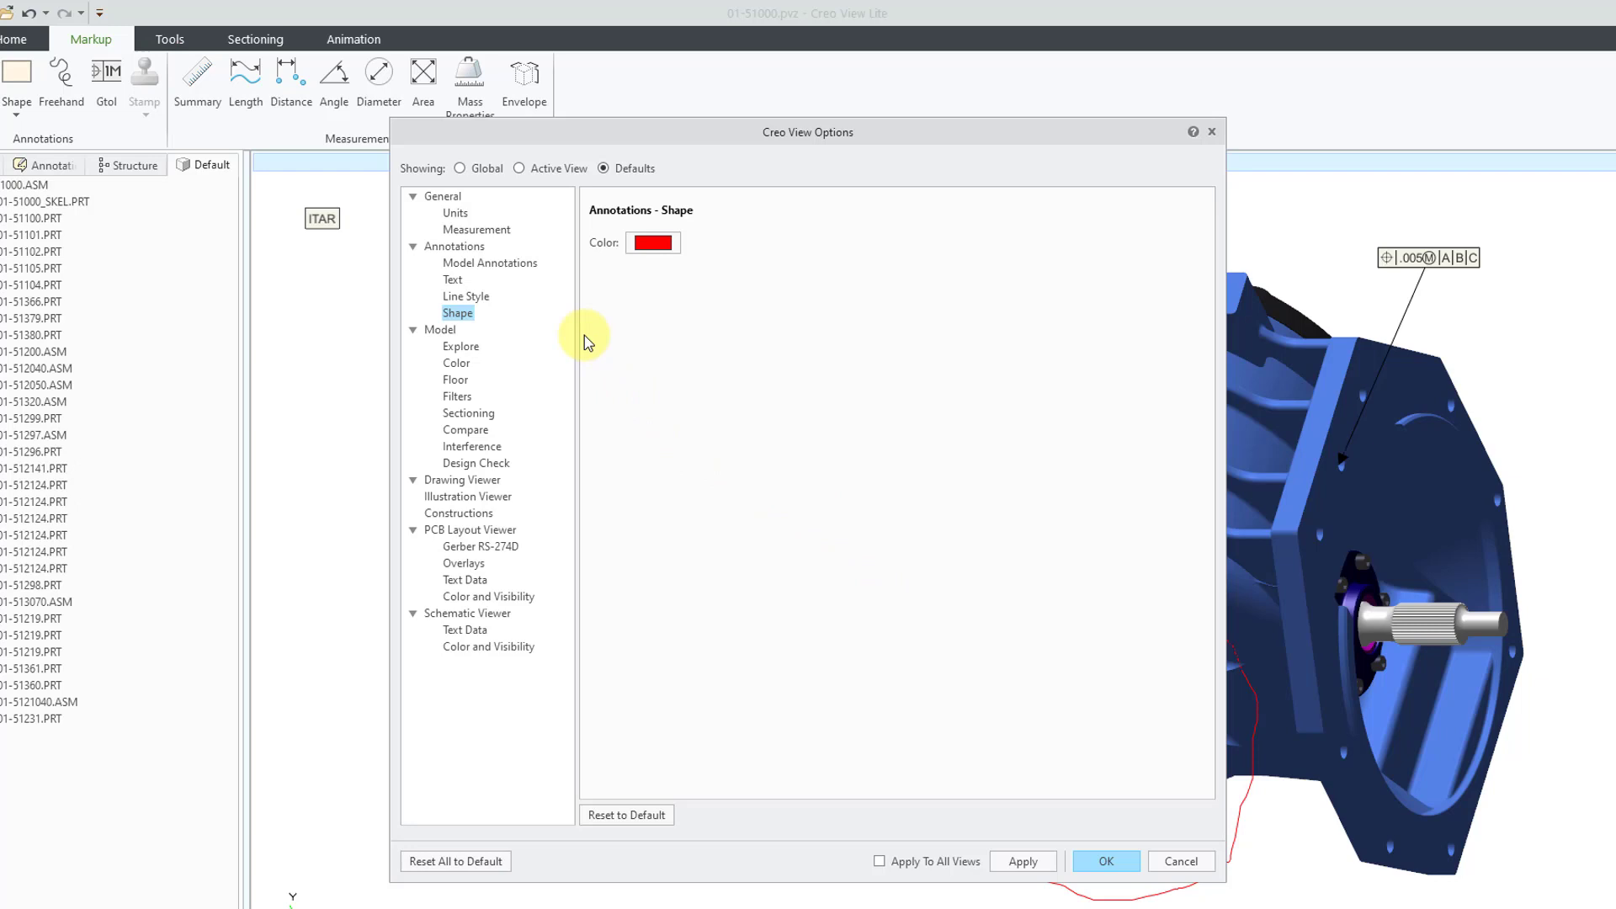
Apply the changed defaults as Global settings, confirm with Yes, and show the Measurements annotation options.
left_click(485, 172)
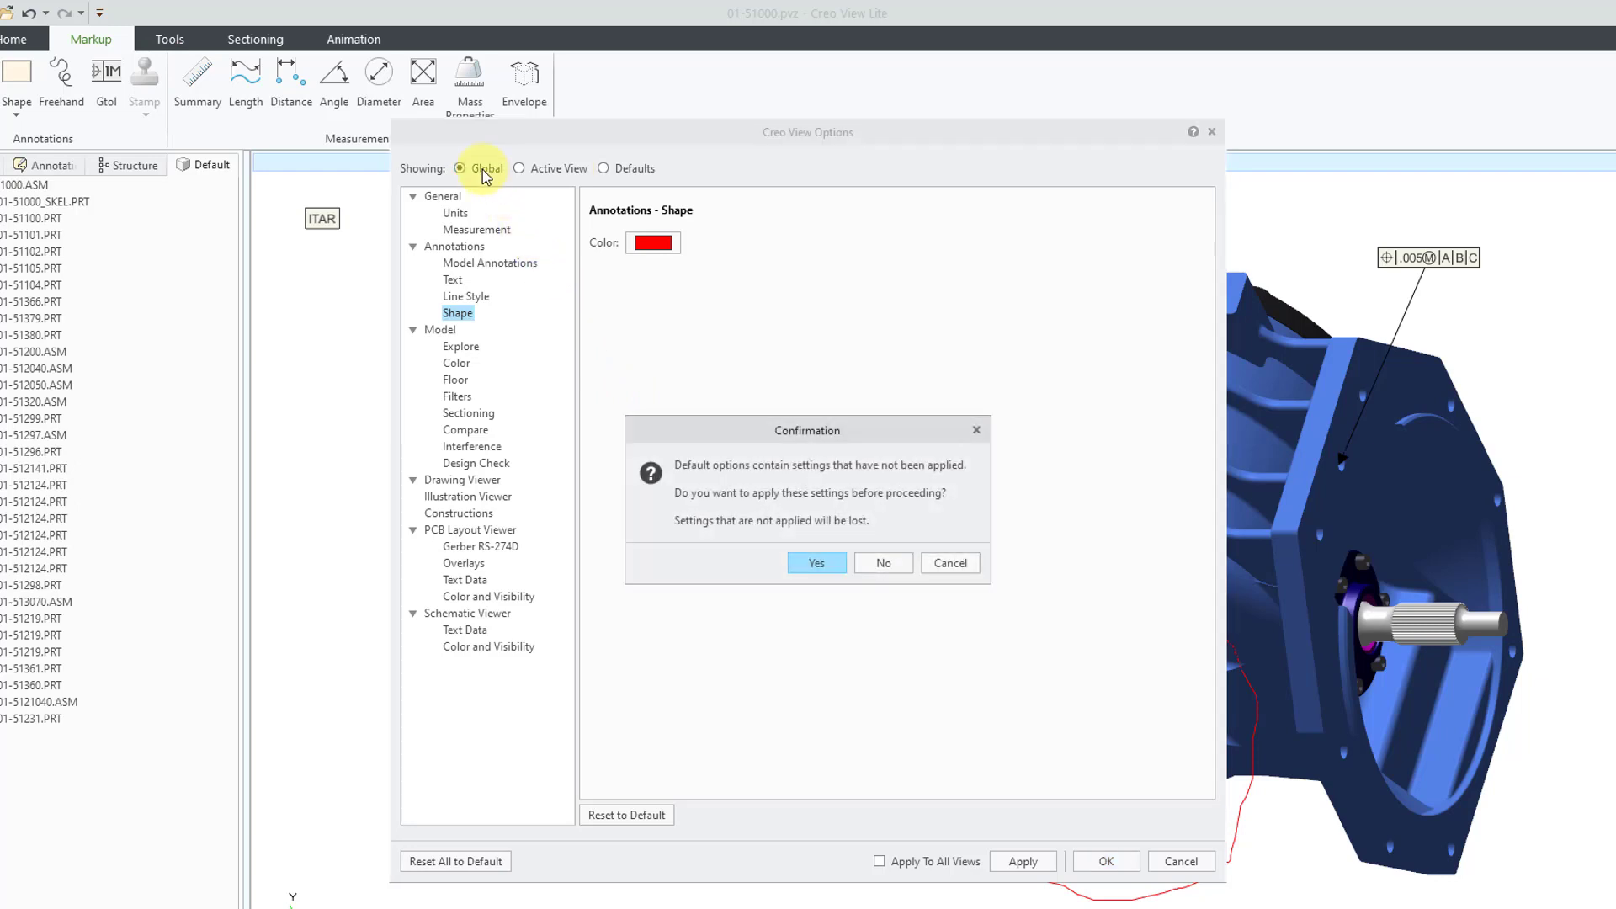
left_click(815, 563)
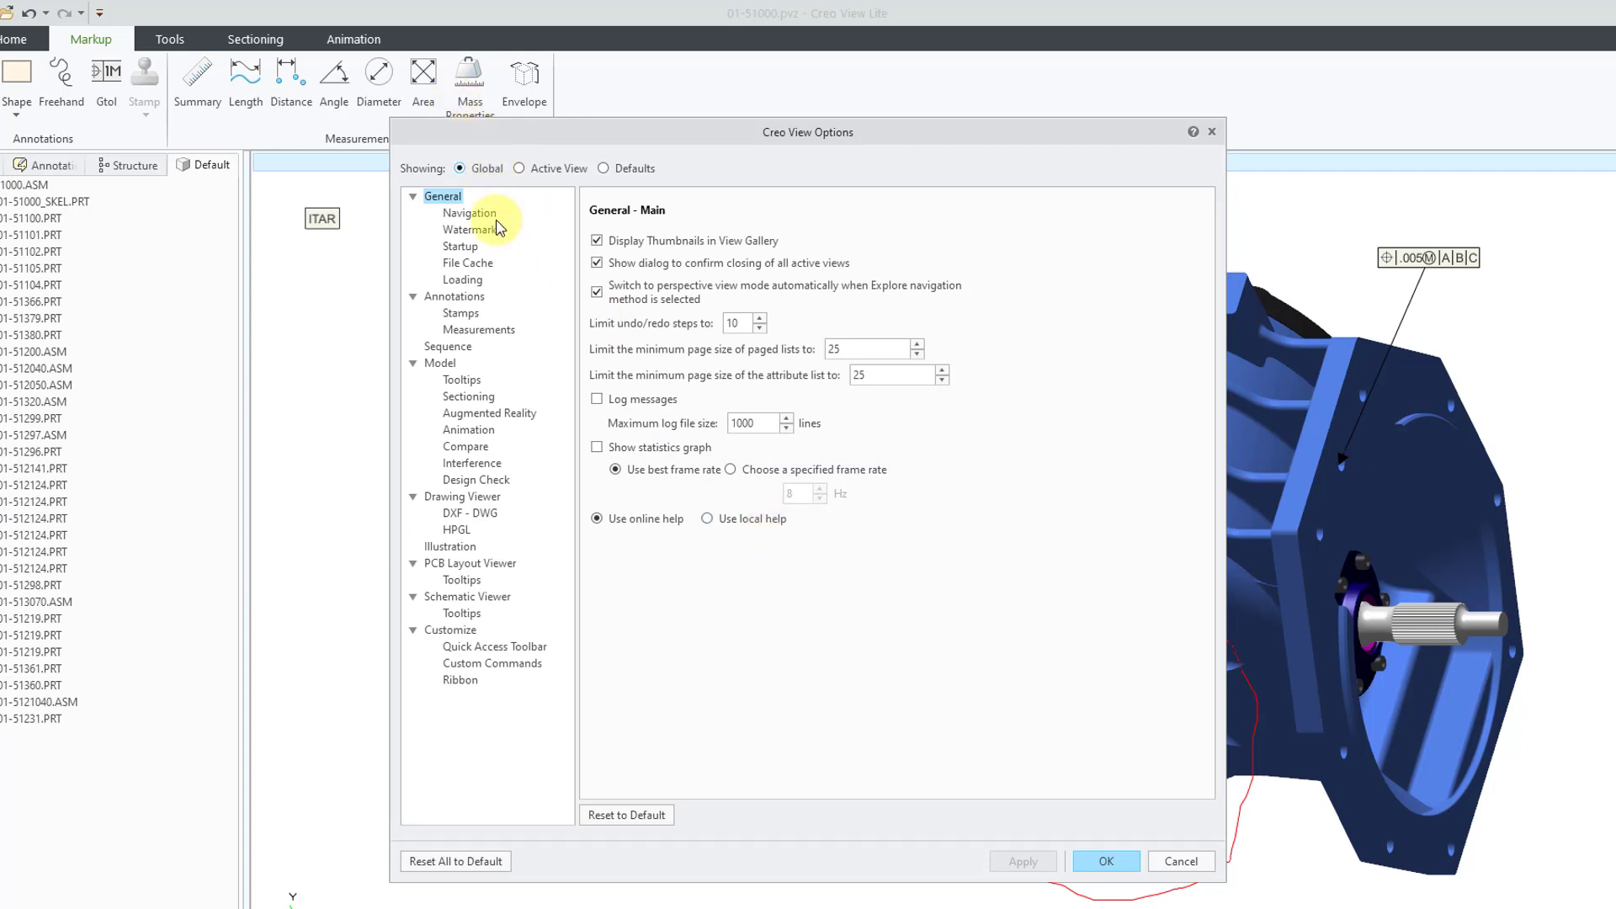
left_click(470, 335)
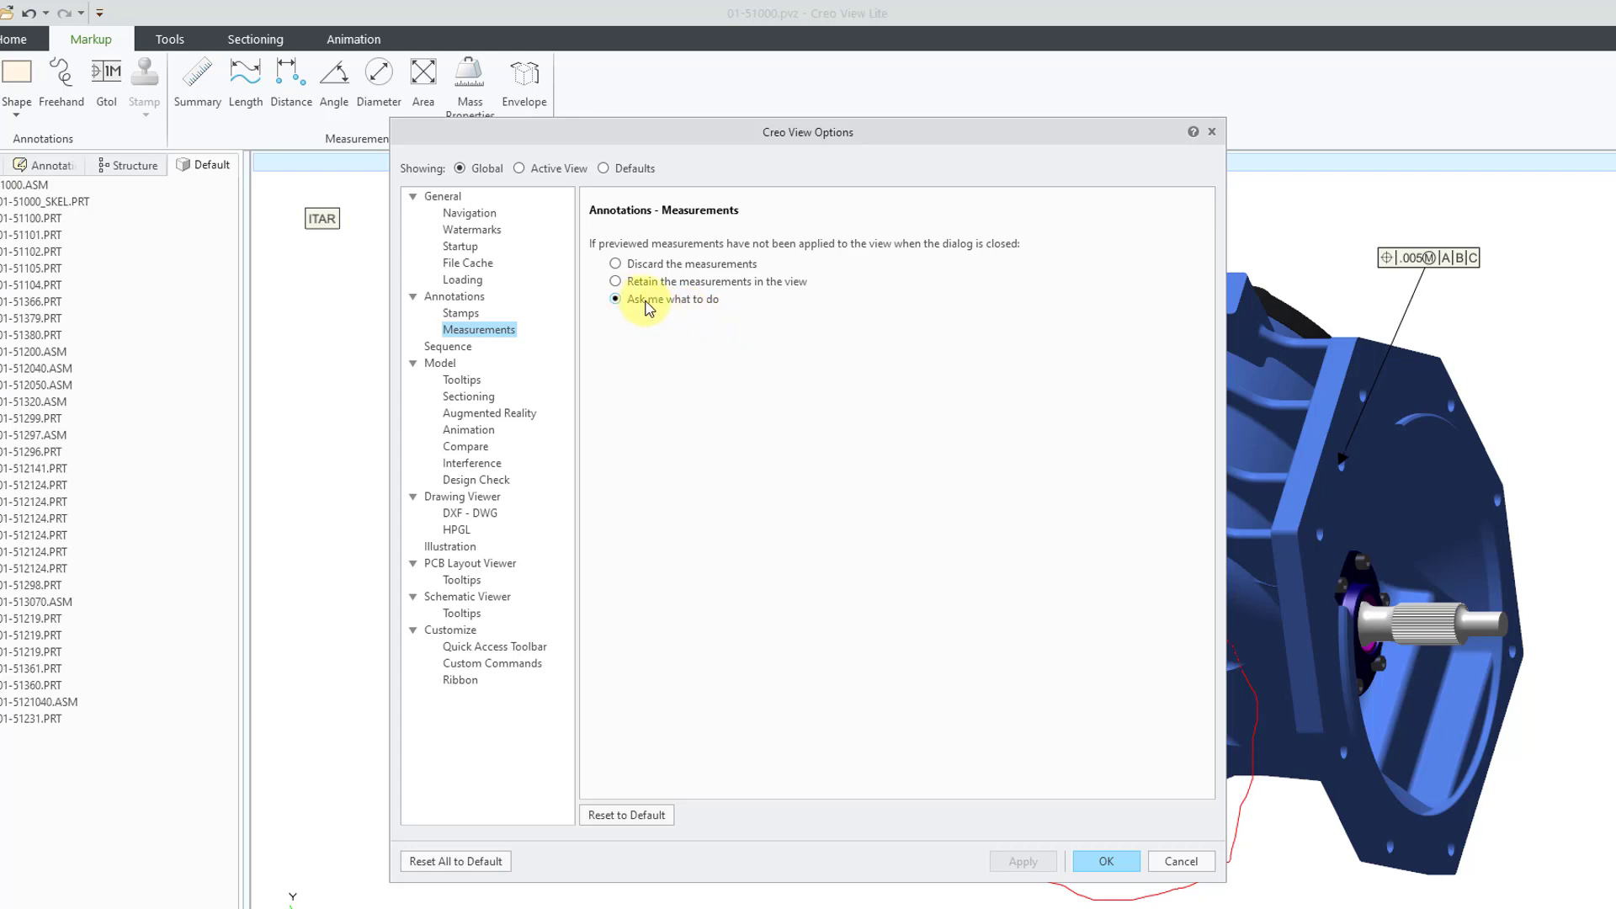
Import Radiation_warning_symbol.png from the Symbols folder as the new stamp Radiation_warning_symbol0000.
left_click(458, 315)
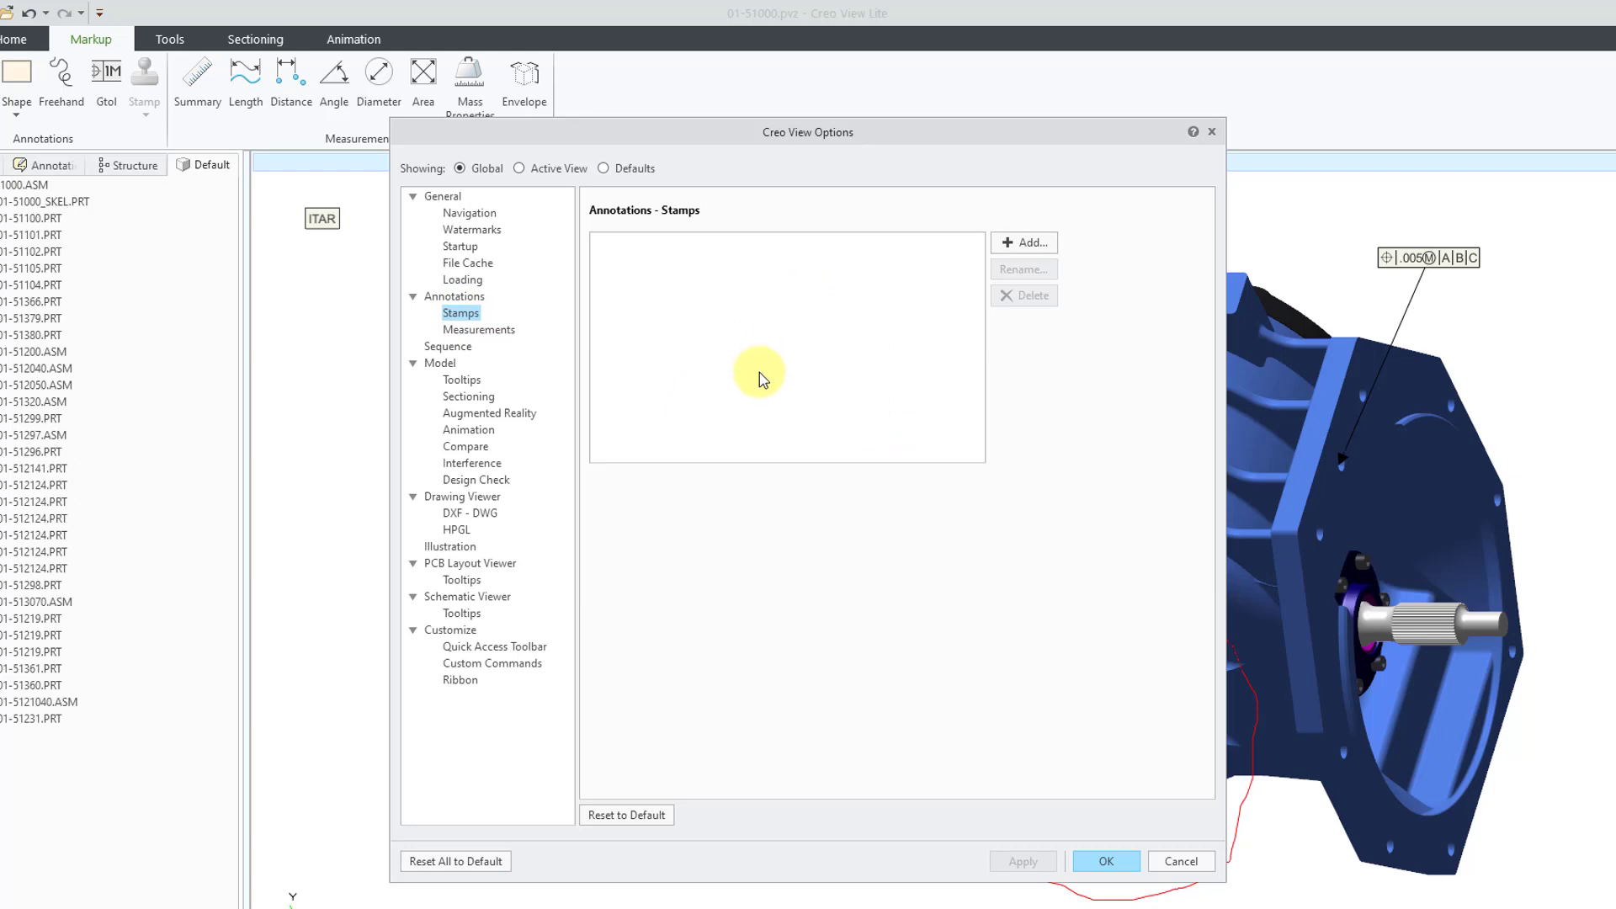
left_click(1018, 244)
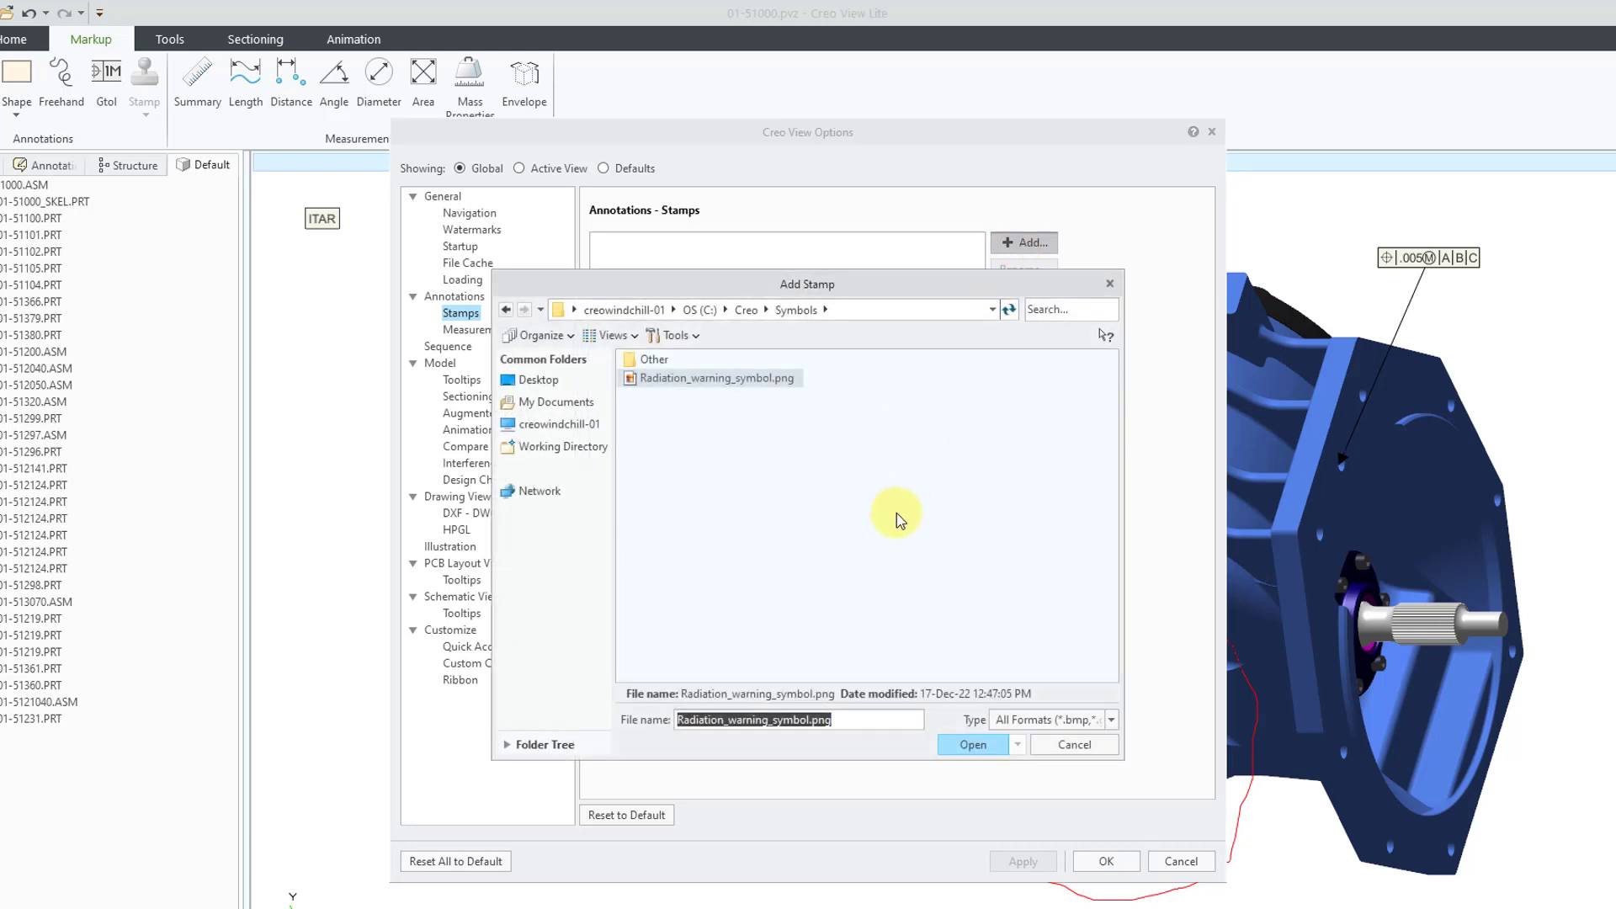
left_click(1099, 721)
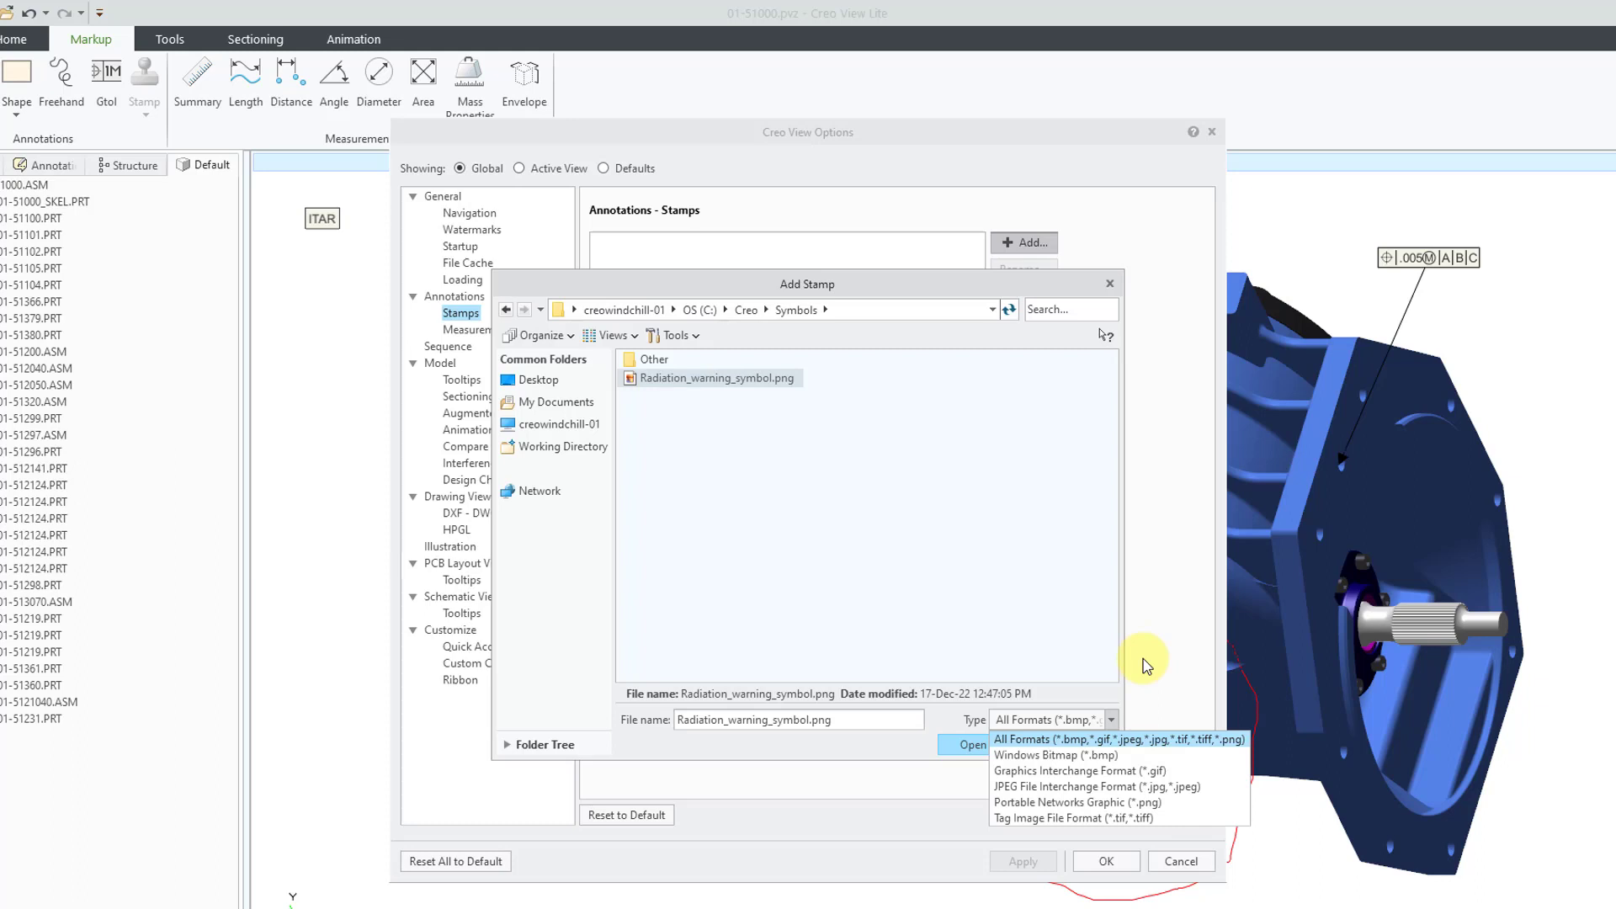
left_click(720, 389)
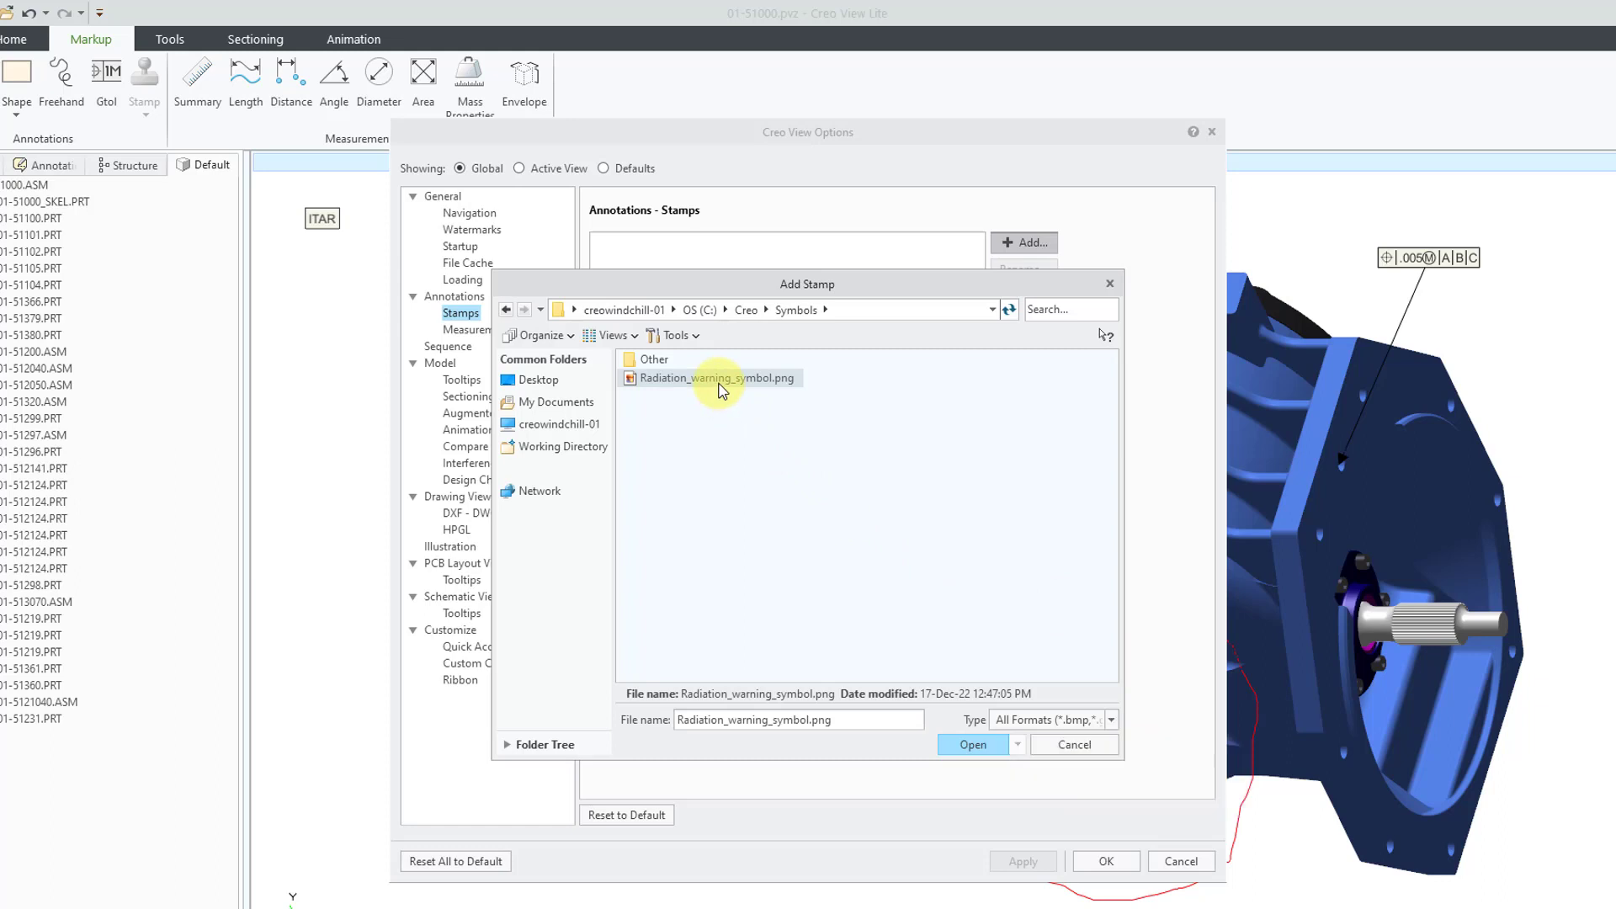
left_click(975, 746)
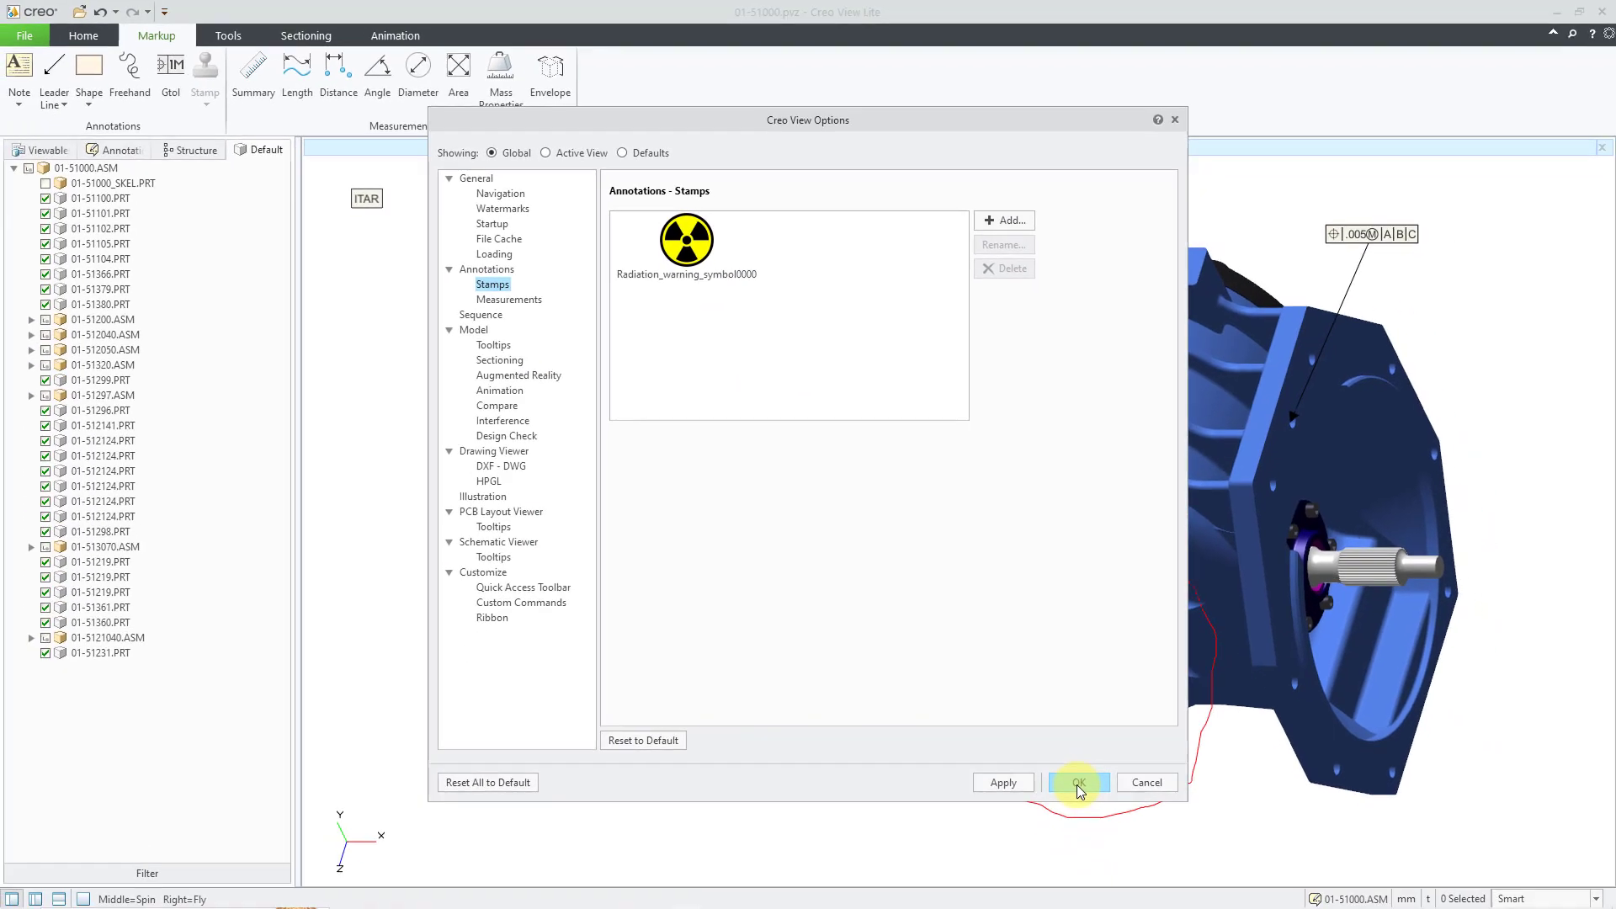
Confirm Creo View Options with OK and list the Markup stamps, including Radiation_warning_symbol0000.
left_click(1105, 862)
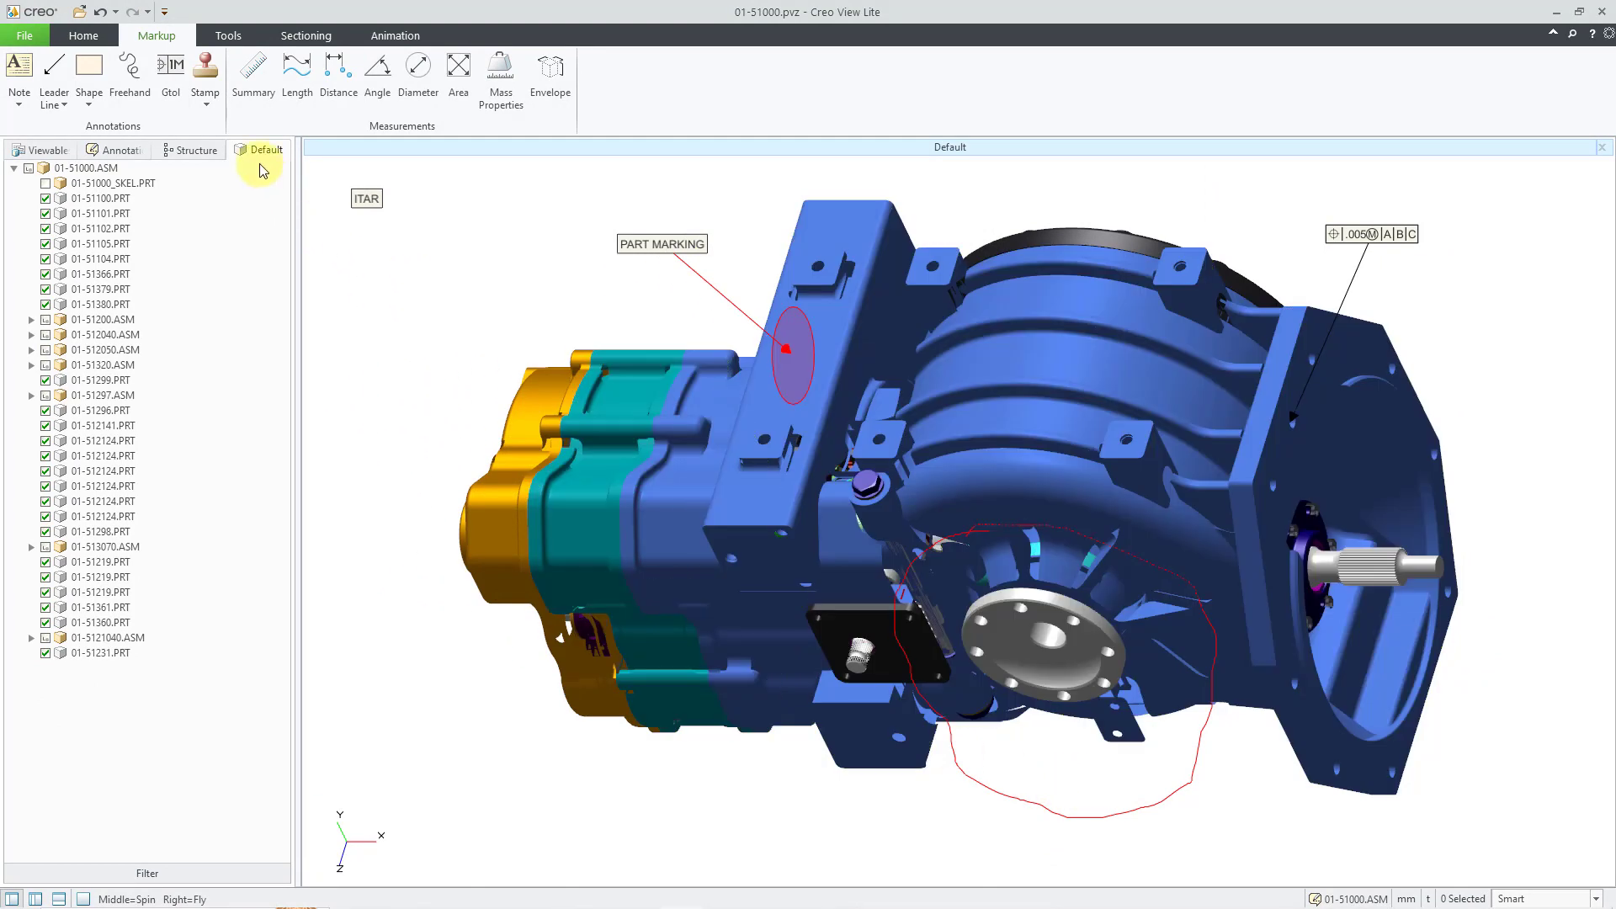
left_click(212, 107)
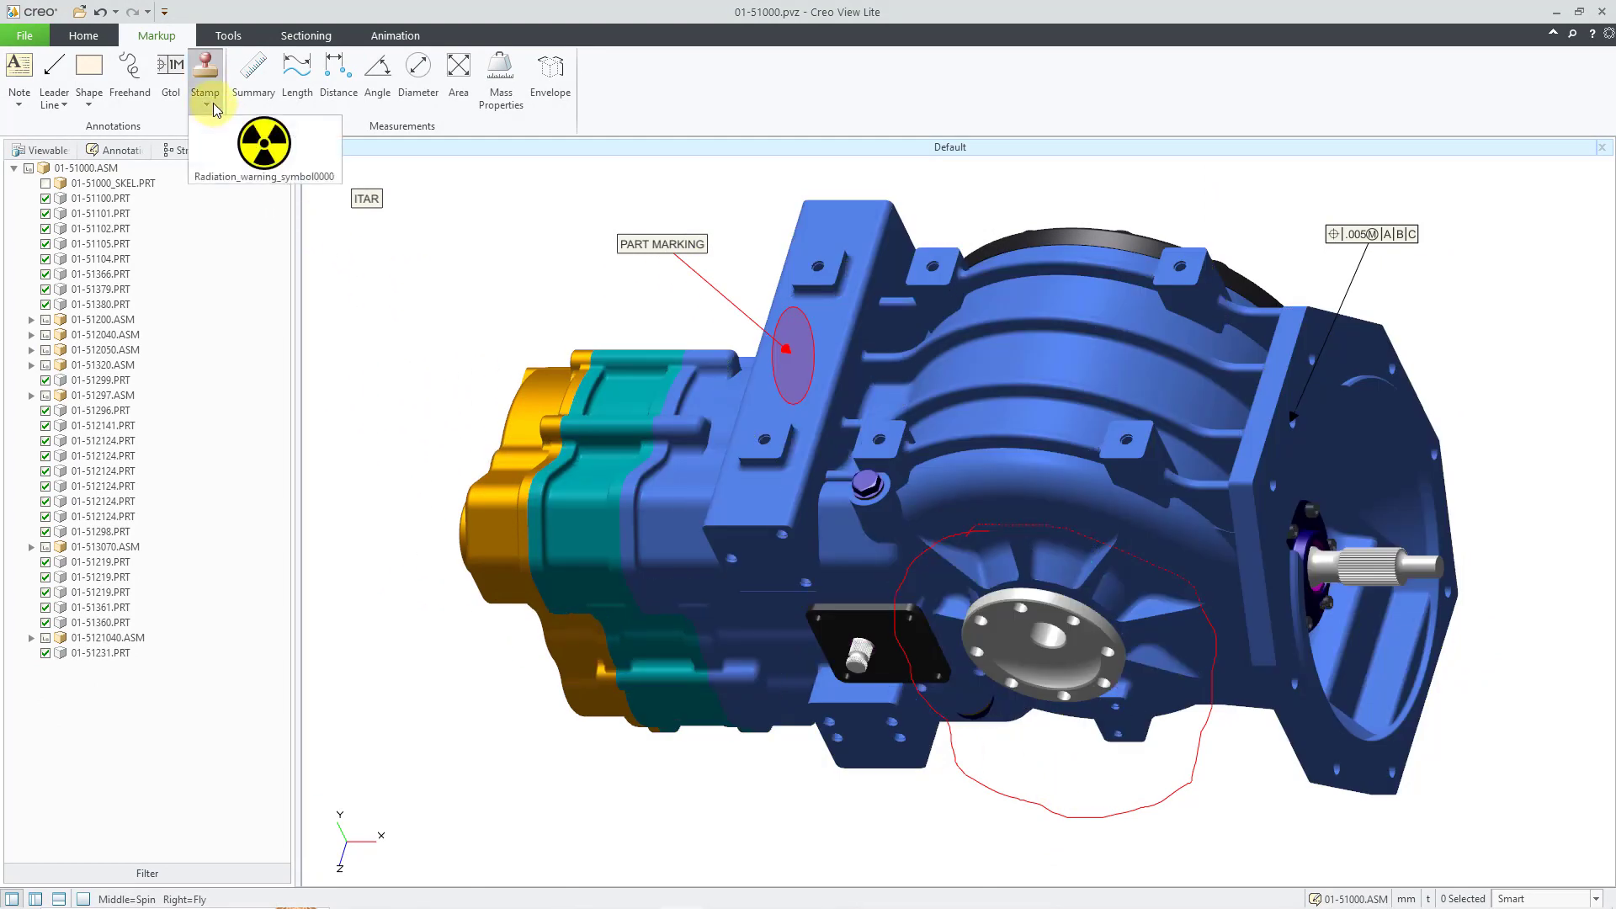
Place the radiation stamp below the gearbox on the lower left, shrink and nudge it, then deselect it.
left_click(267, 154)
left_click(445, 731)
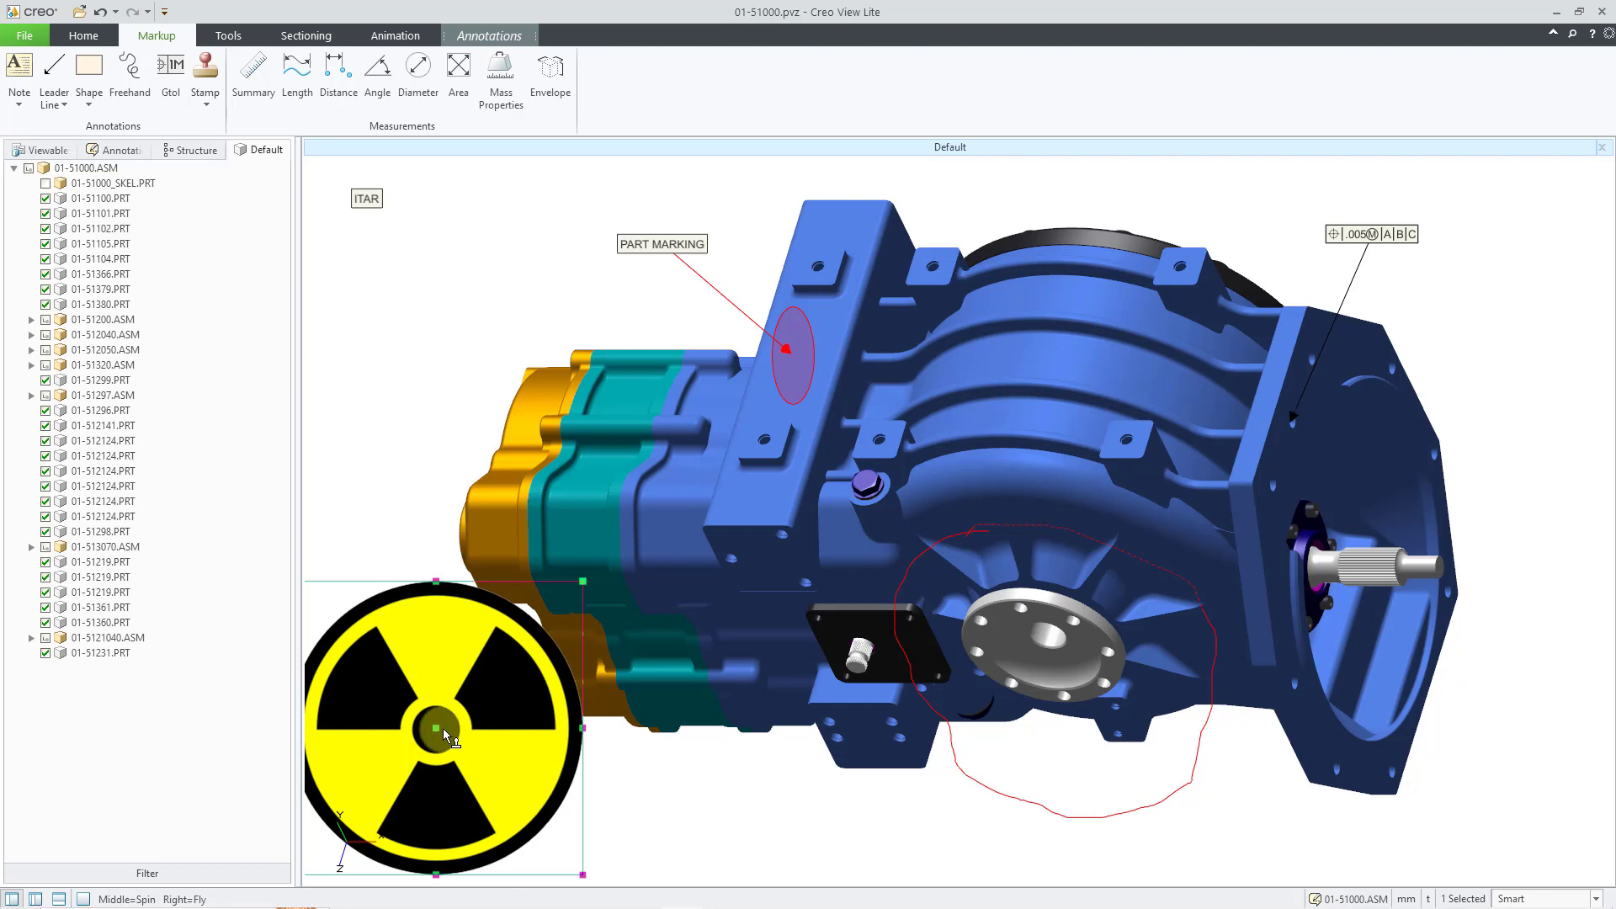
left_click_drag(437, 729, 459, 729)
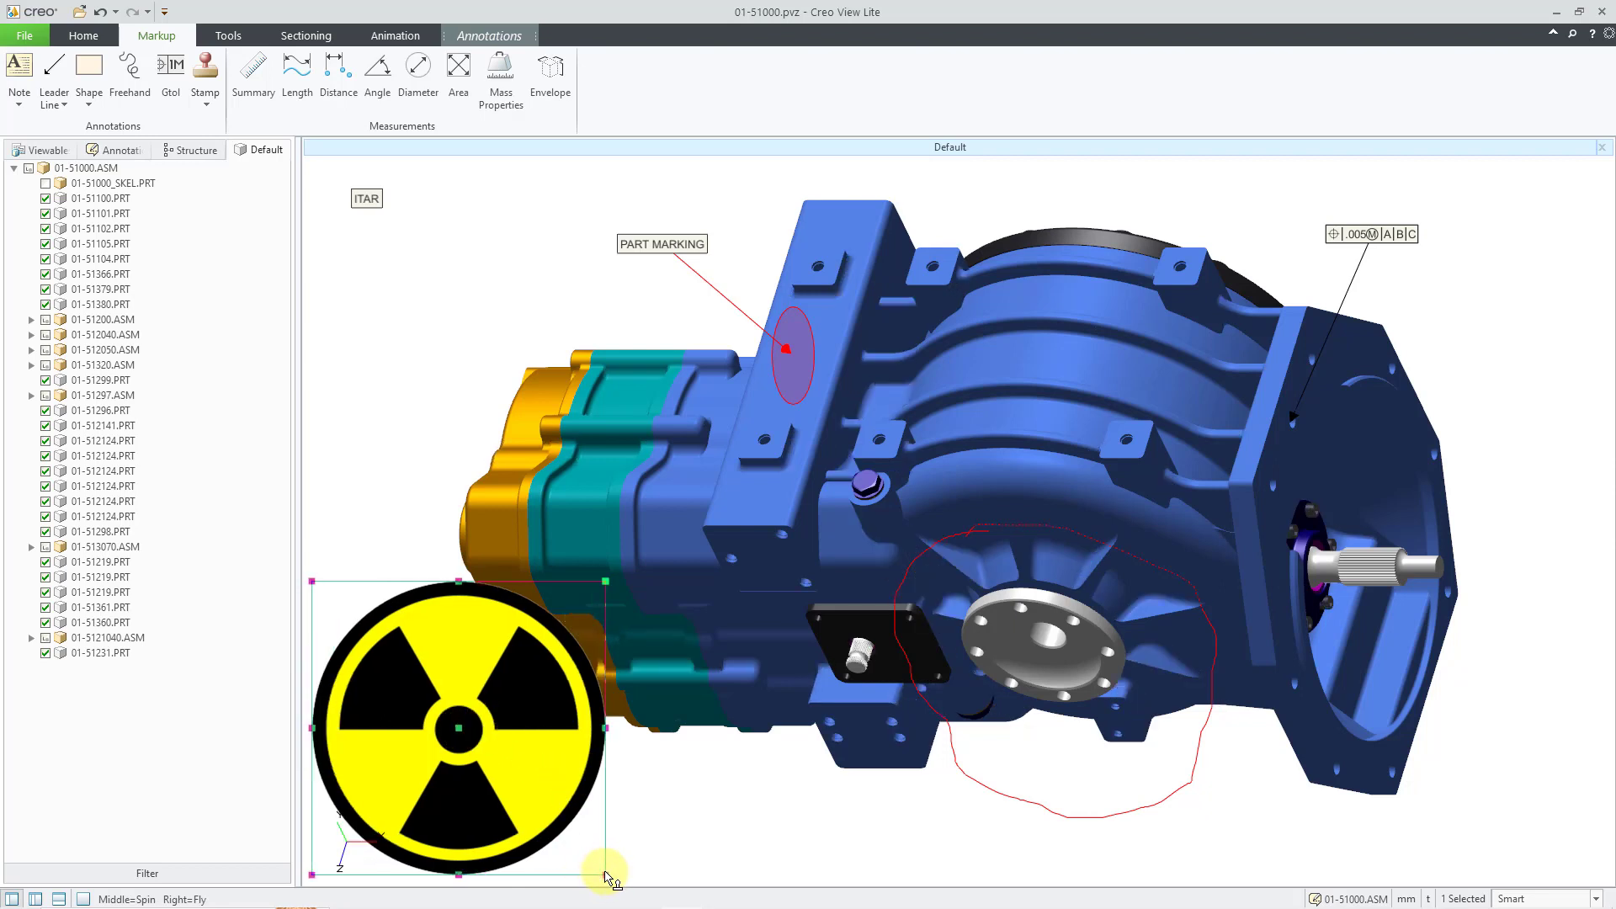
left_click_drag(605, 874, 555, 825)
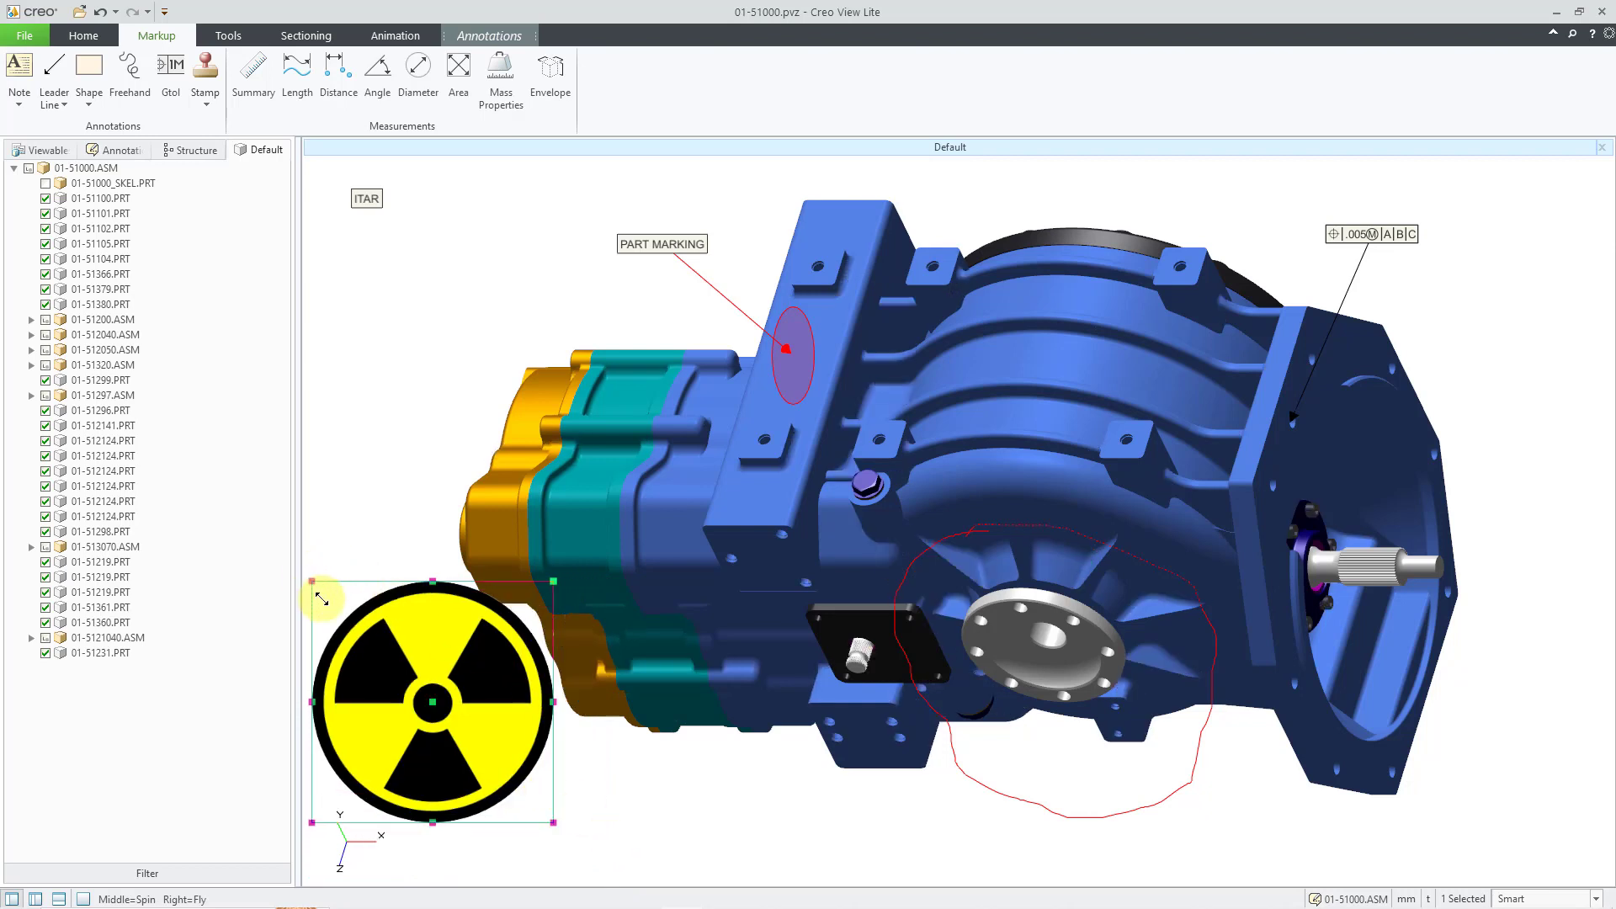
left_click_drag(321, 598, 352, 630)
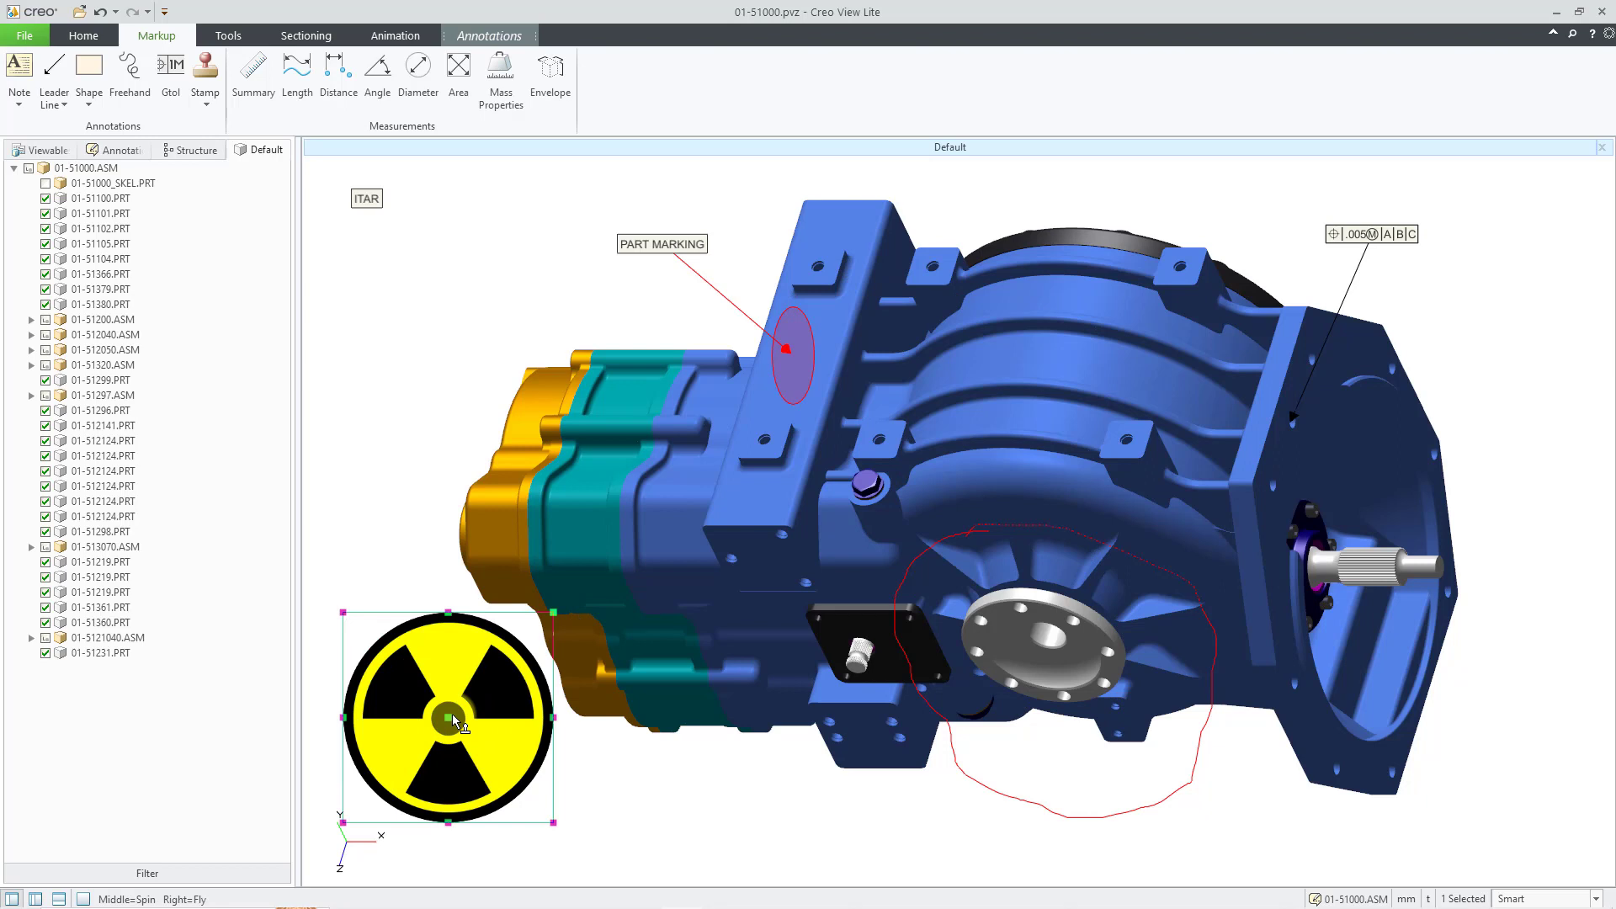
left_click_drag(452, 714, 435, 716)
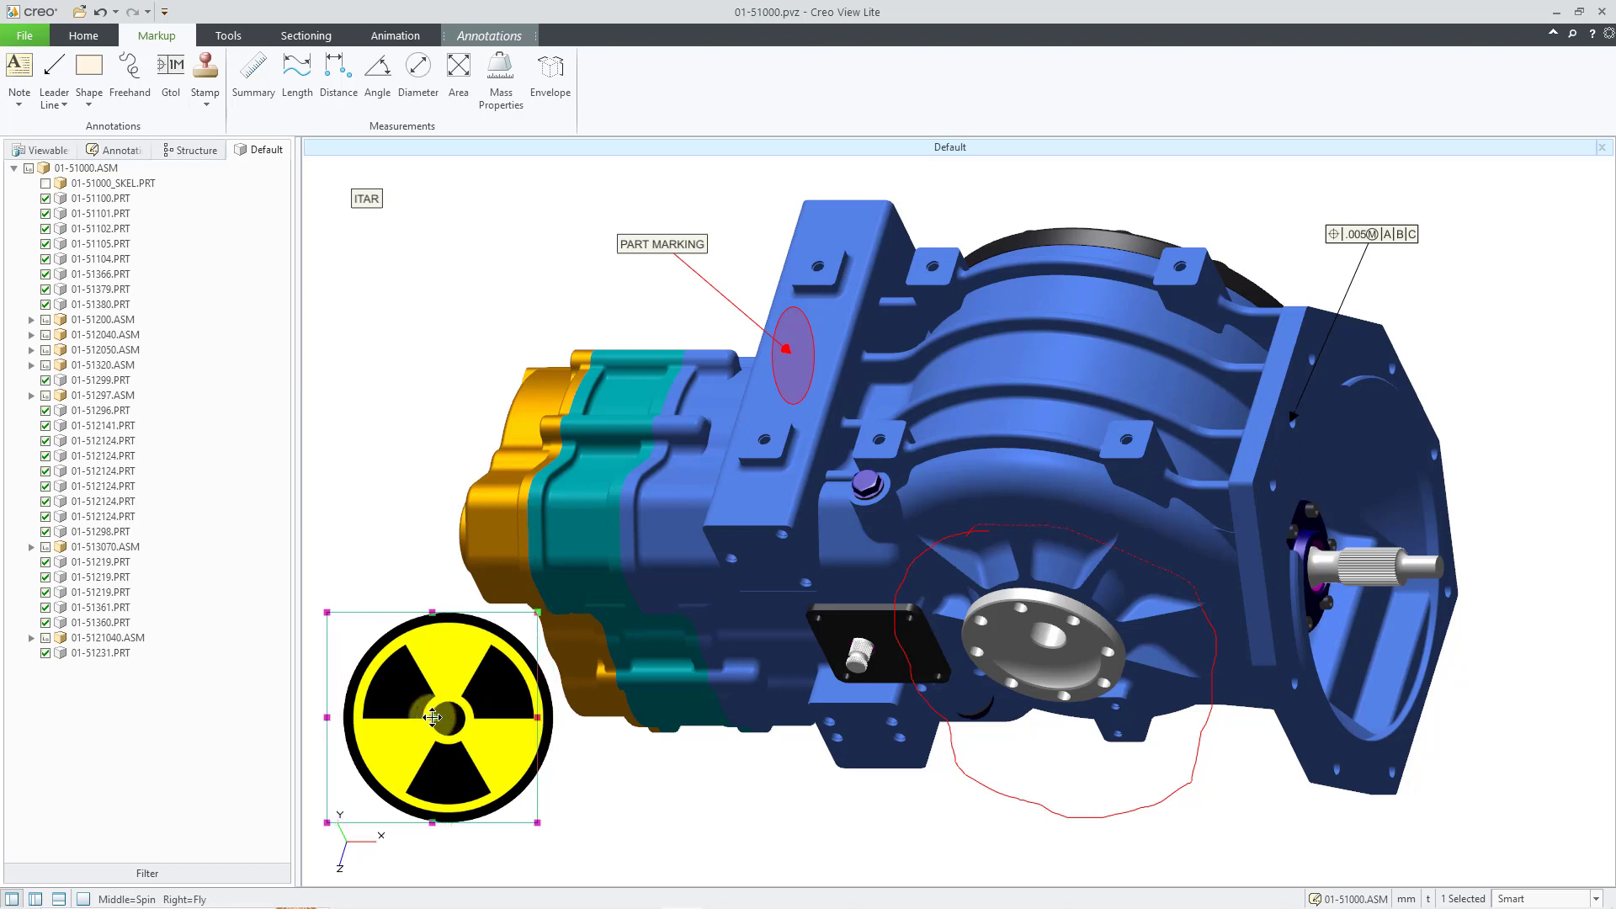
left_click(608, 791)
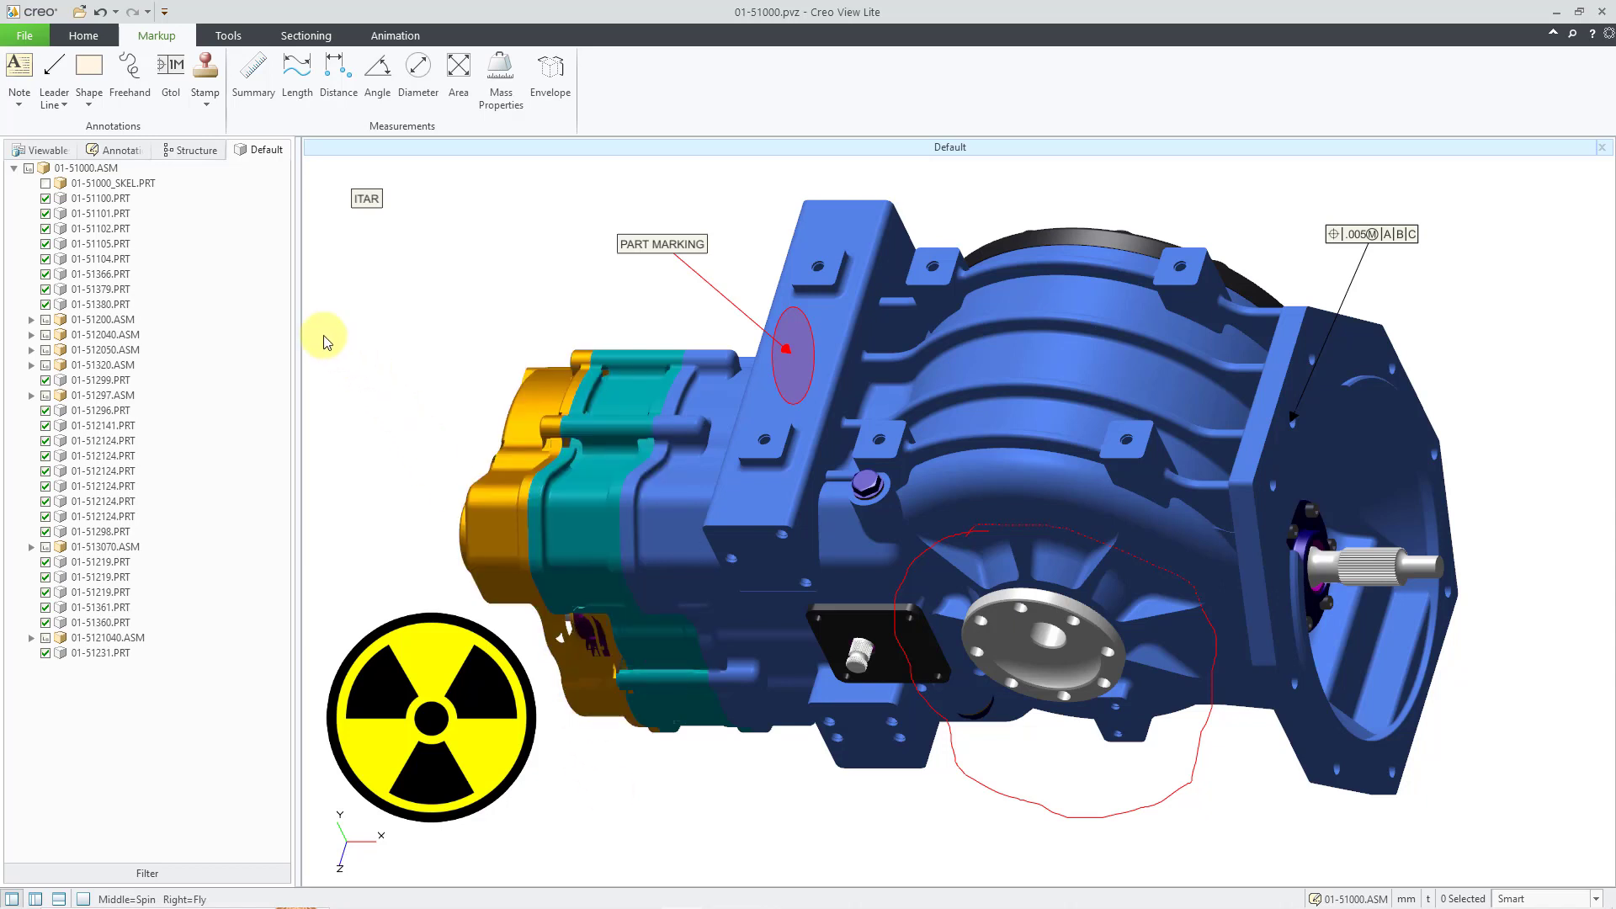
Bring up the New Annotation Set dialog through File > Save Annotation Set > Save Annotation Set As.
left_click(23, 38)
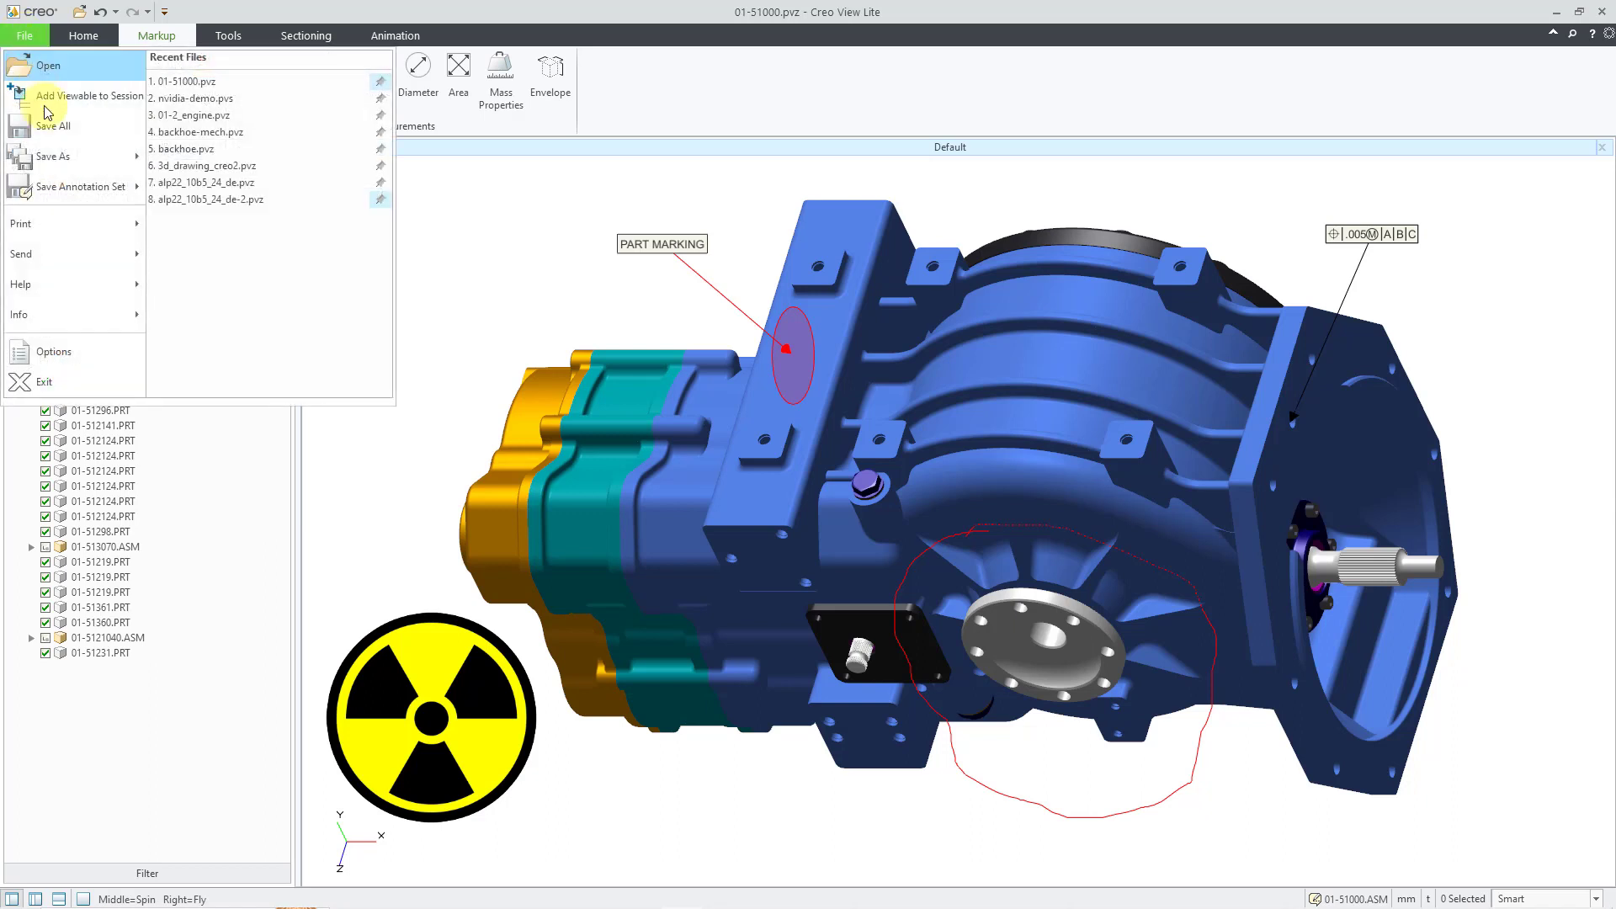
mouse_move(73, 190)
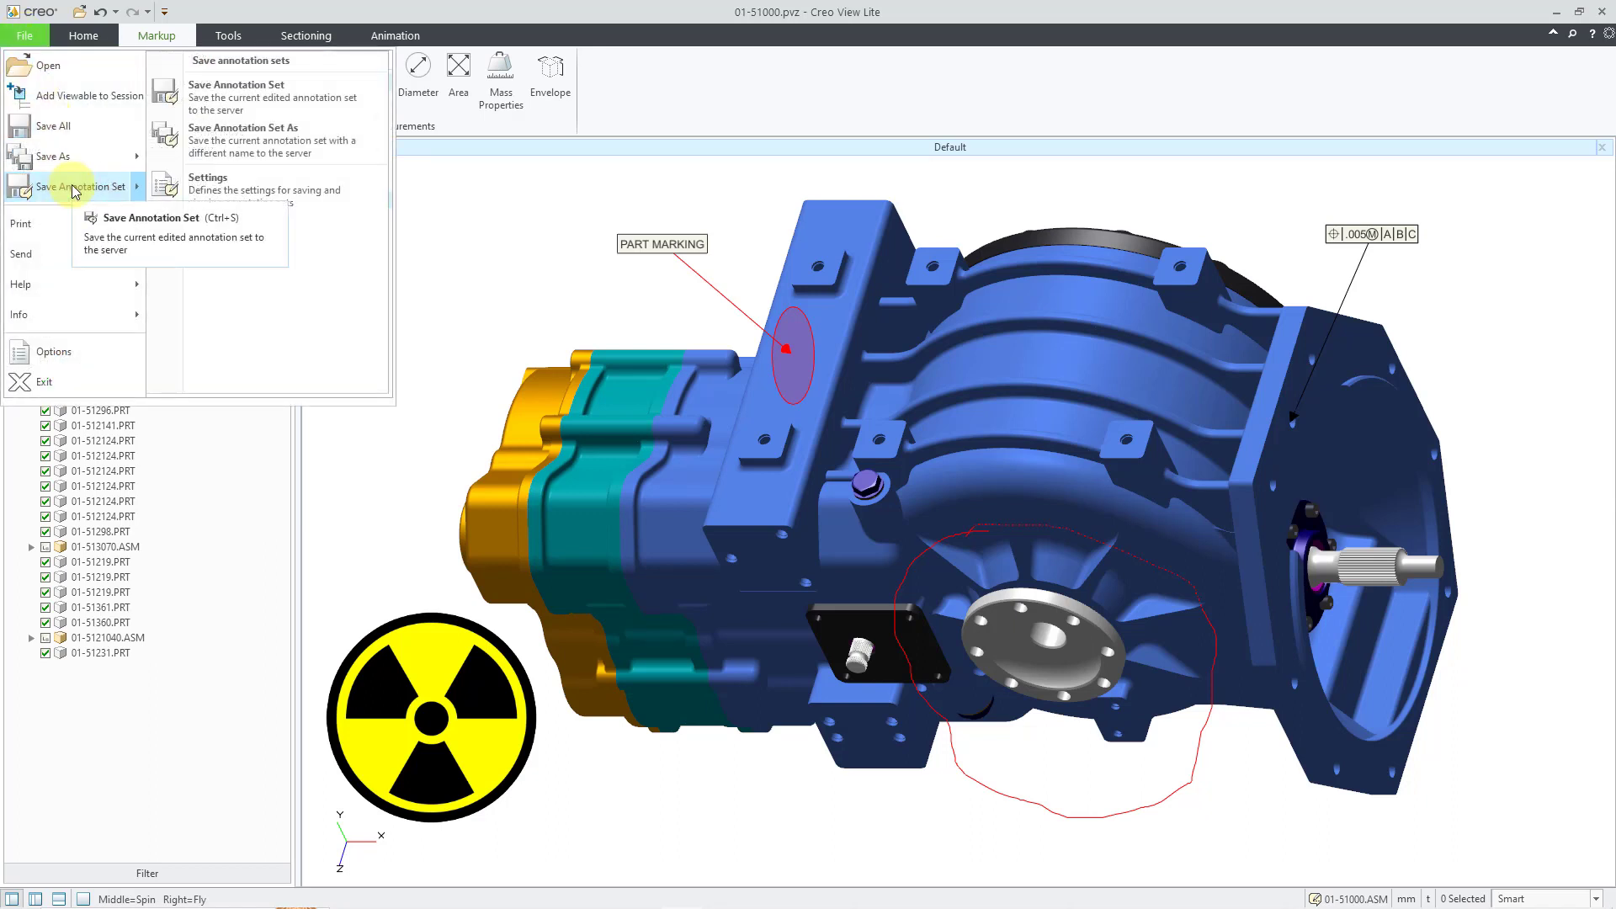
left_click(239, 149)
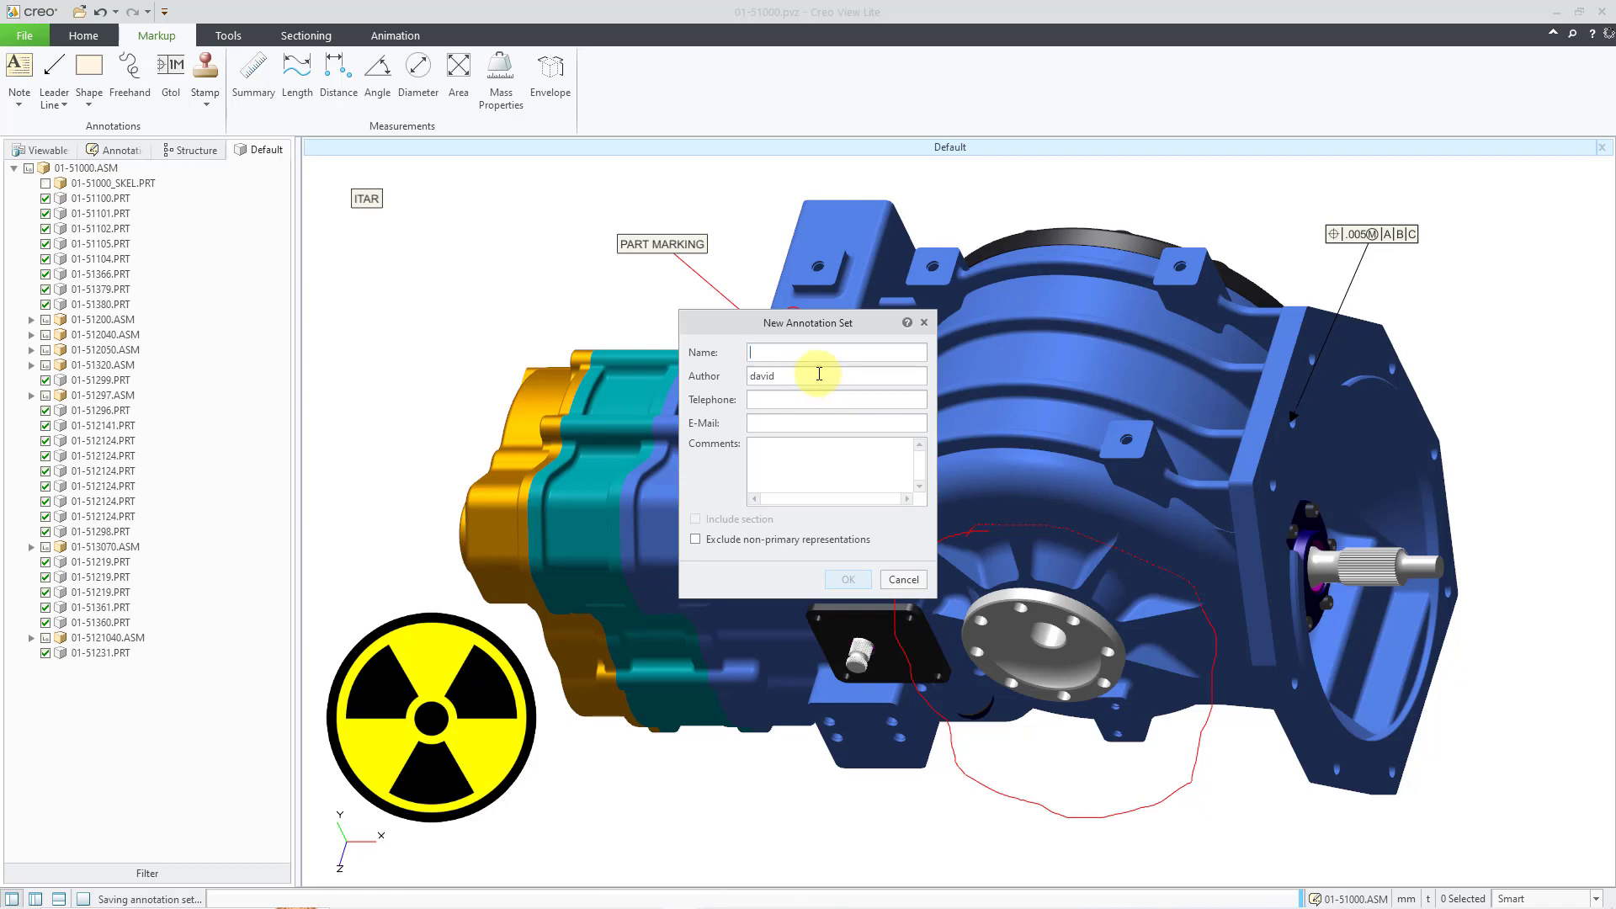
Name the new annotation set 'Notes', enter the author's name, and confirm the save.
type("Notes")
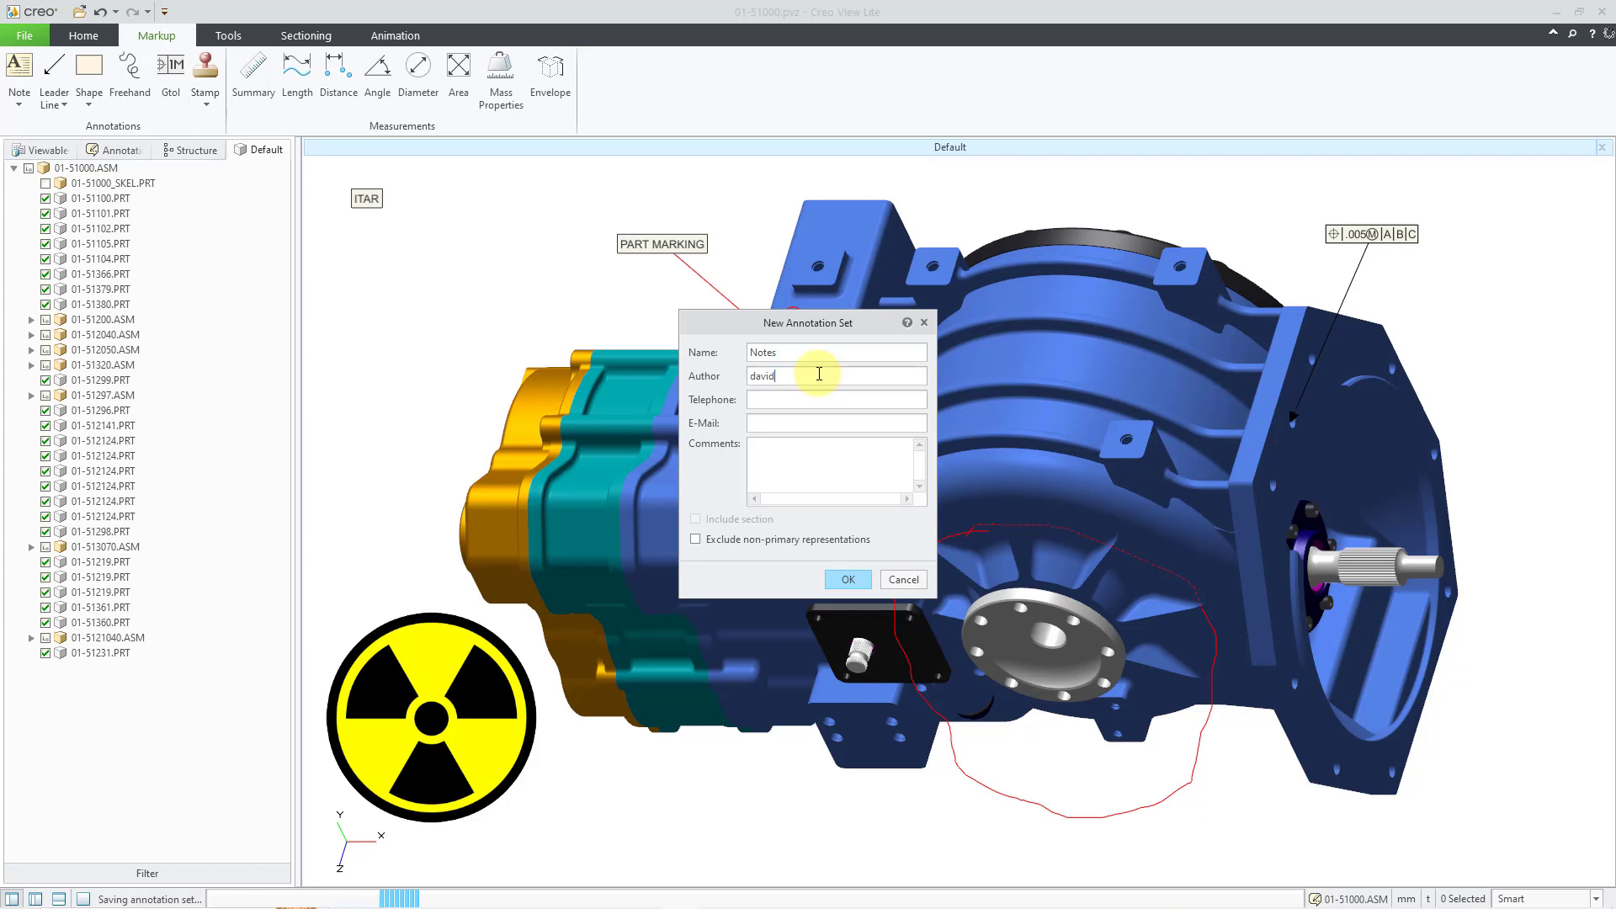
key("Tab")
type("d")
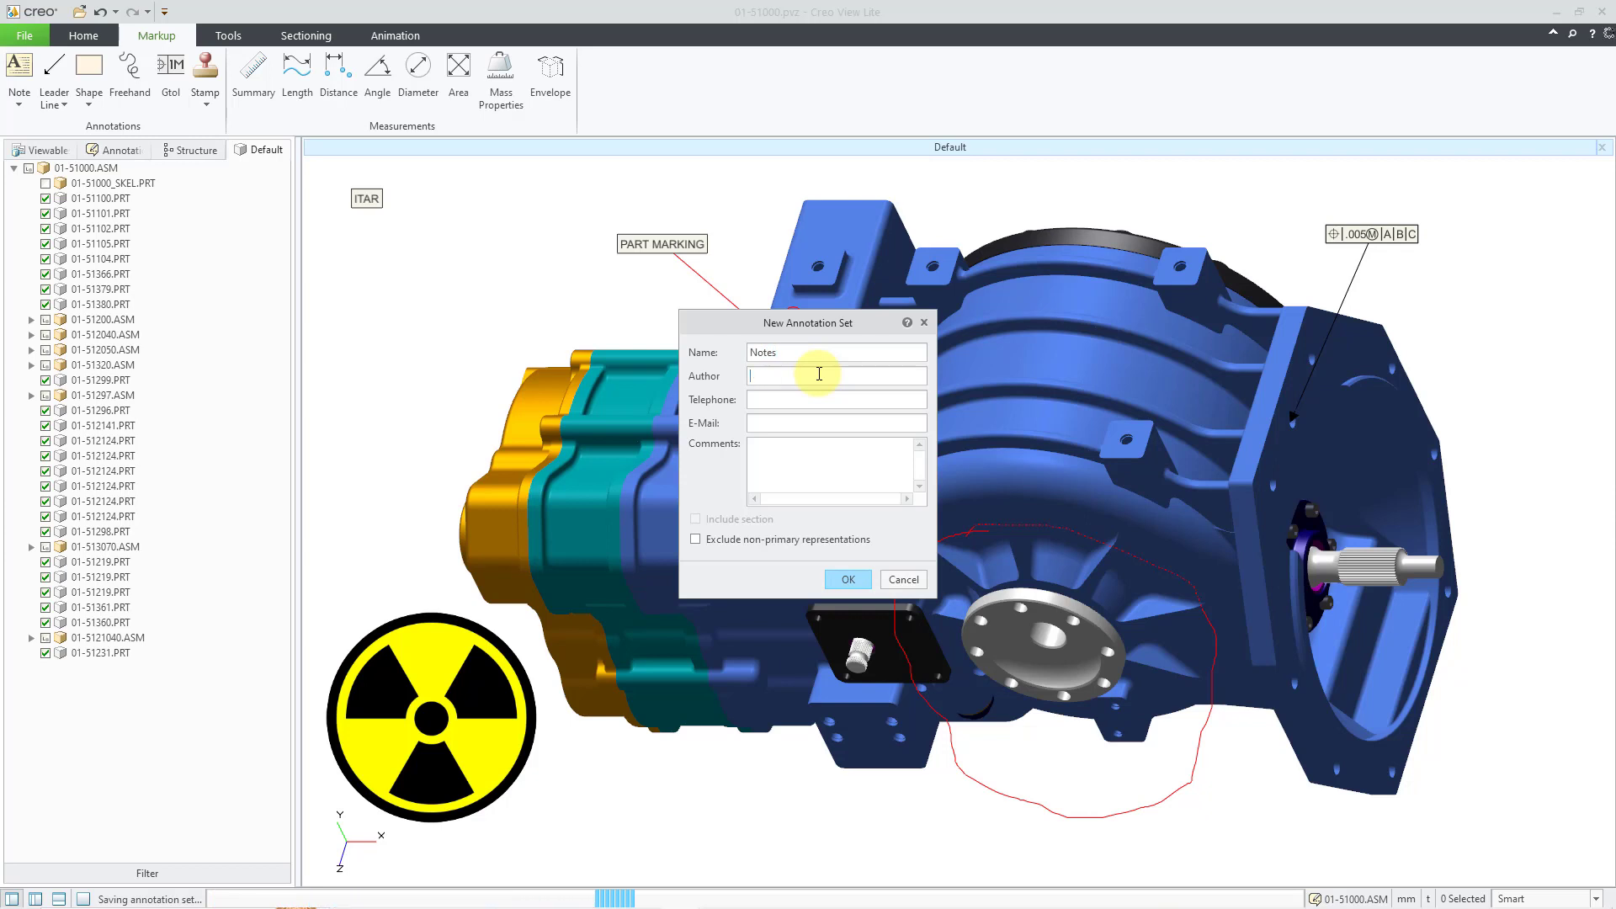
type("MARTIN")
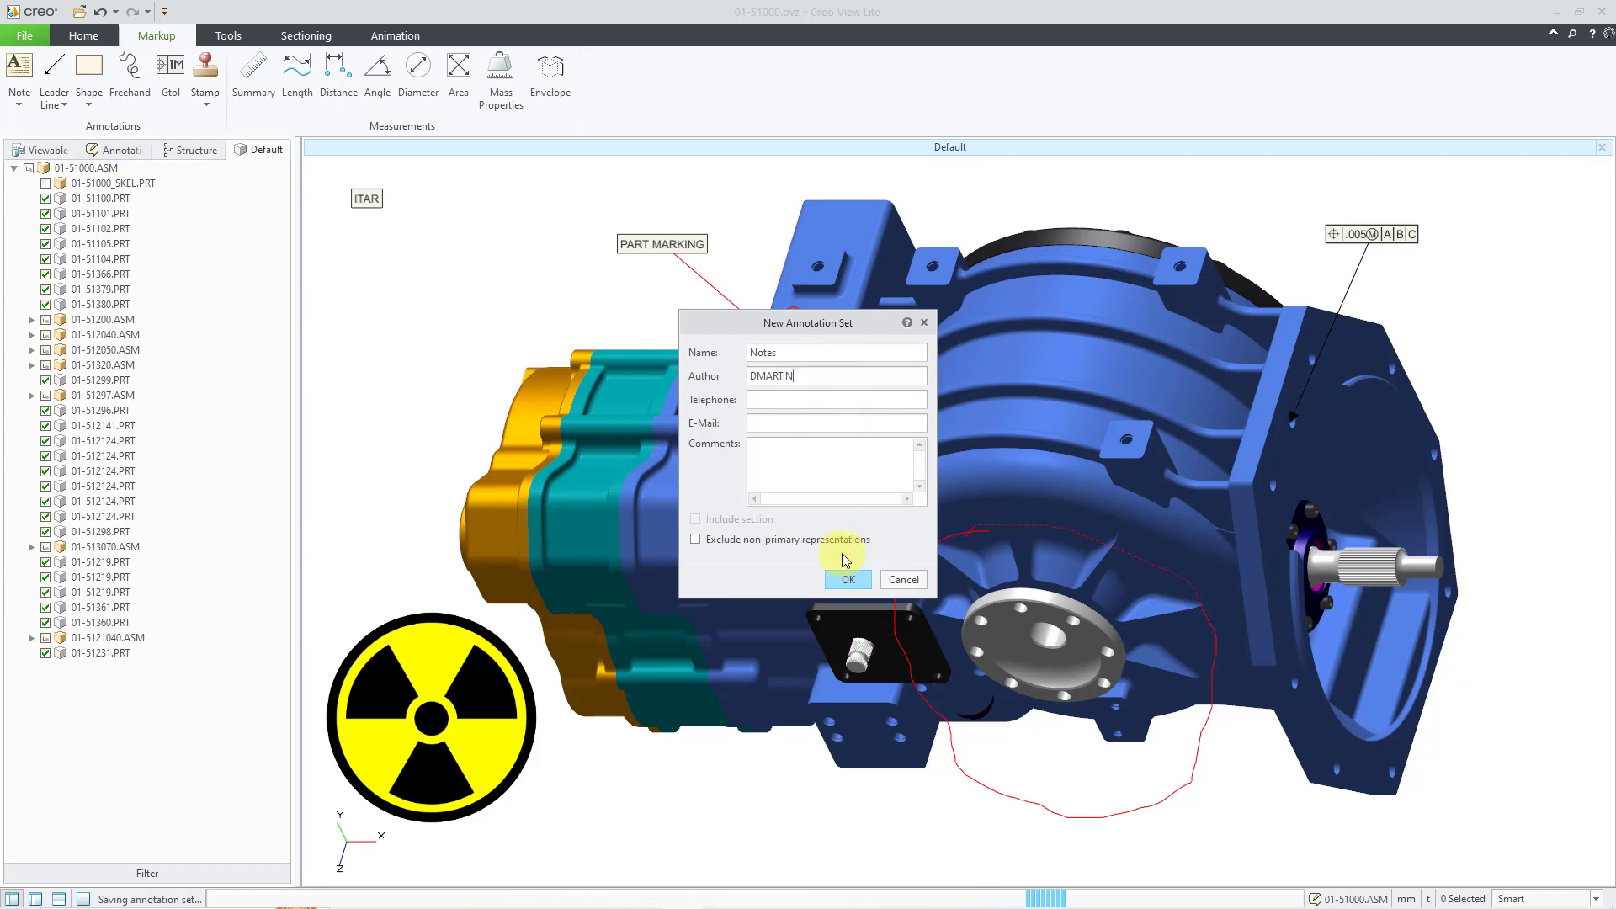
left_click(846, 581)
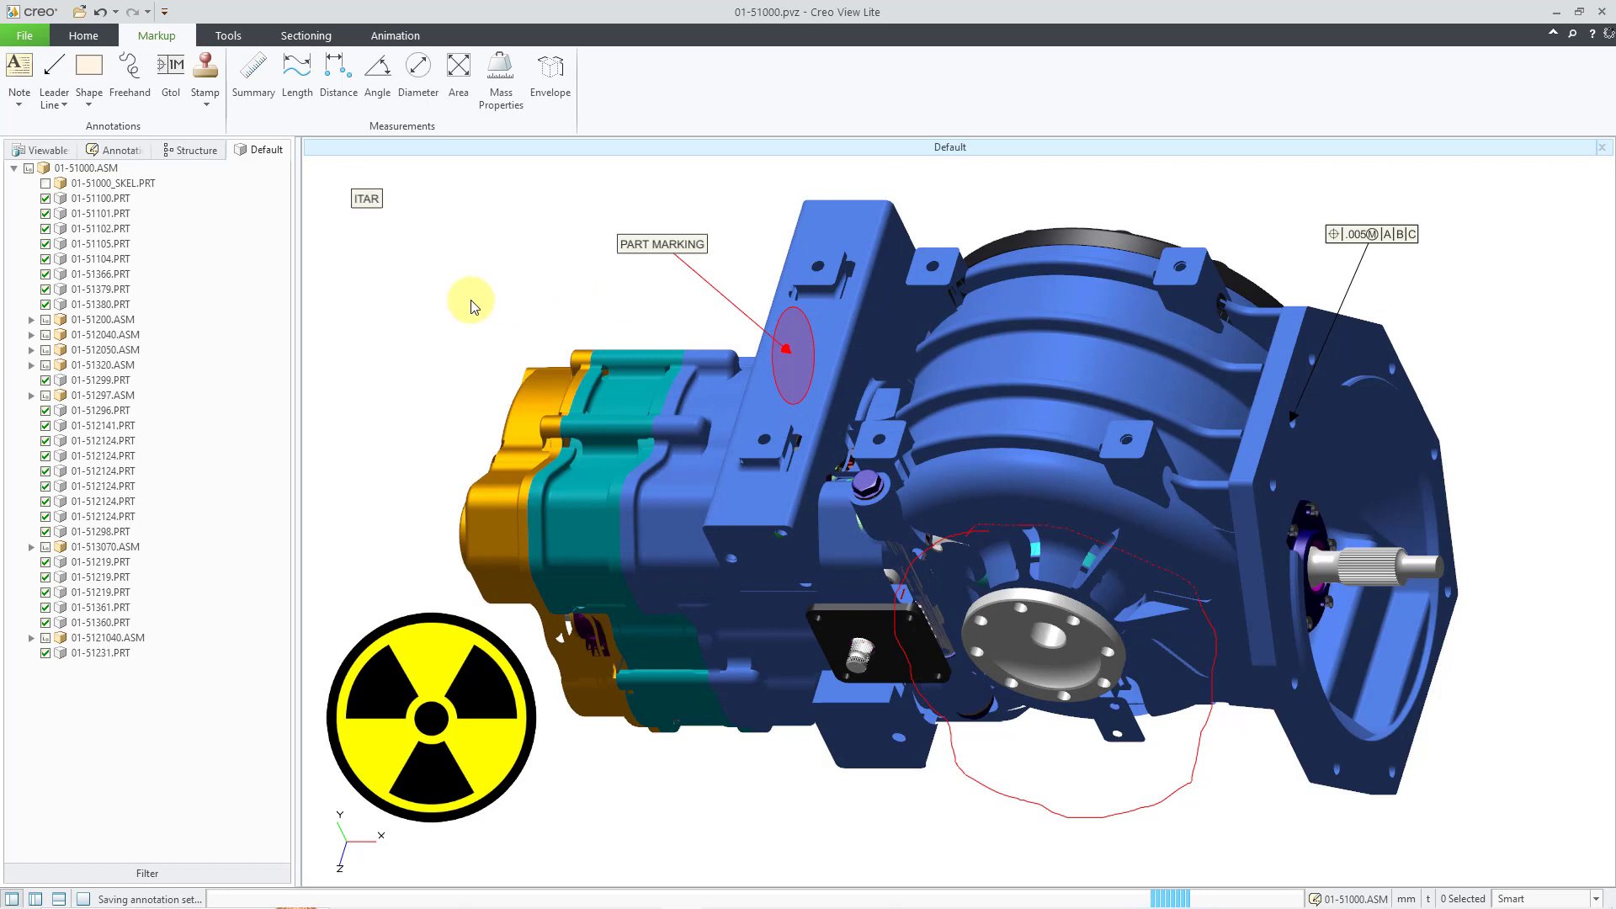
Open the Annotation Sets tab and switch its list to Tree View.
left_click(126, 151)
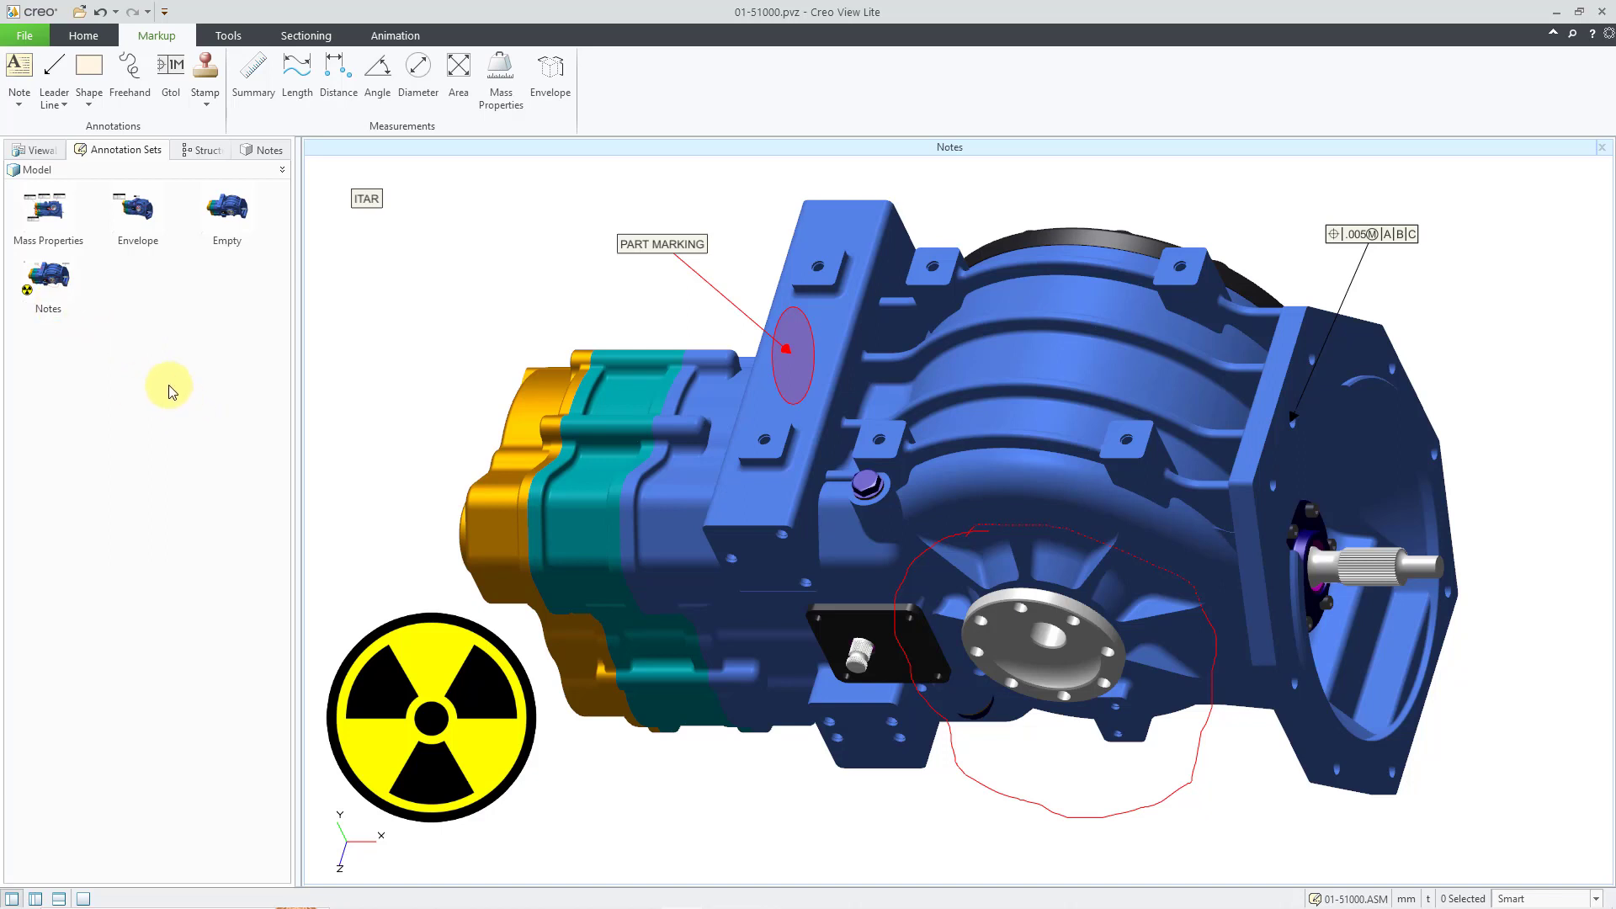
right_click(104, 405)
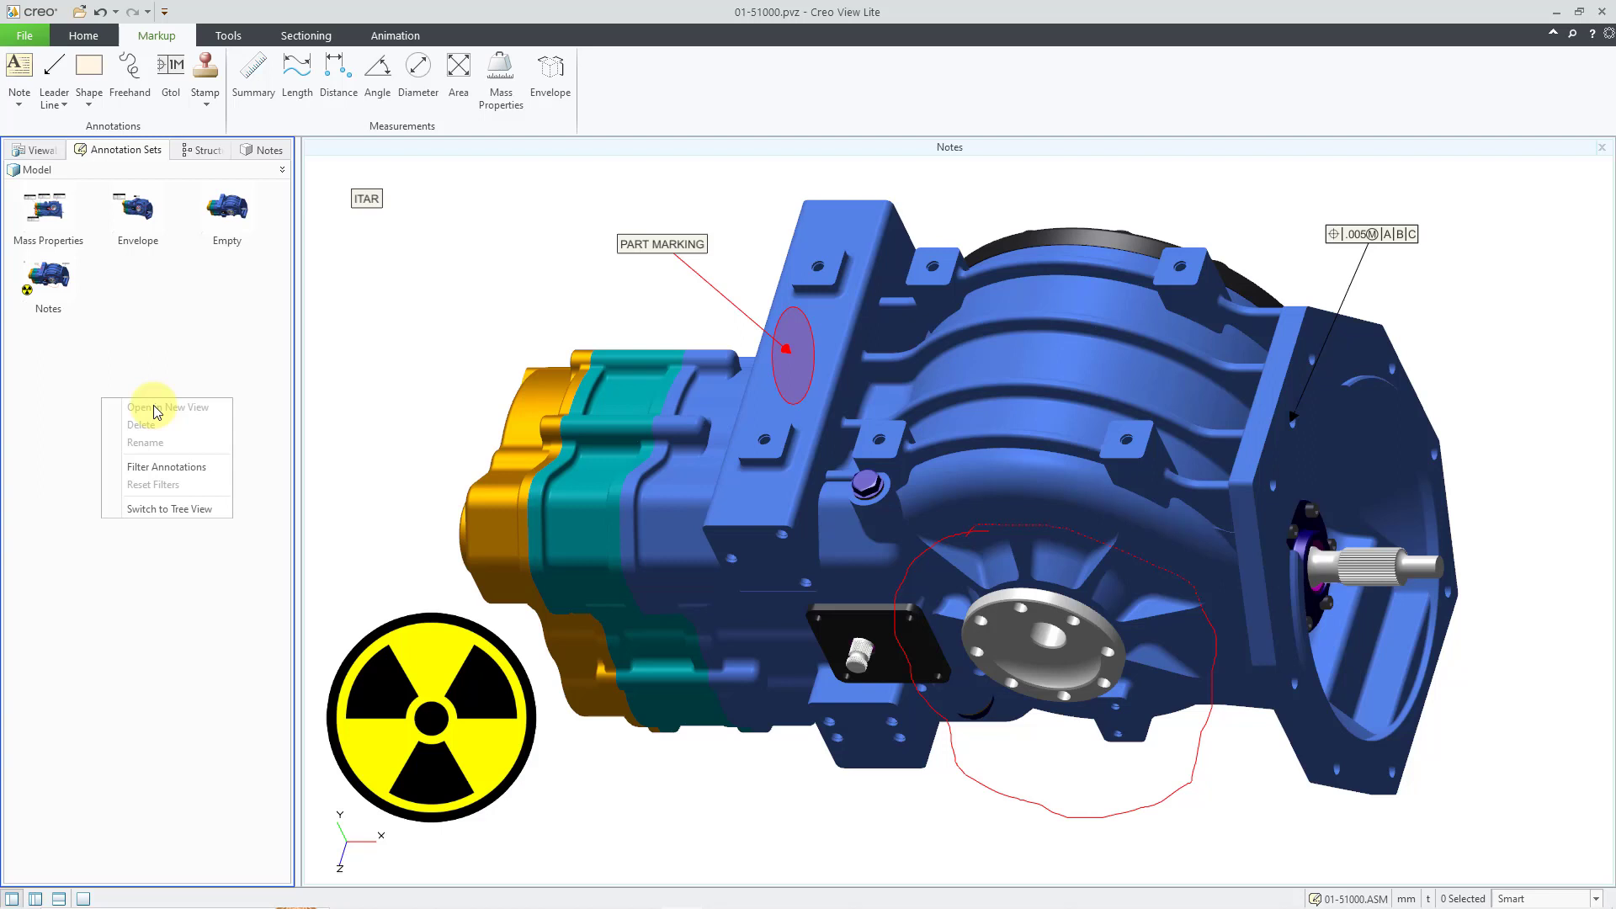
left_click(187, 515)
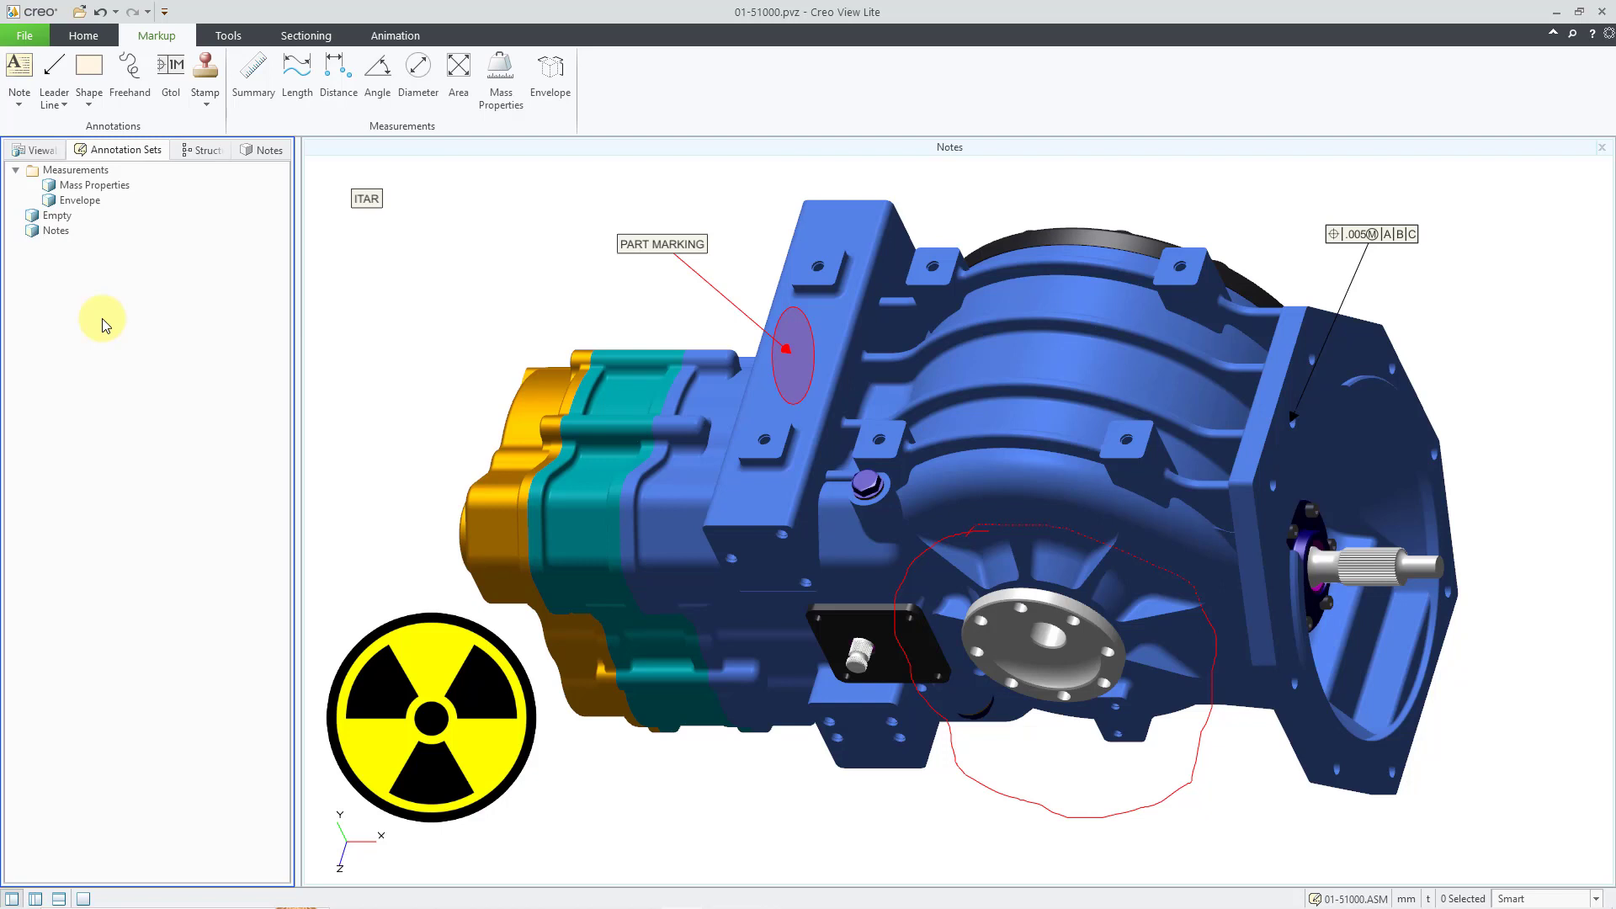
Display the gearbox with the Empty annotation set, then reselect the Notes set.
left_click(59, 231)
right_click(63, 237)
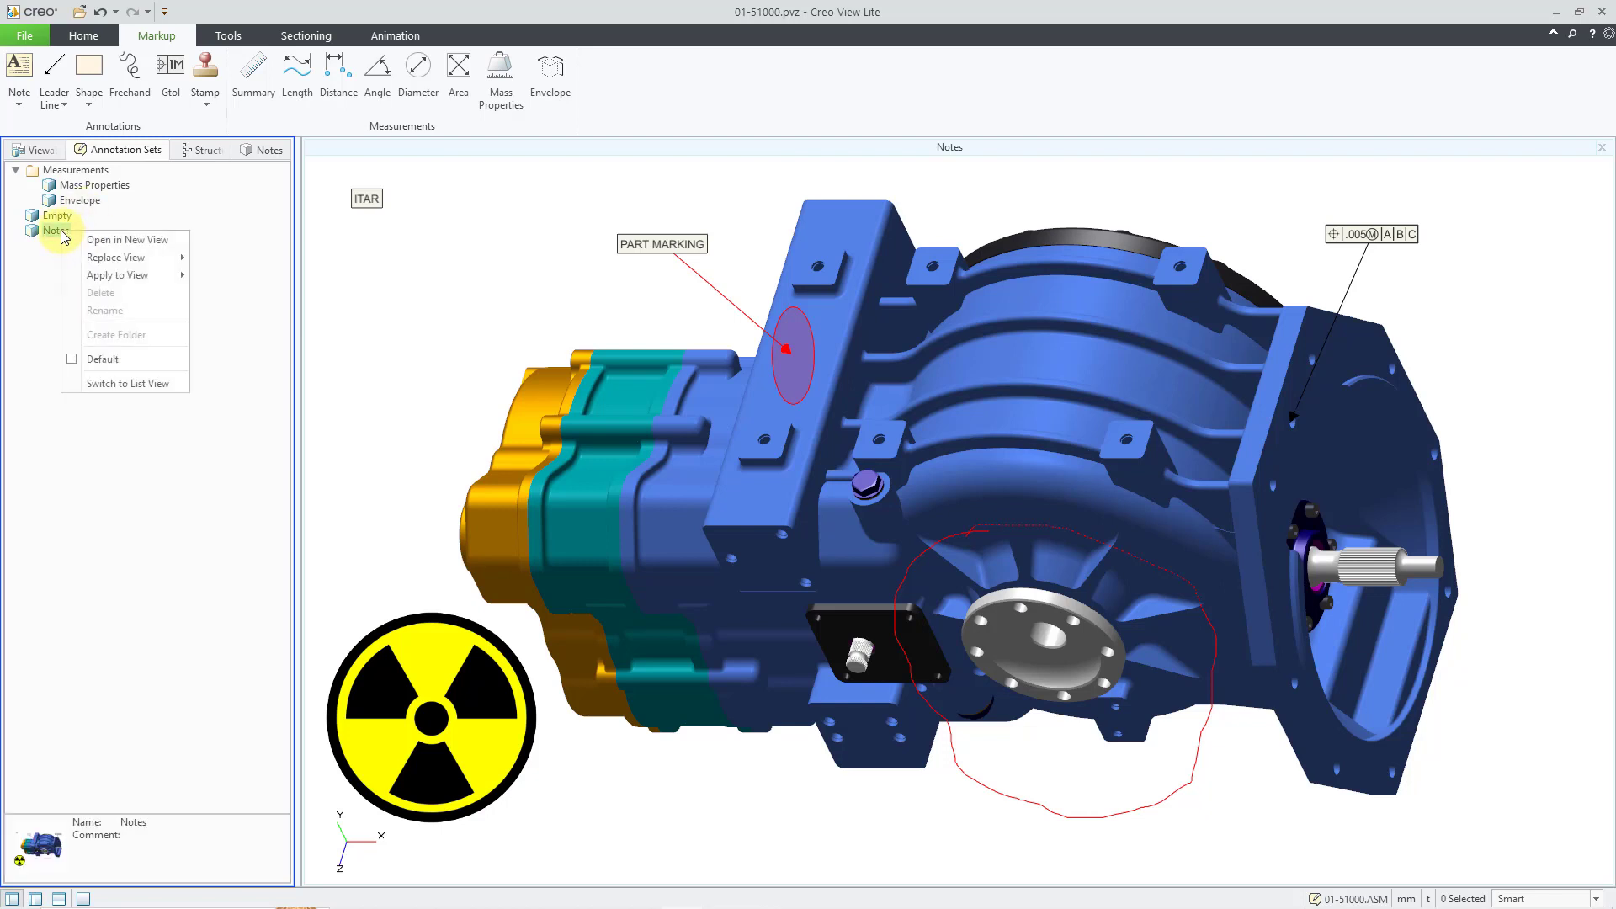
left_click(50, 316)
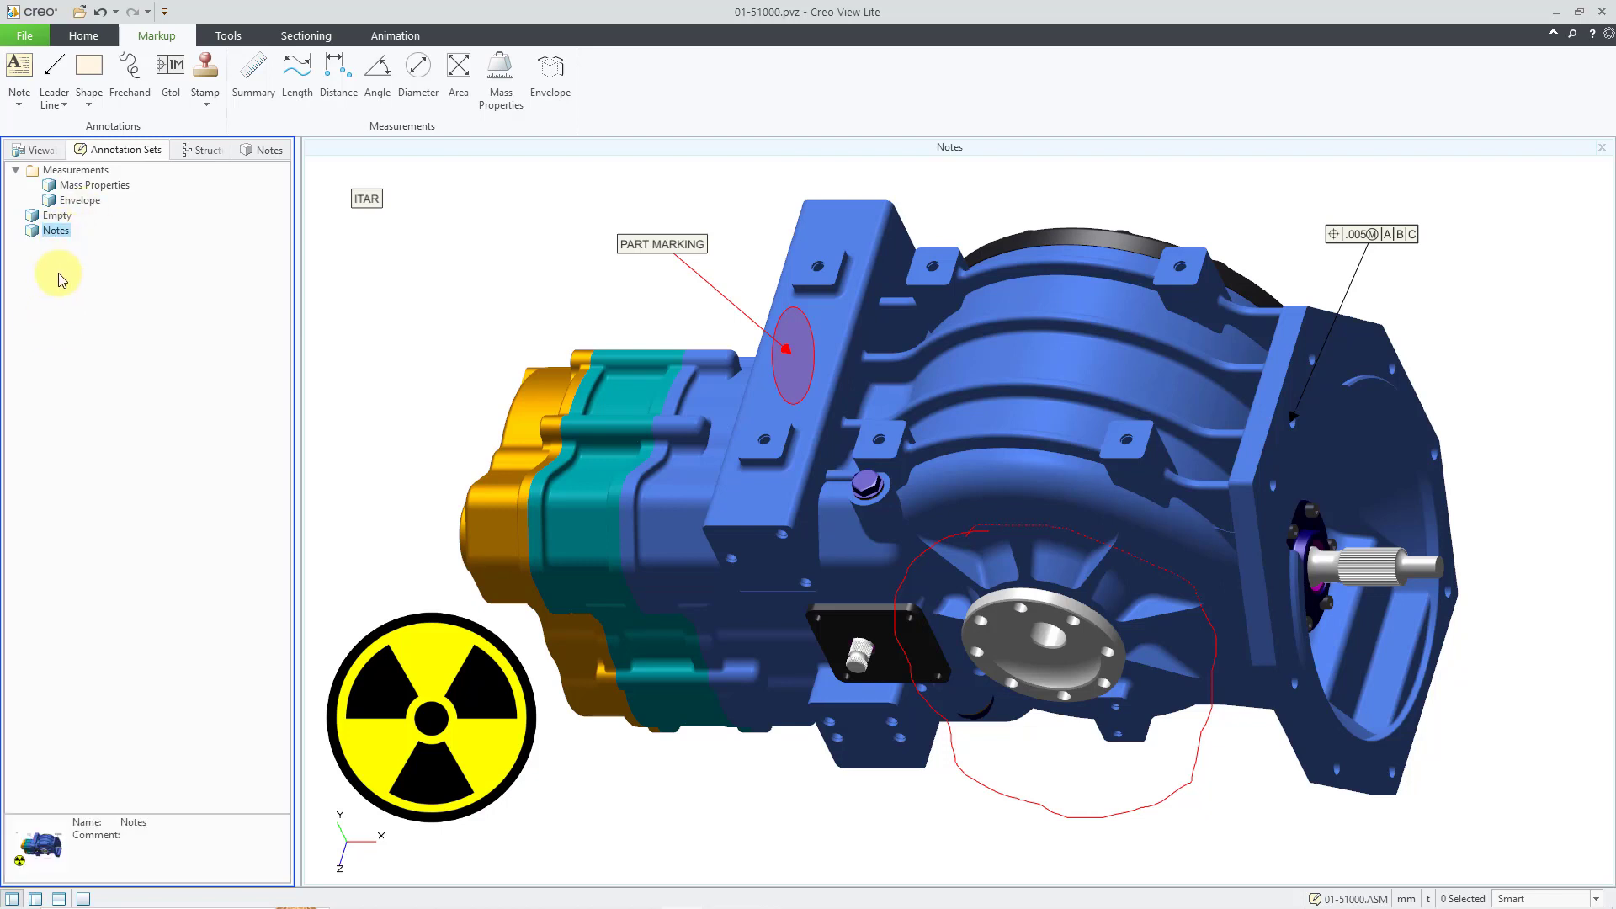
left_click(58, 217)
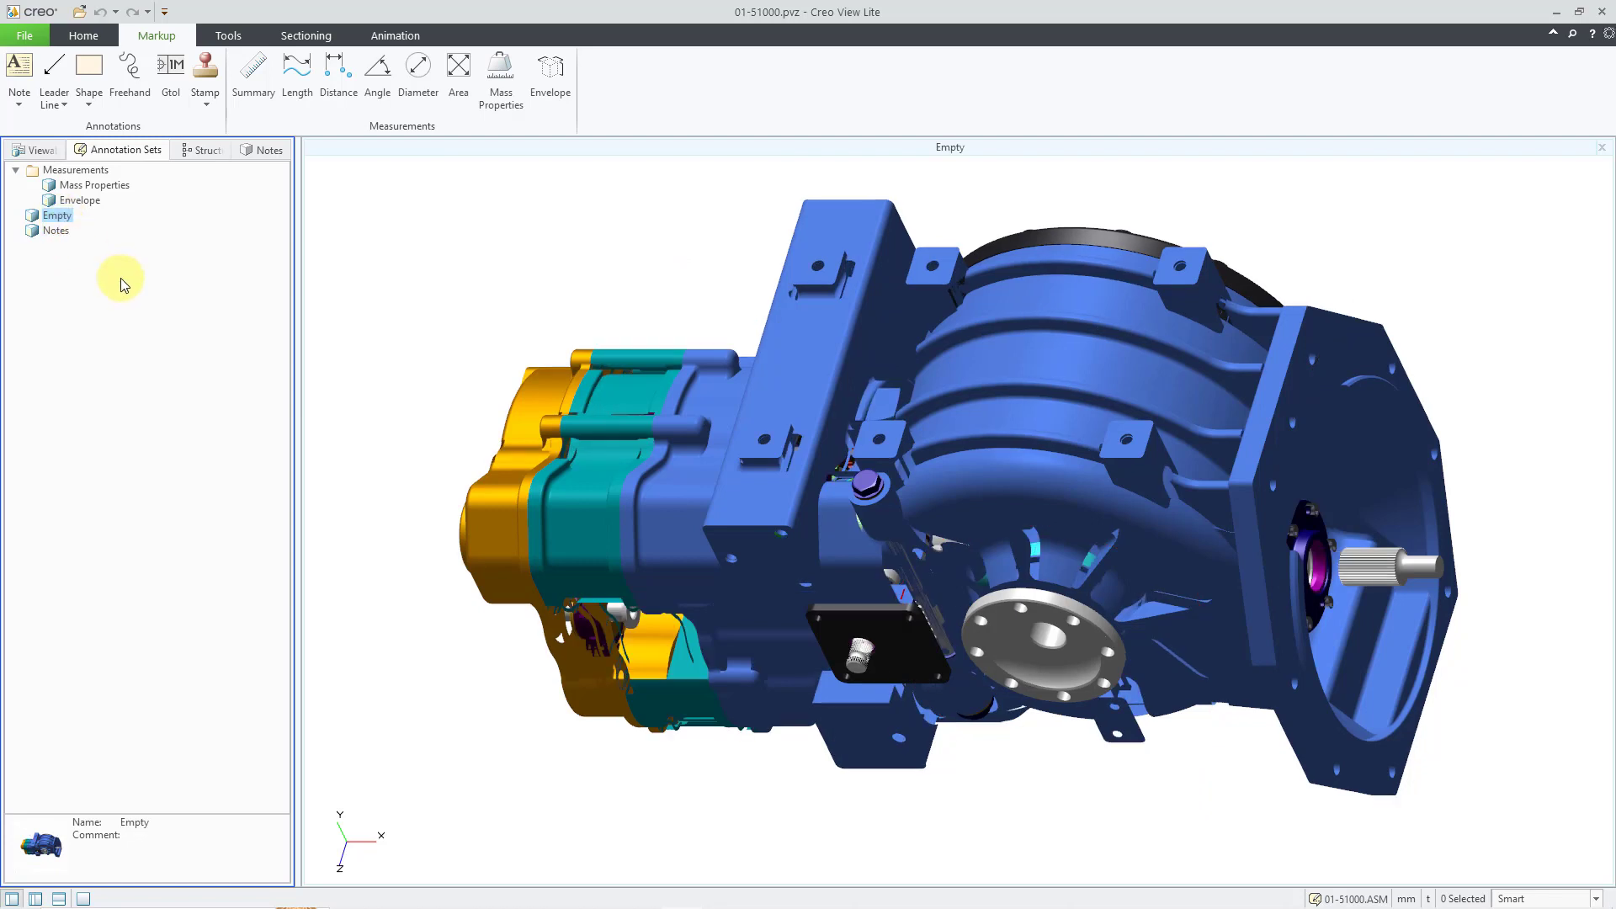
left_click(57, 231)
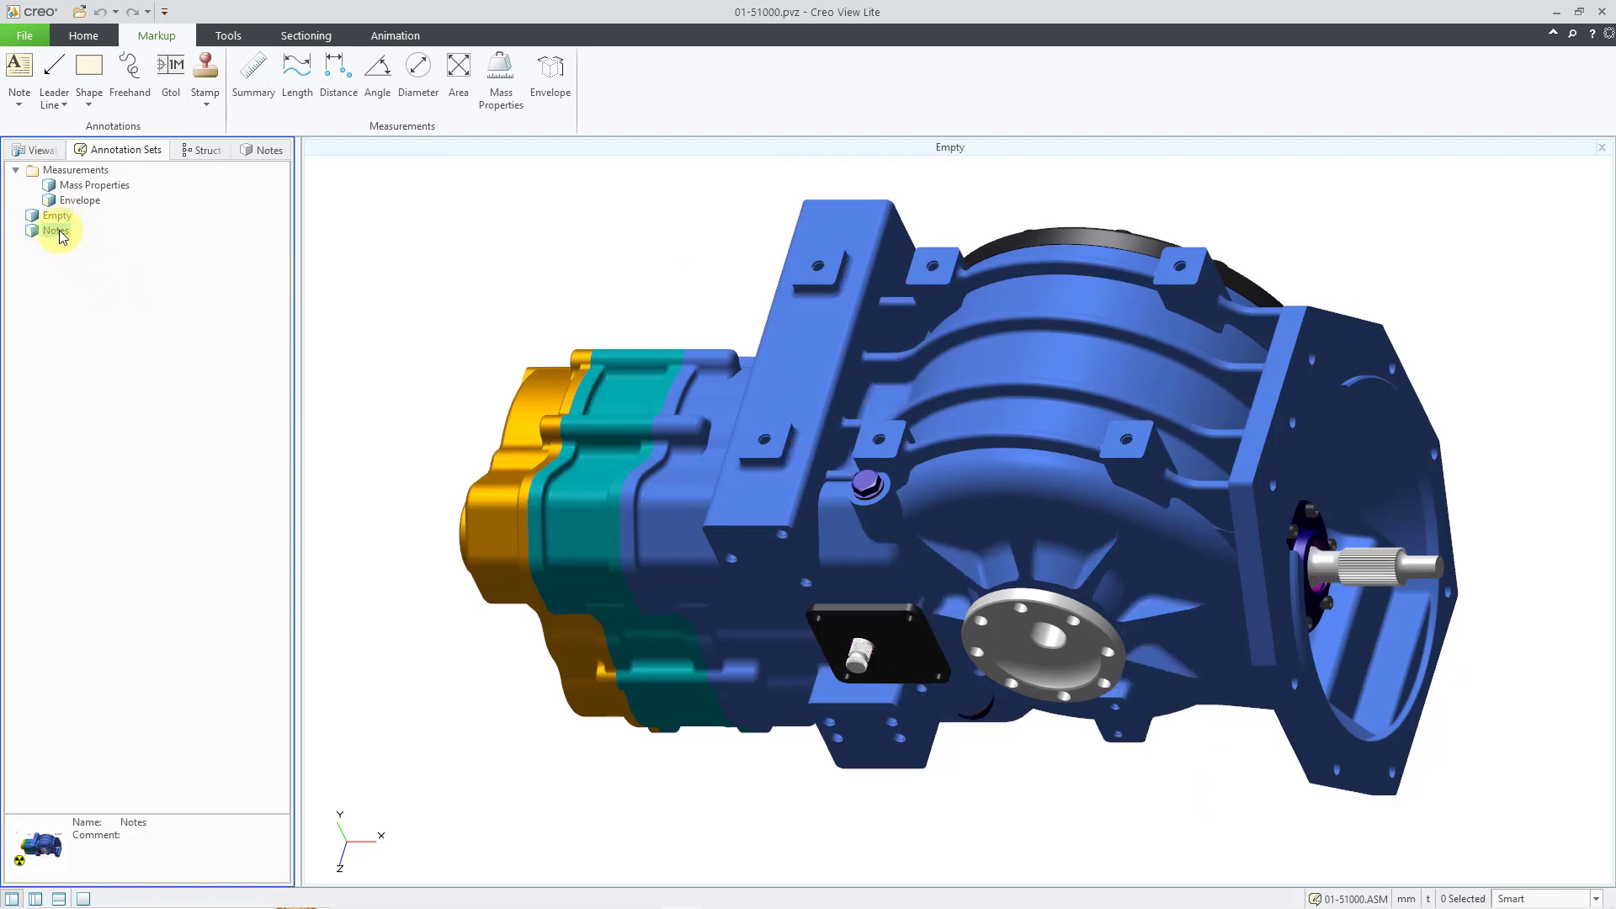
Put Notes into a new folder and rename that folder 'Design Reviews'.
right_click(60, 236)
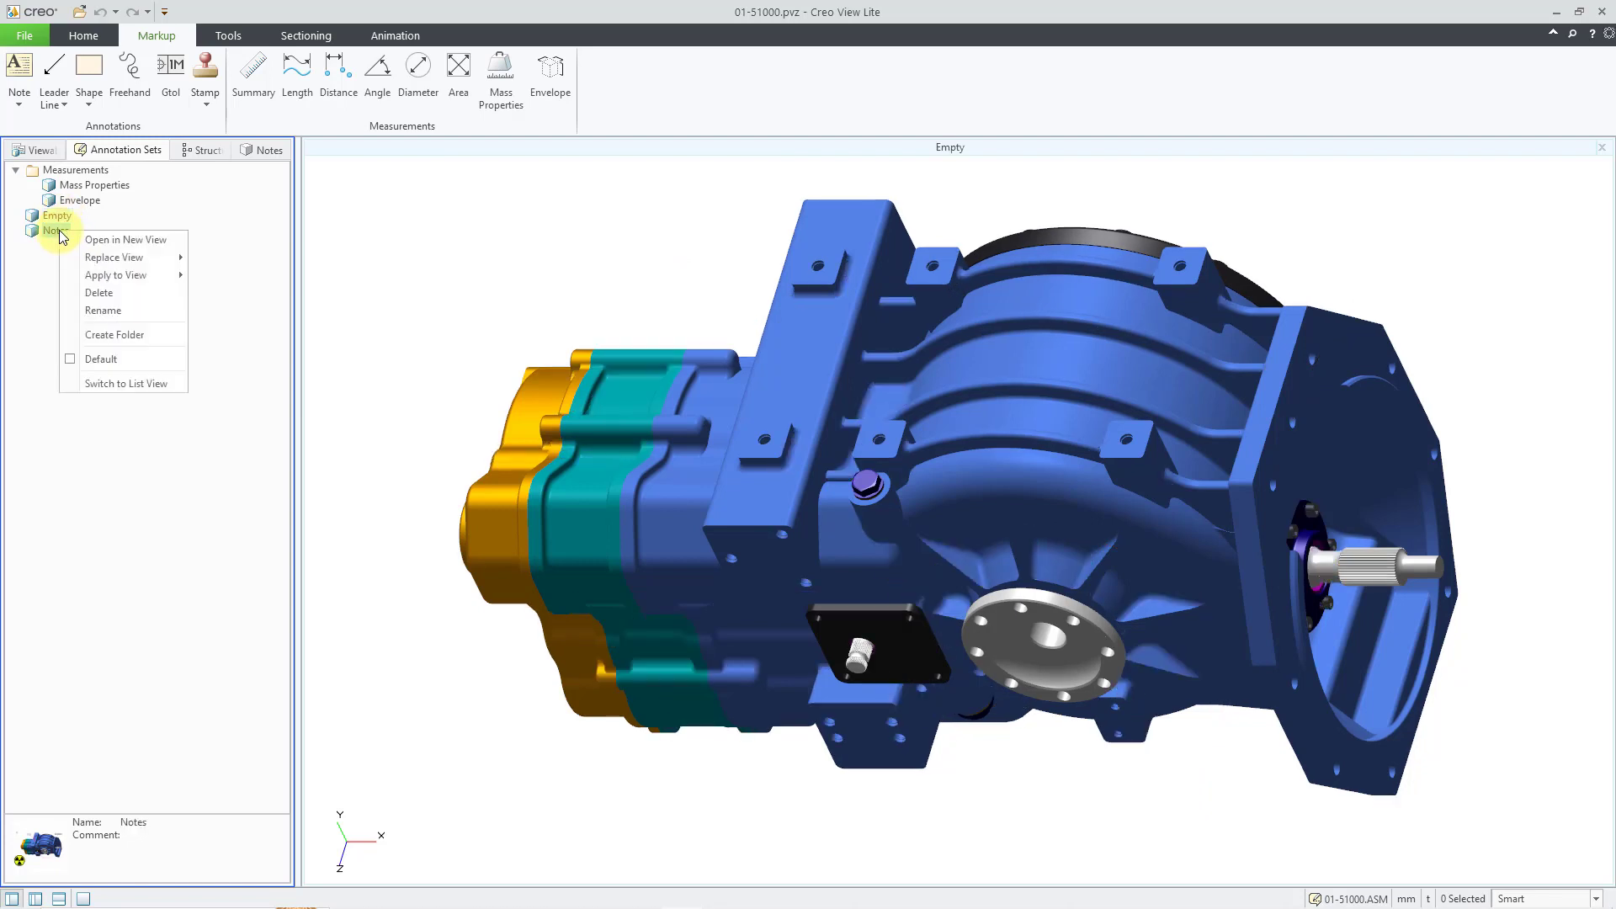
left_click(130, 338)
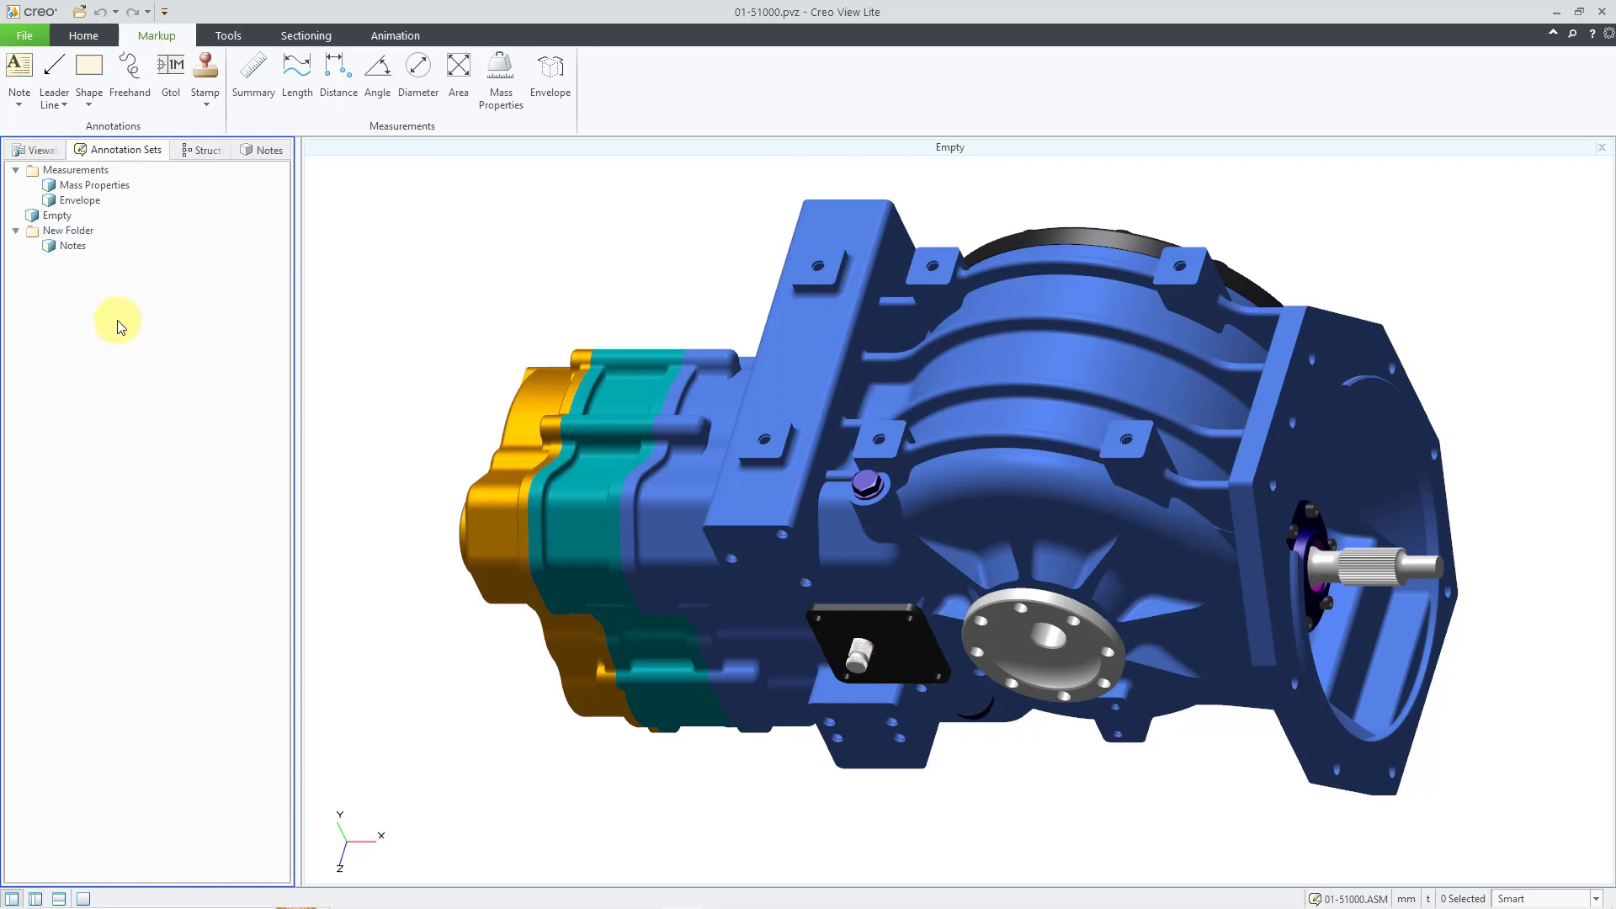
right_click(88, 242)
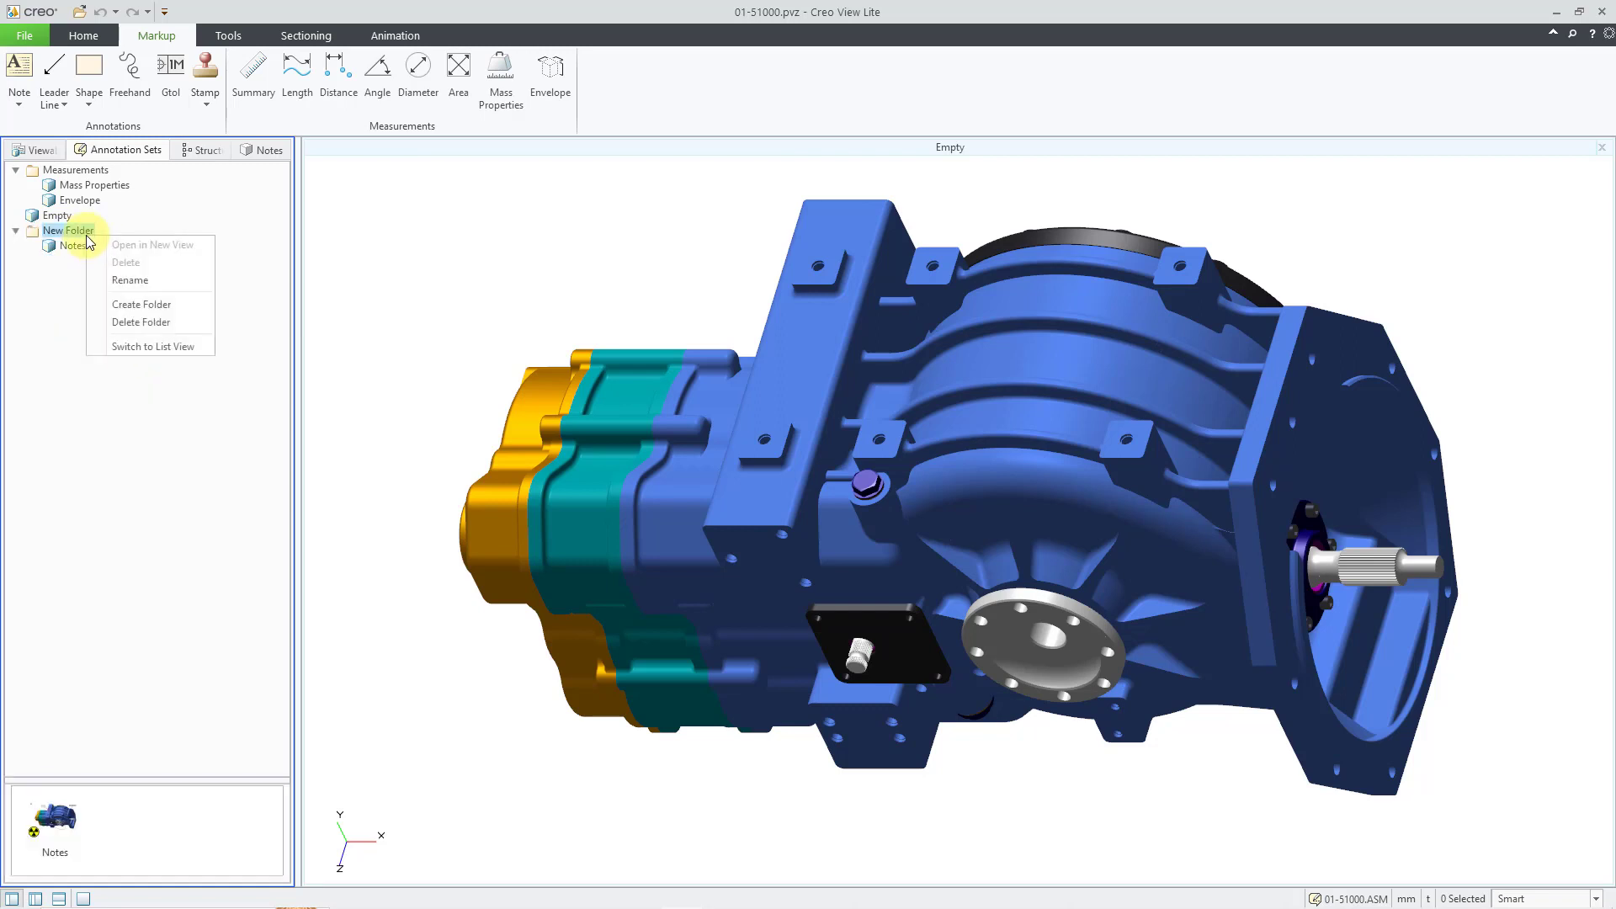
left_click(124, 279)
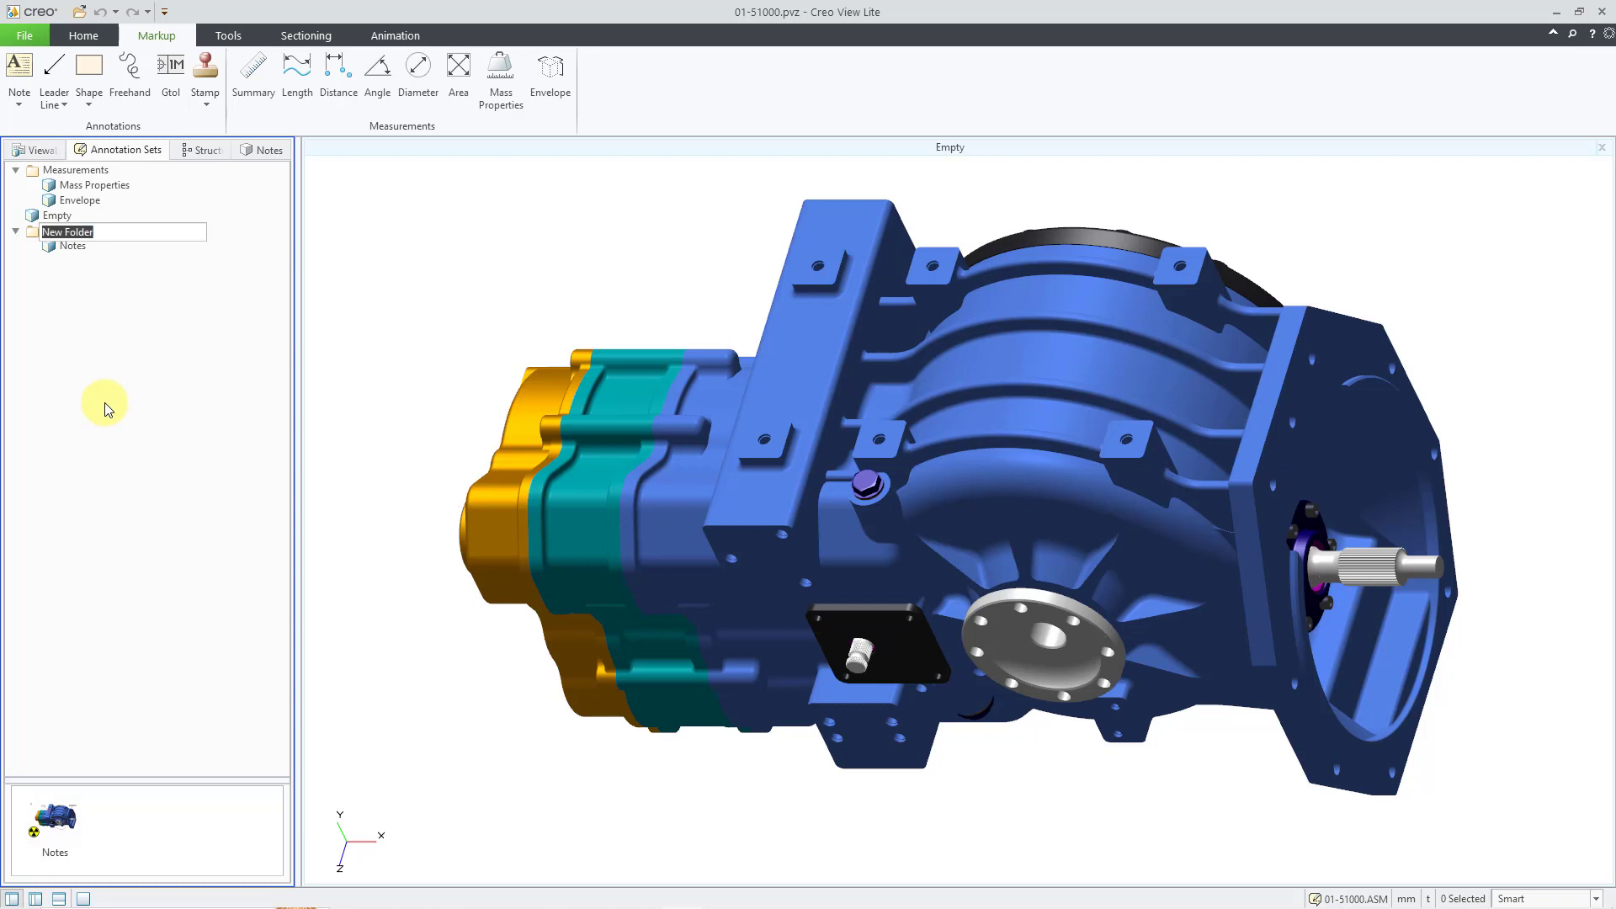
type("Design Reviews")
key("Return")
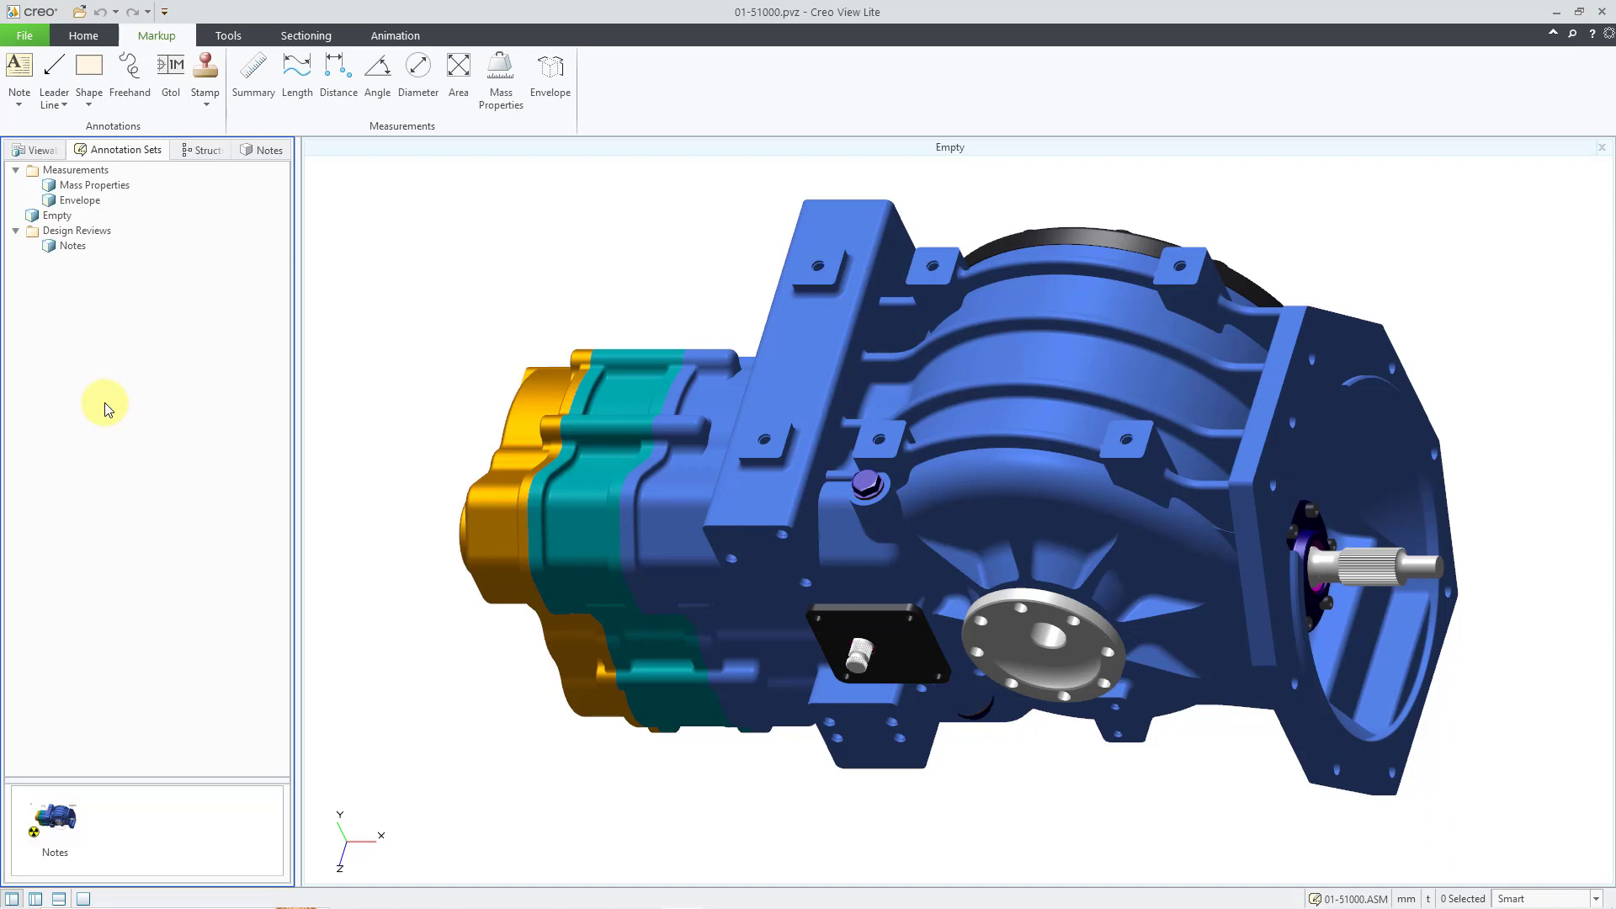
Collapse and re-expand the Measurements and Design Reviews folders in the tree.
left_click(15, 171)
left_click(15, 171)
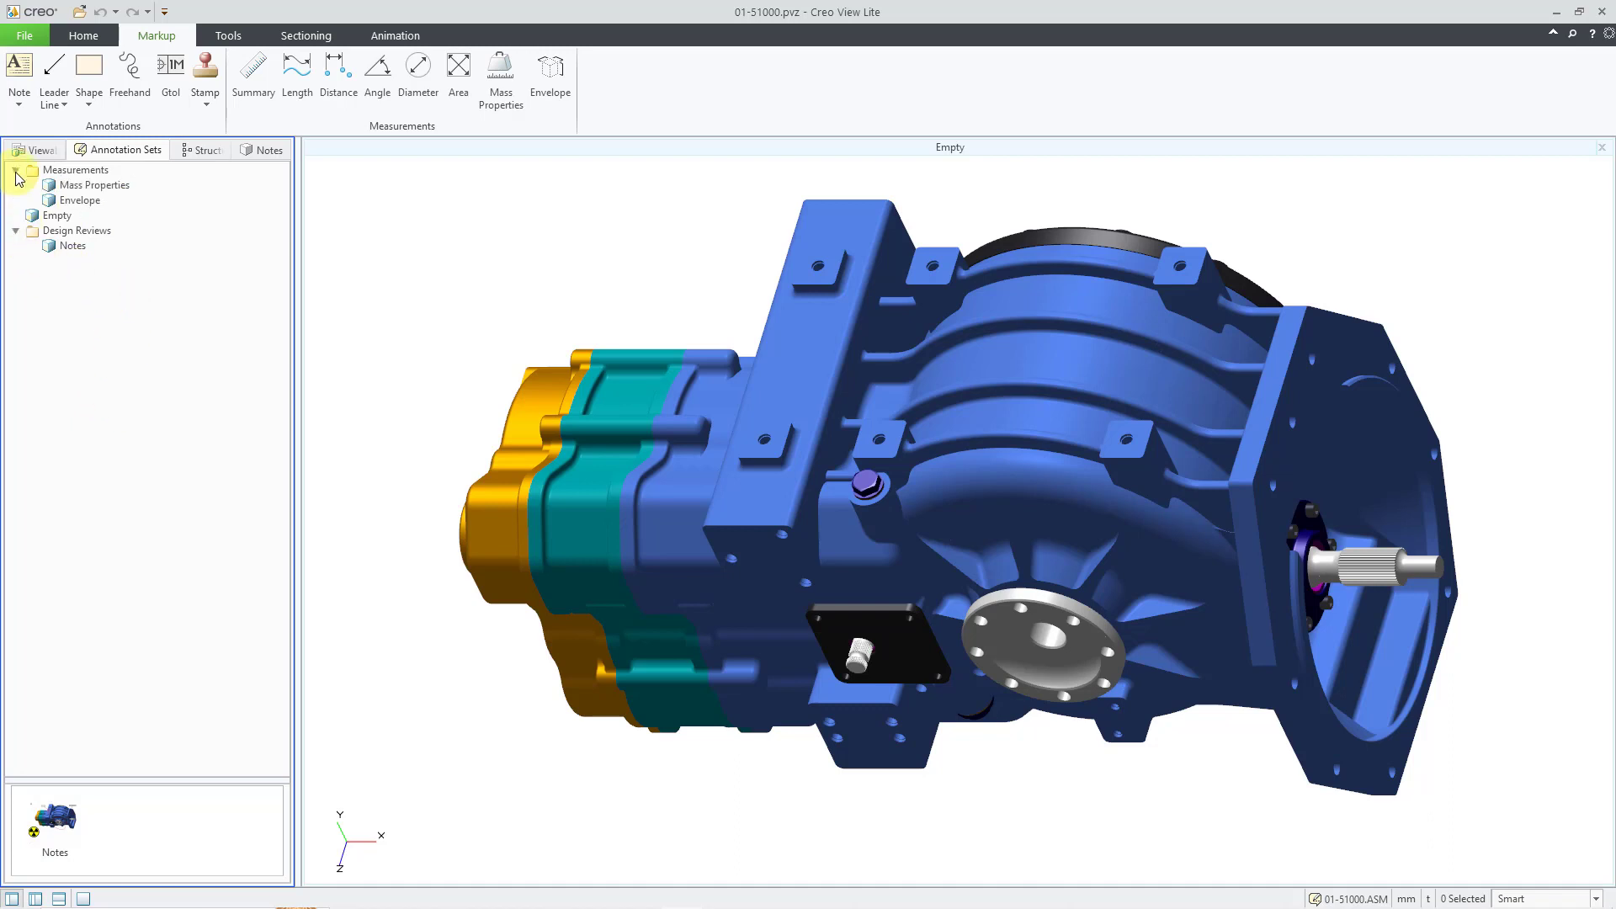
left_click(16, 231)
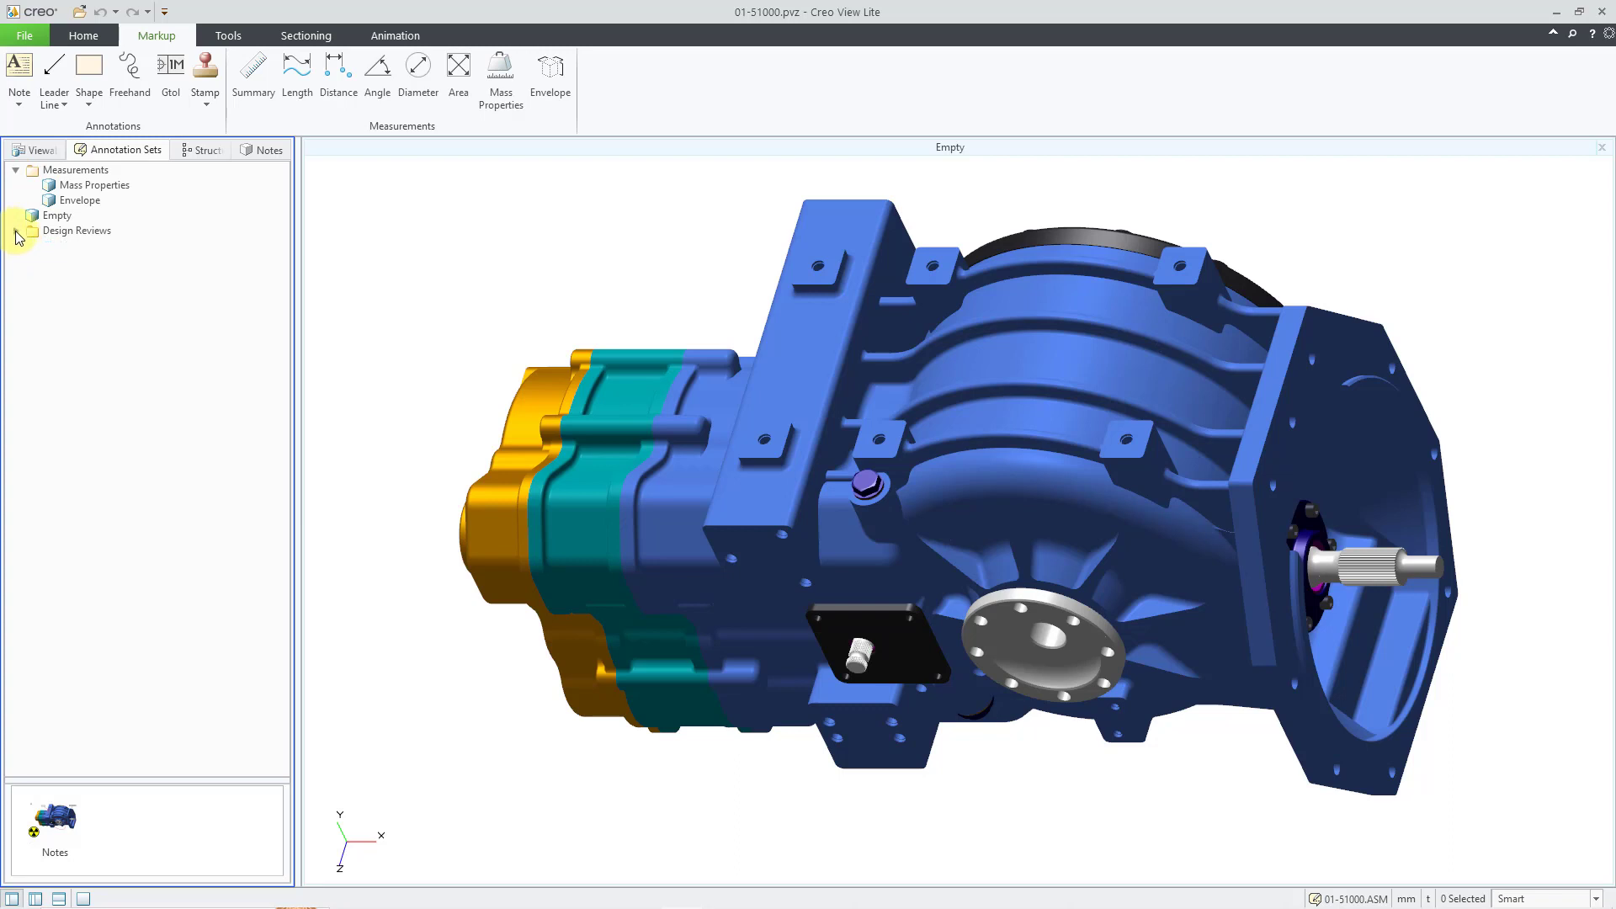
left_click(16, 230)
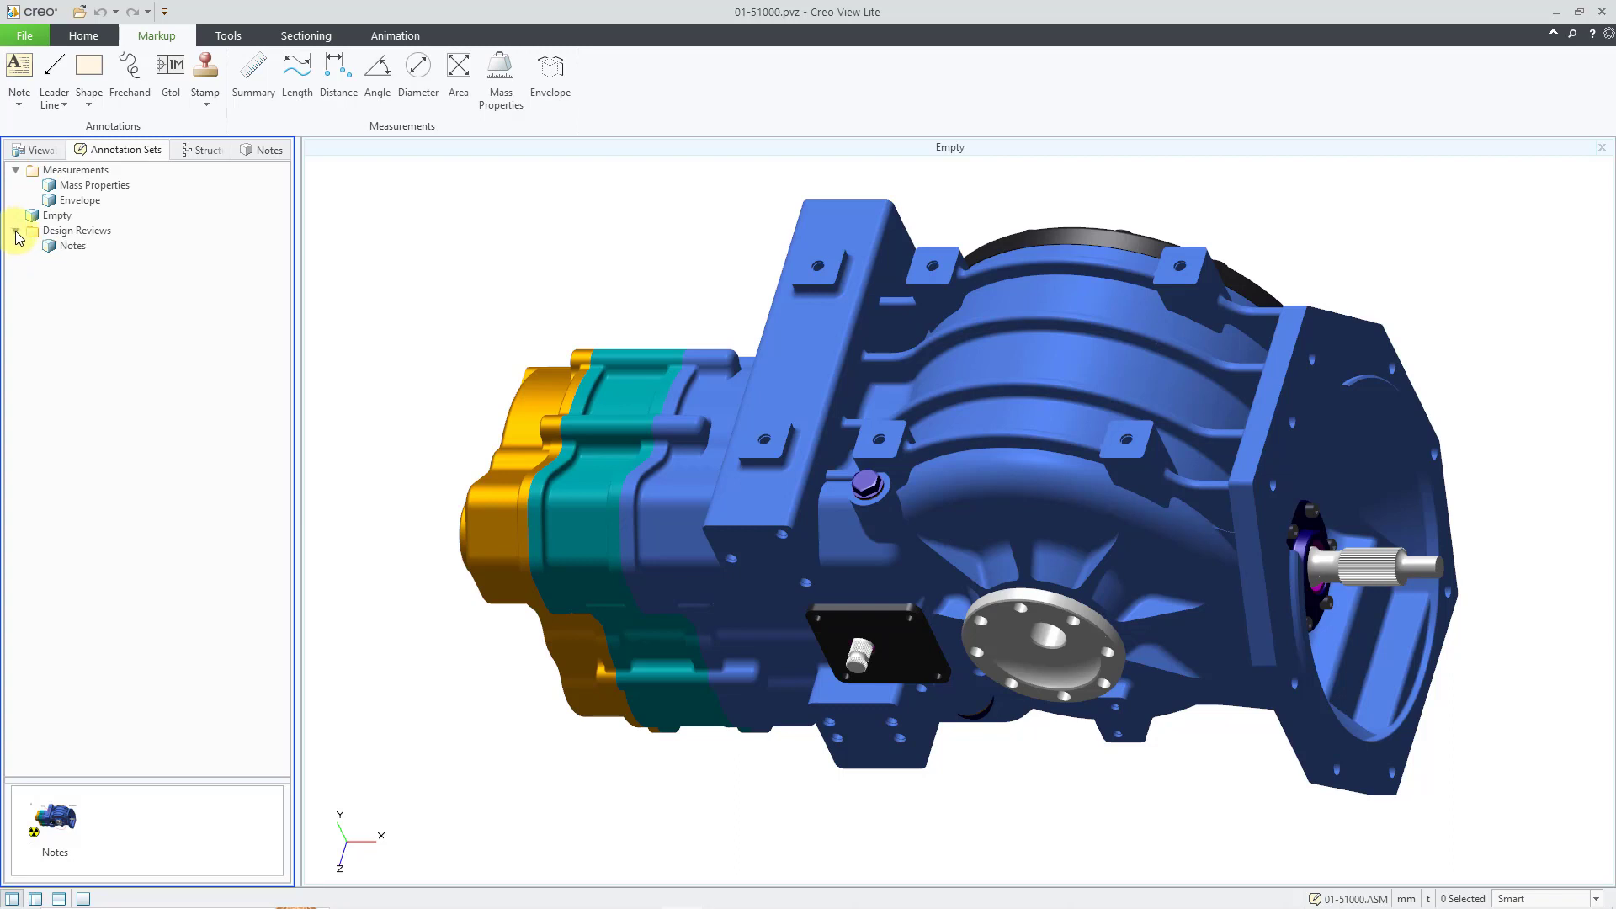
Display the Notes set under Design Reviews, restoring the notes, tolerance frame, freehand loop and radiation stamp.
left_click(70, 248)
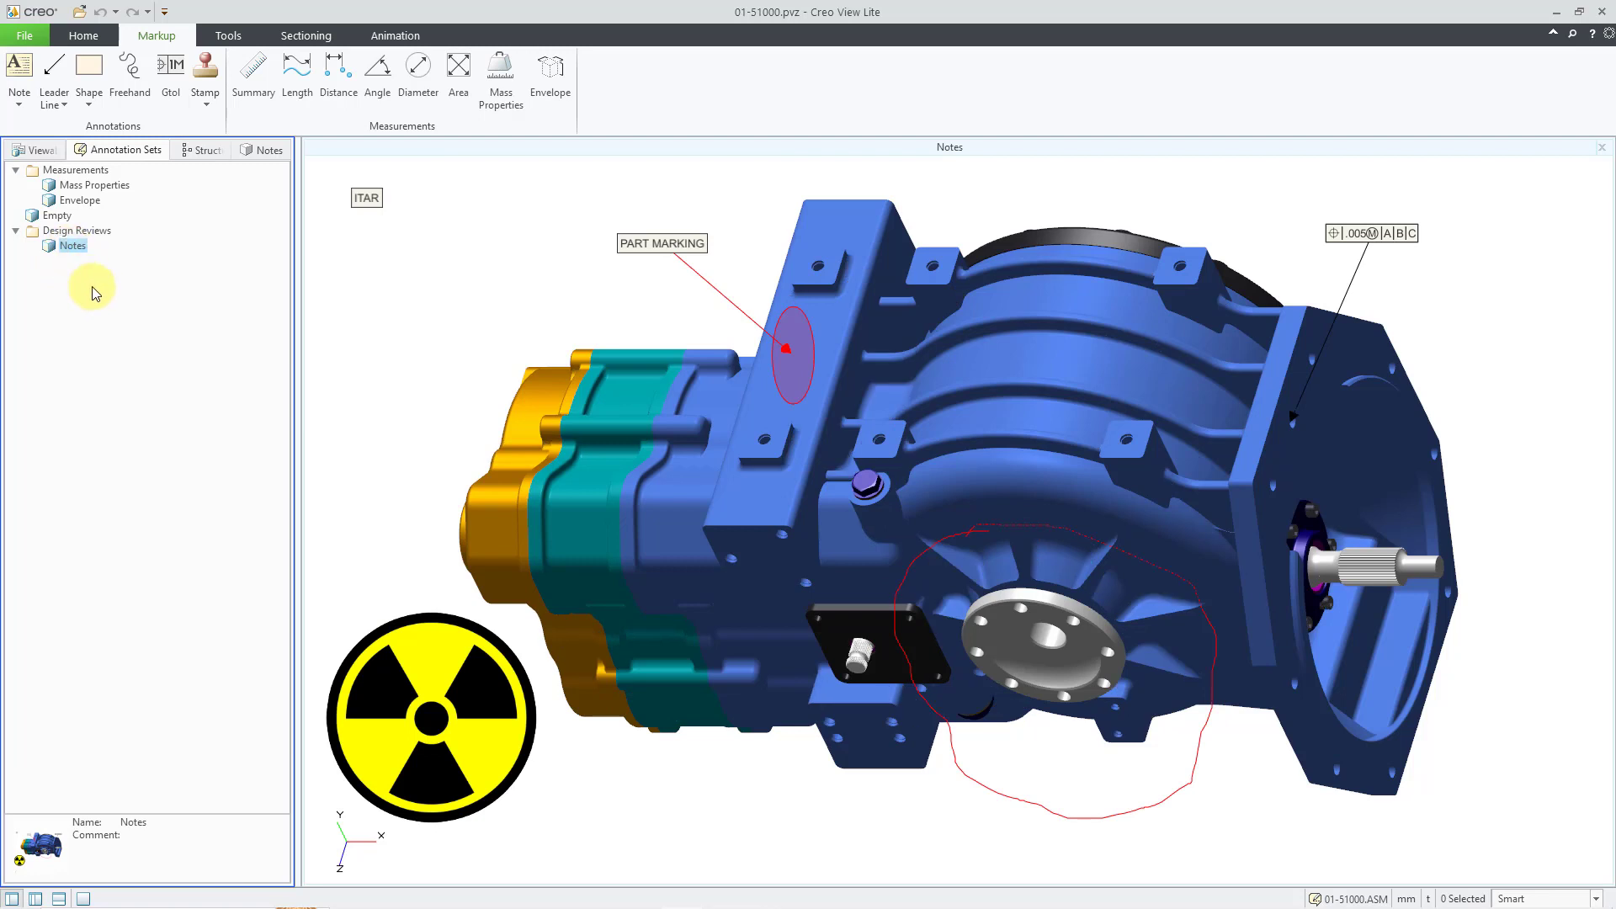